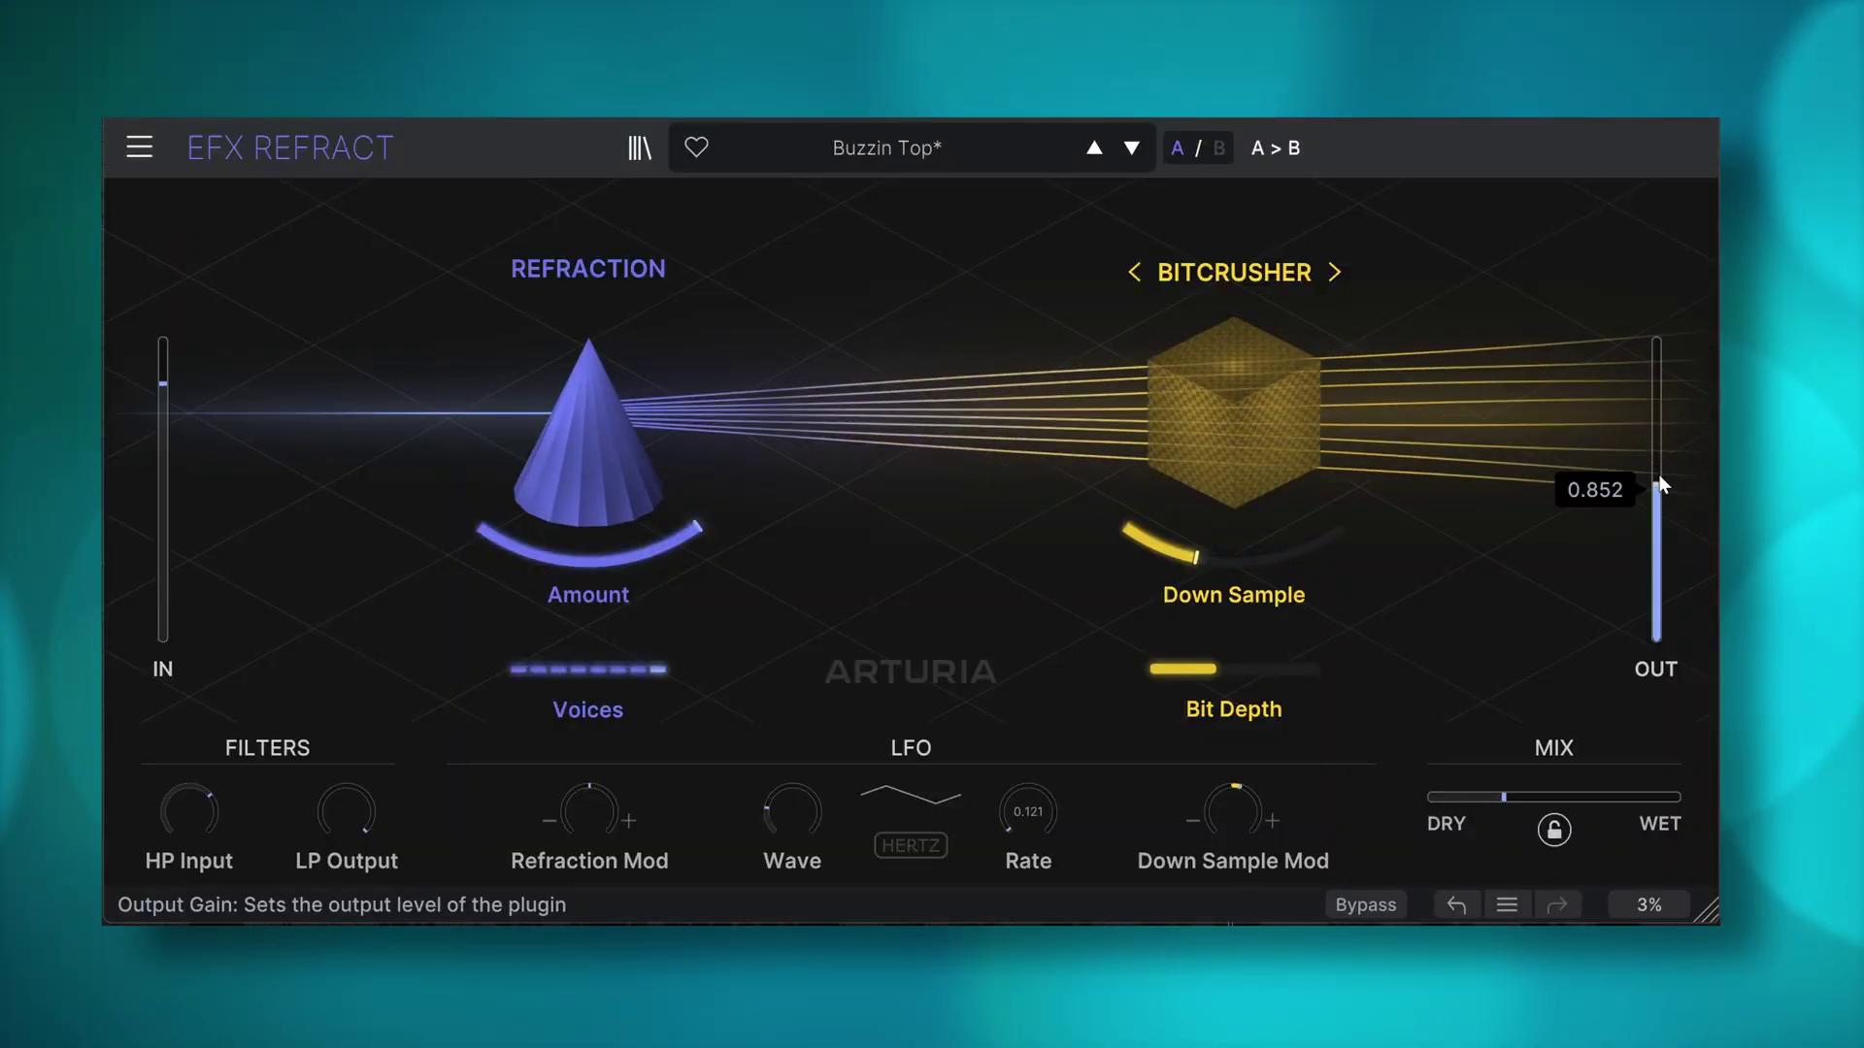
# - Try Comb Filter as the second effect, then set the effect mode to Distortion
pyautogui.click(1198, 279)
pyautogui.click(1198, 370)
pyautogui.click(1198, 280)
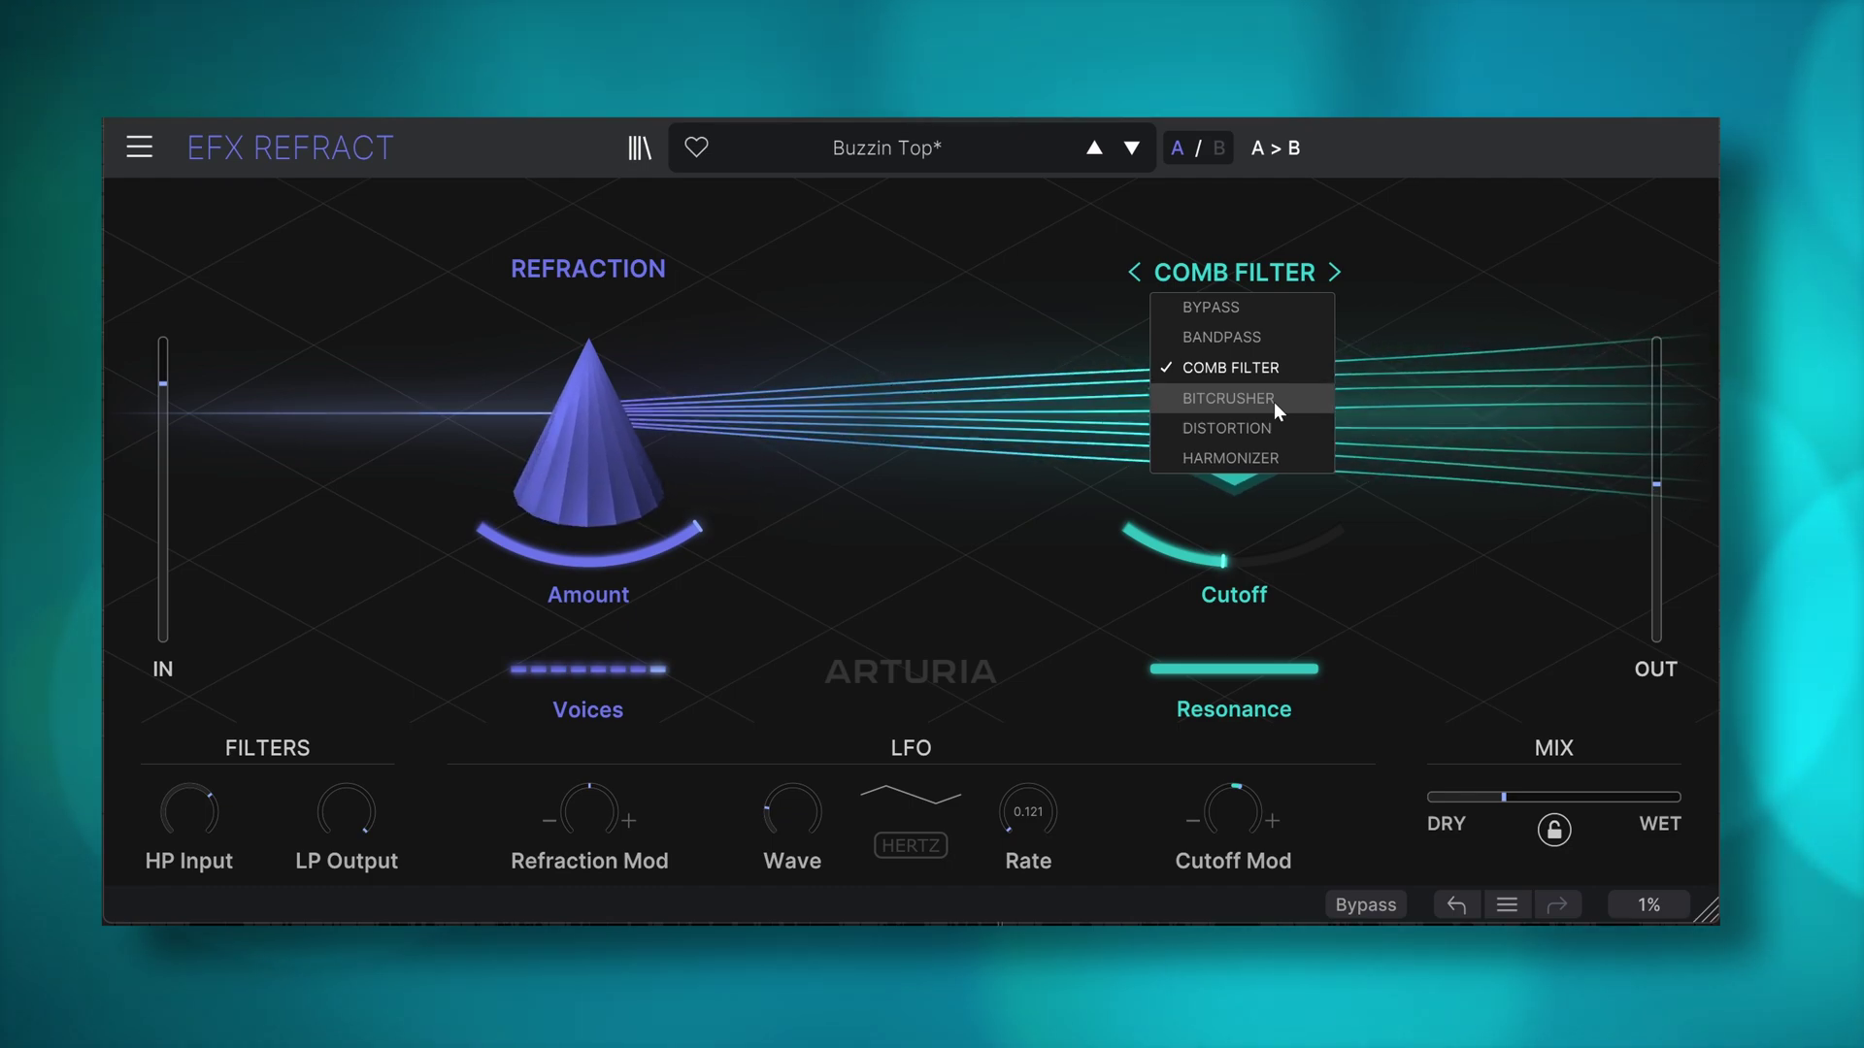
pyautogui.click(1262, 426)
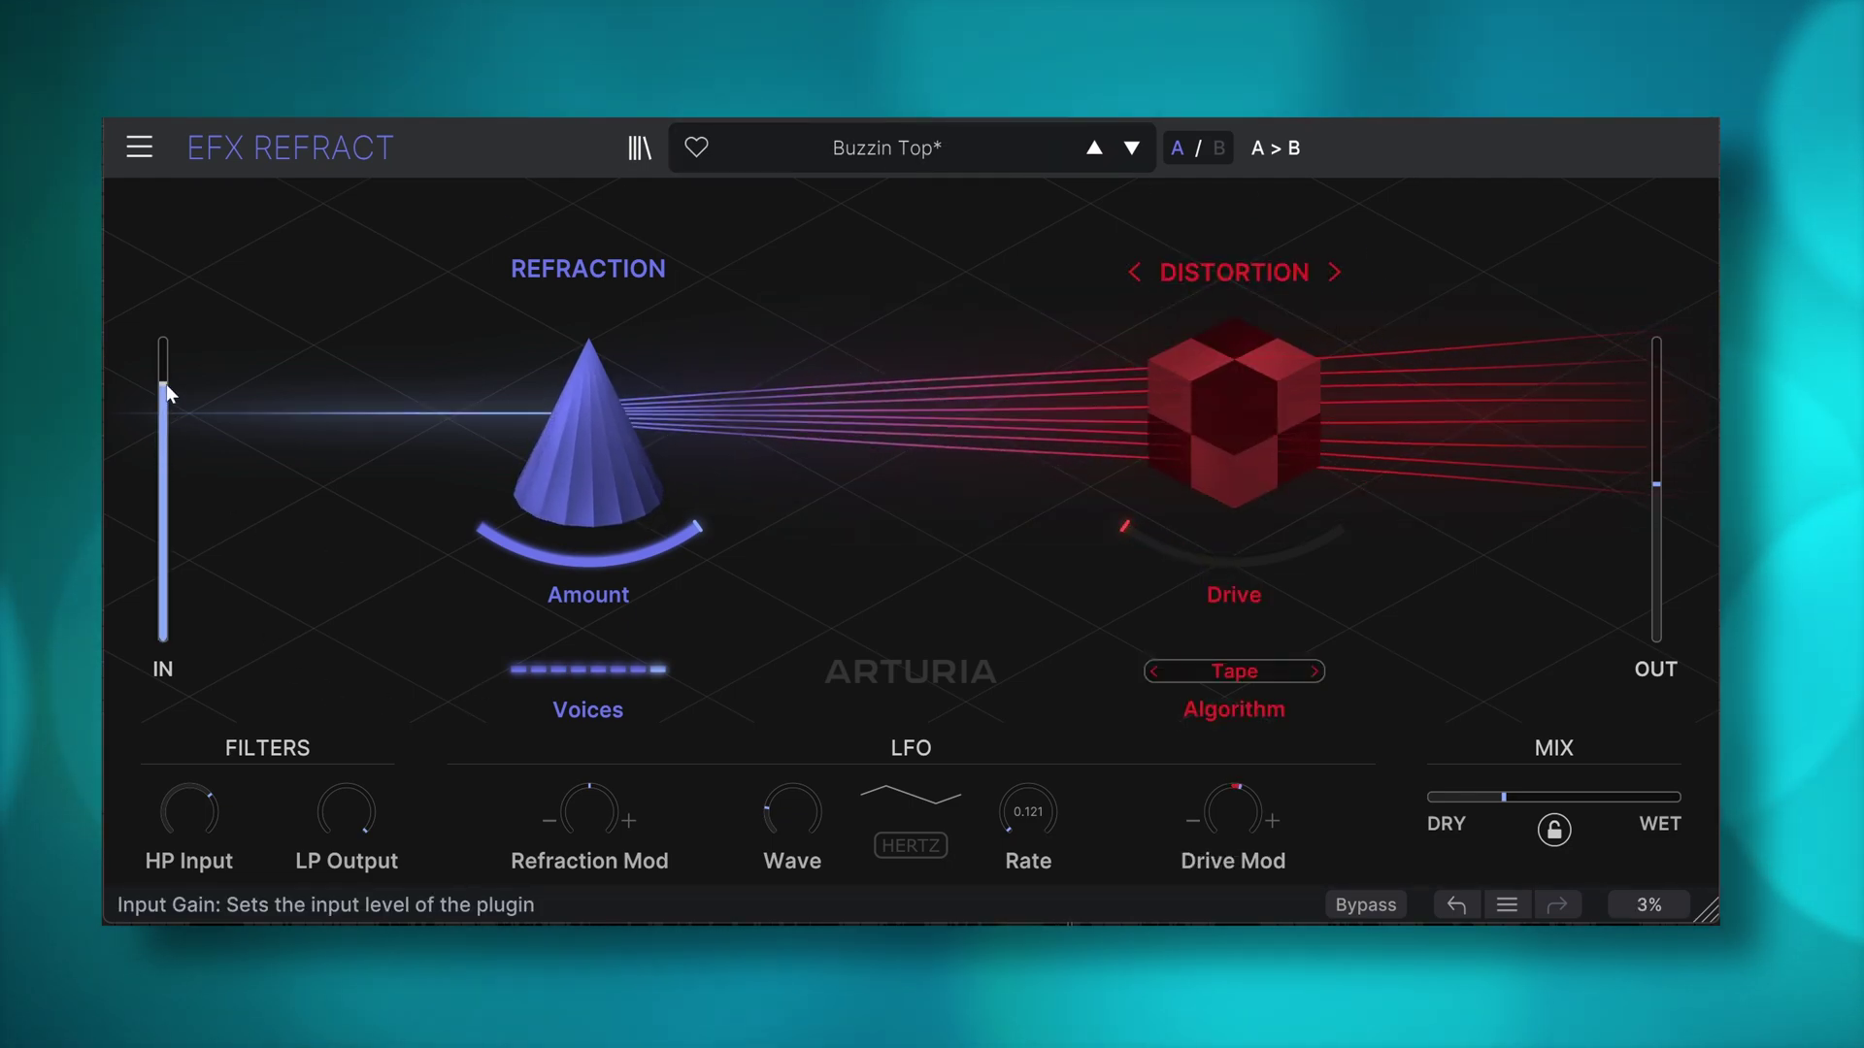
# - Reduce the number of refraction voices to 6
pyautogui.moveTo(163, 393)
pyautogui.moveTo(164, 393)
pyautogui.mouseDown()
pyautogui.moveTo(163, 584)
pyautogui.moveTo(164, 393)
pyautogui.mouseUp()
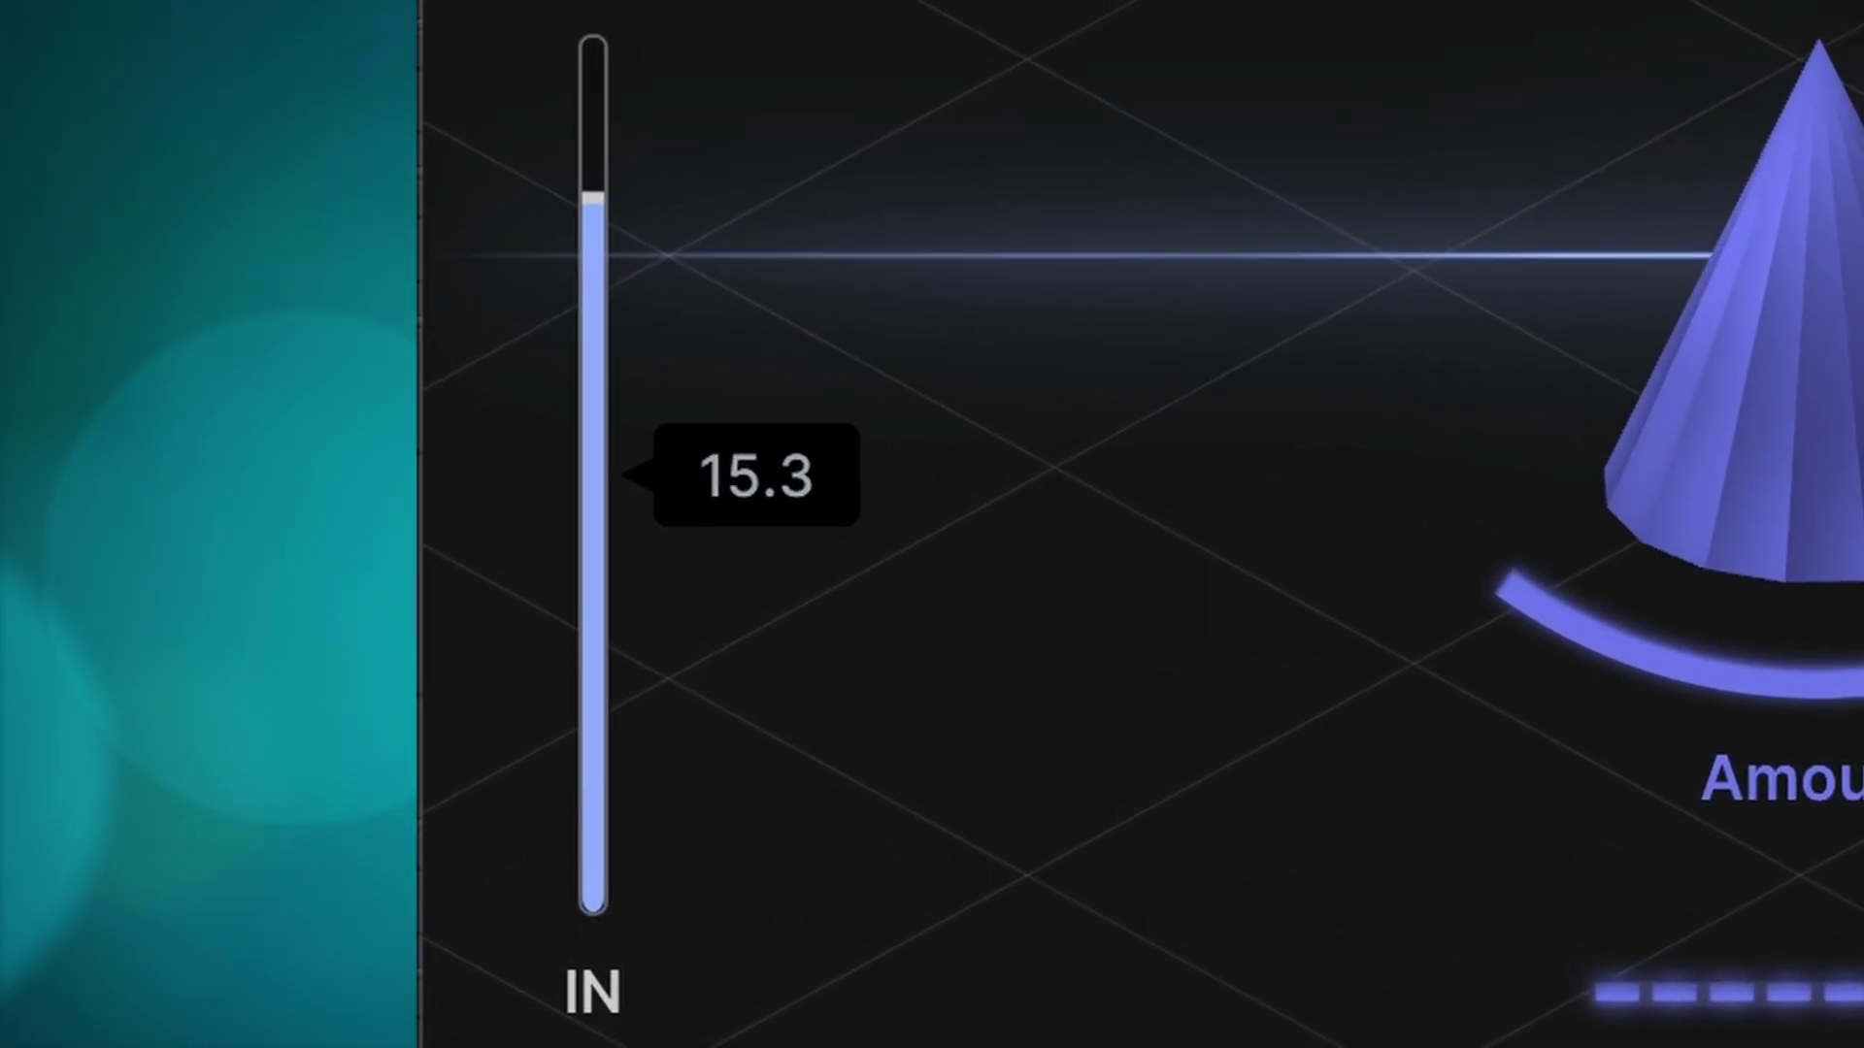
pyautogui.moveTo(593, 194)
pyautogui.mouseDown()
pyautogui.moveTo(593, 582)
pyautogui.moveTo(593, 191)
pyautogui.mouseUp()
pyautogui.moveTo(1046, 880); pyautogui.dragTo(962, 881)
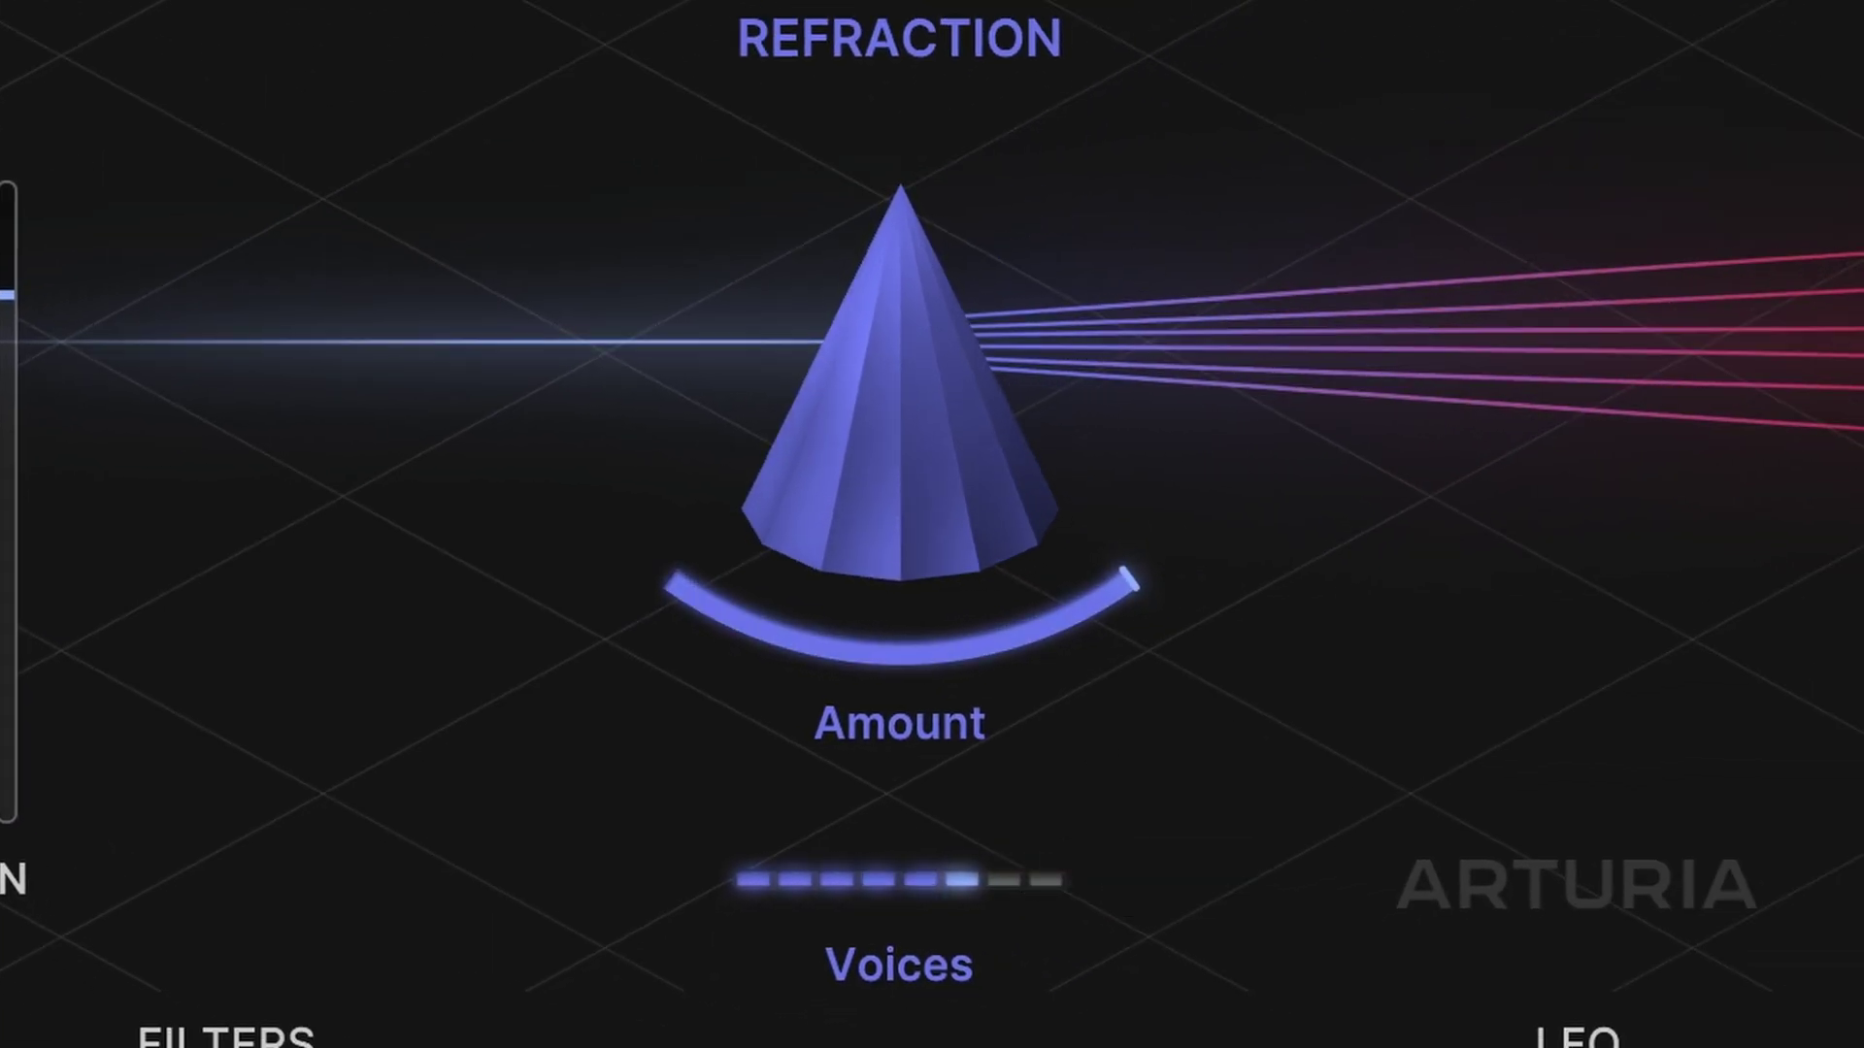
# - Raise the distortion Drive to its maximum and lower the output gain to compensate
pyautogui.moveTo(901, 339); pyautogui.dragTo(901, 185)
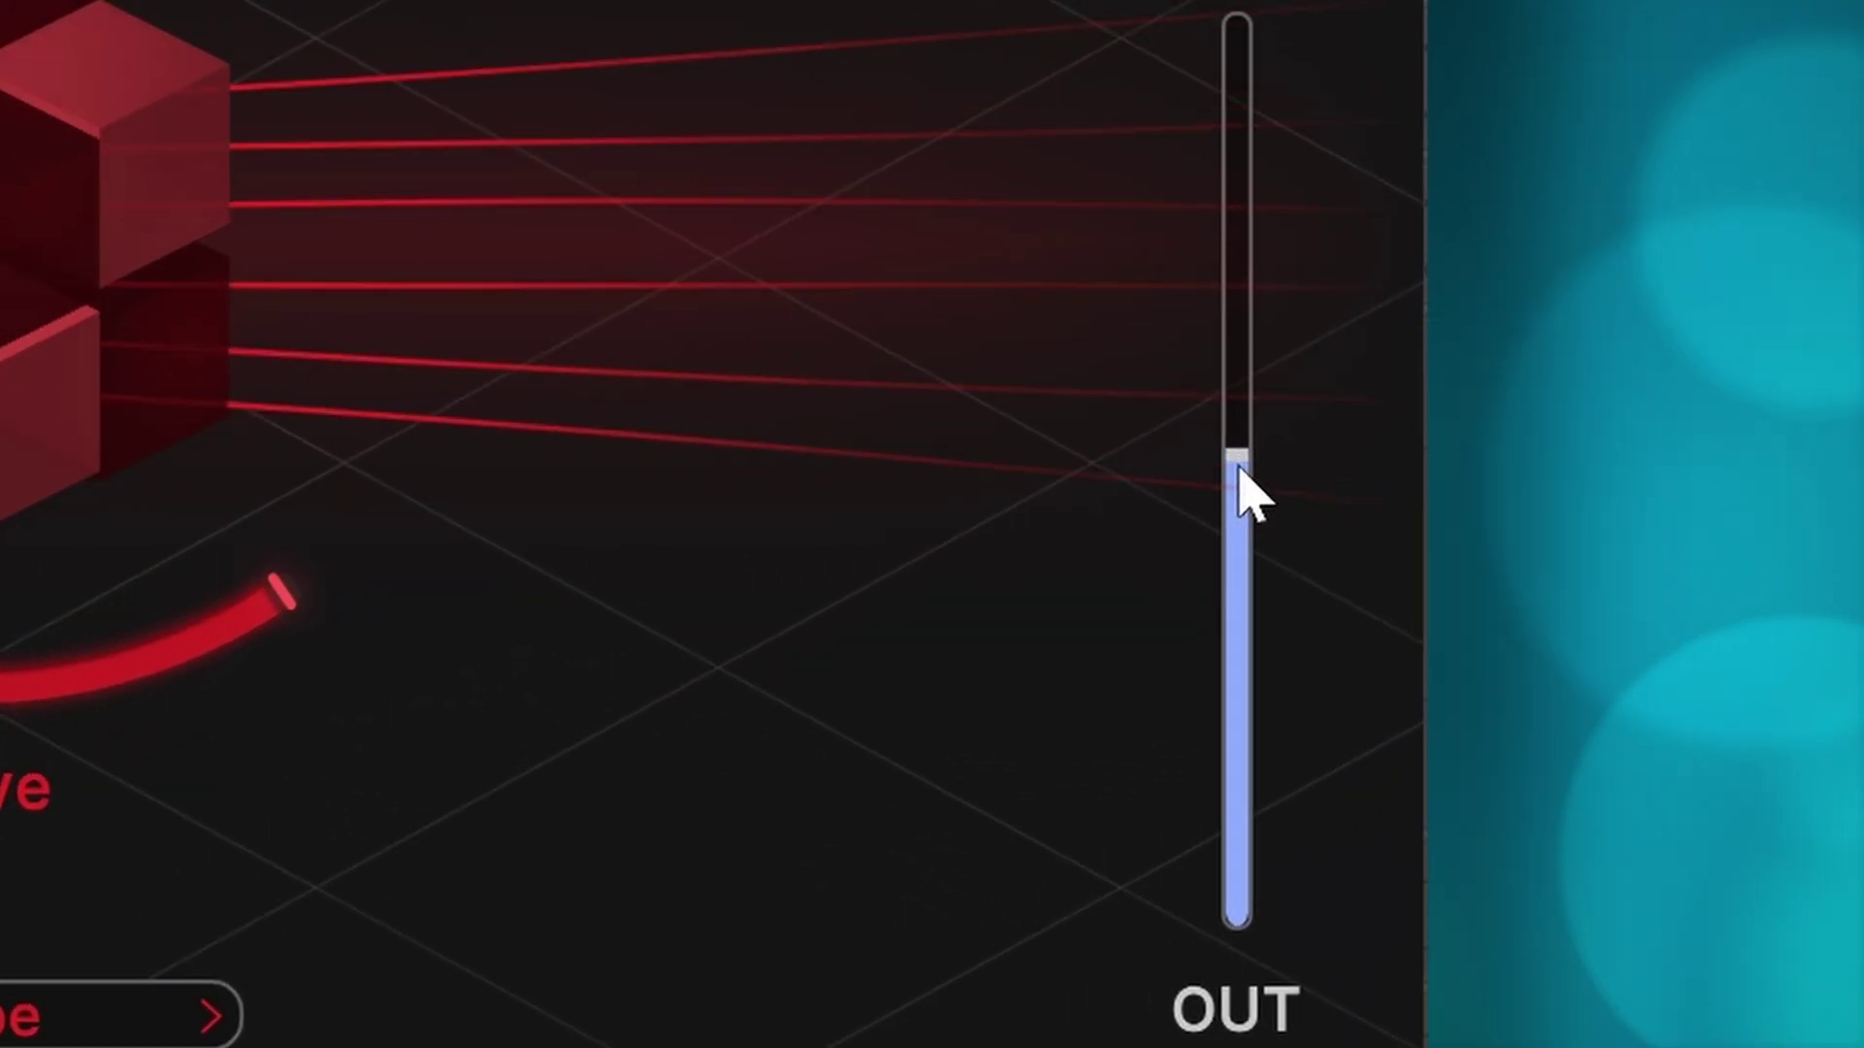
pyautogui.moveTo(1787, 493)
pyautogui.mouseDown()
pyautogui.moveTo(1787, 727)
pyautogui.moveTo(1787, 524)
pyautogui.mouseUp()
pyautogui.moveTo(1238, 500)
pyautogui.mouseDown()
pyautogui.moveTo(1238, 345)
pyautogui.moveTo(1238, 486)
pyautogui.mouseUp()
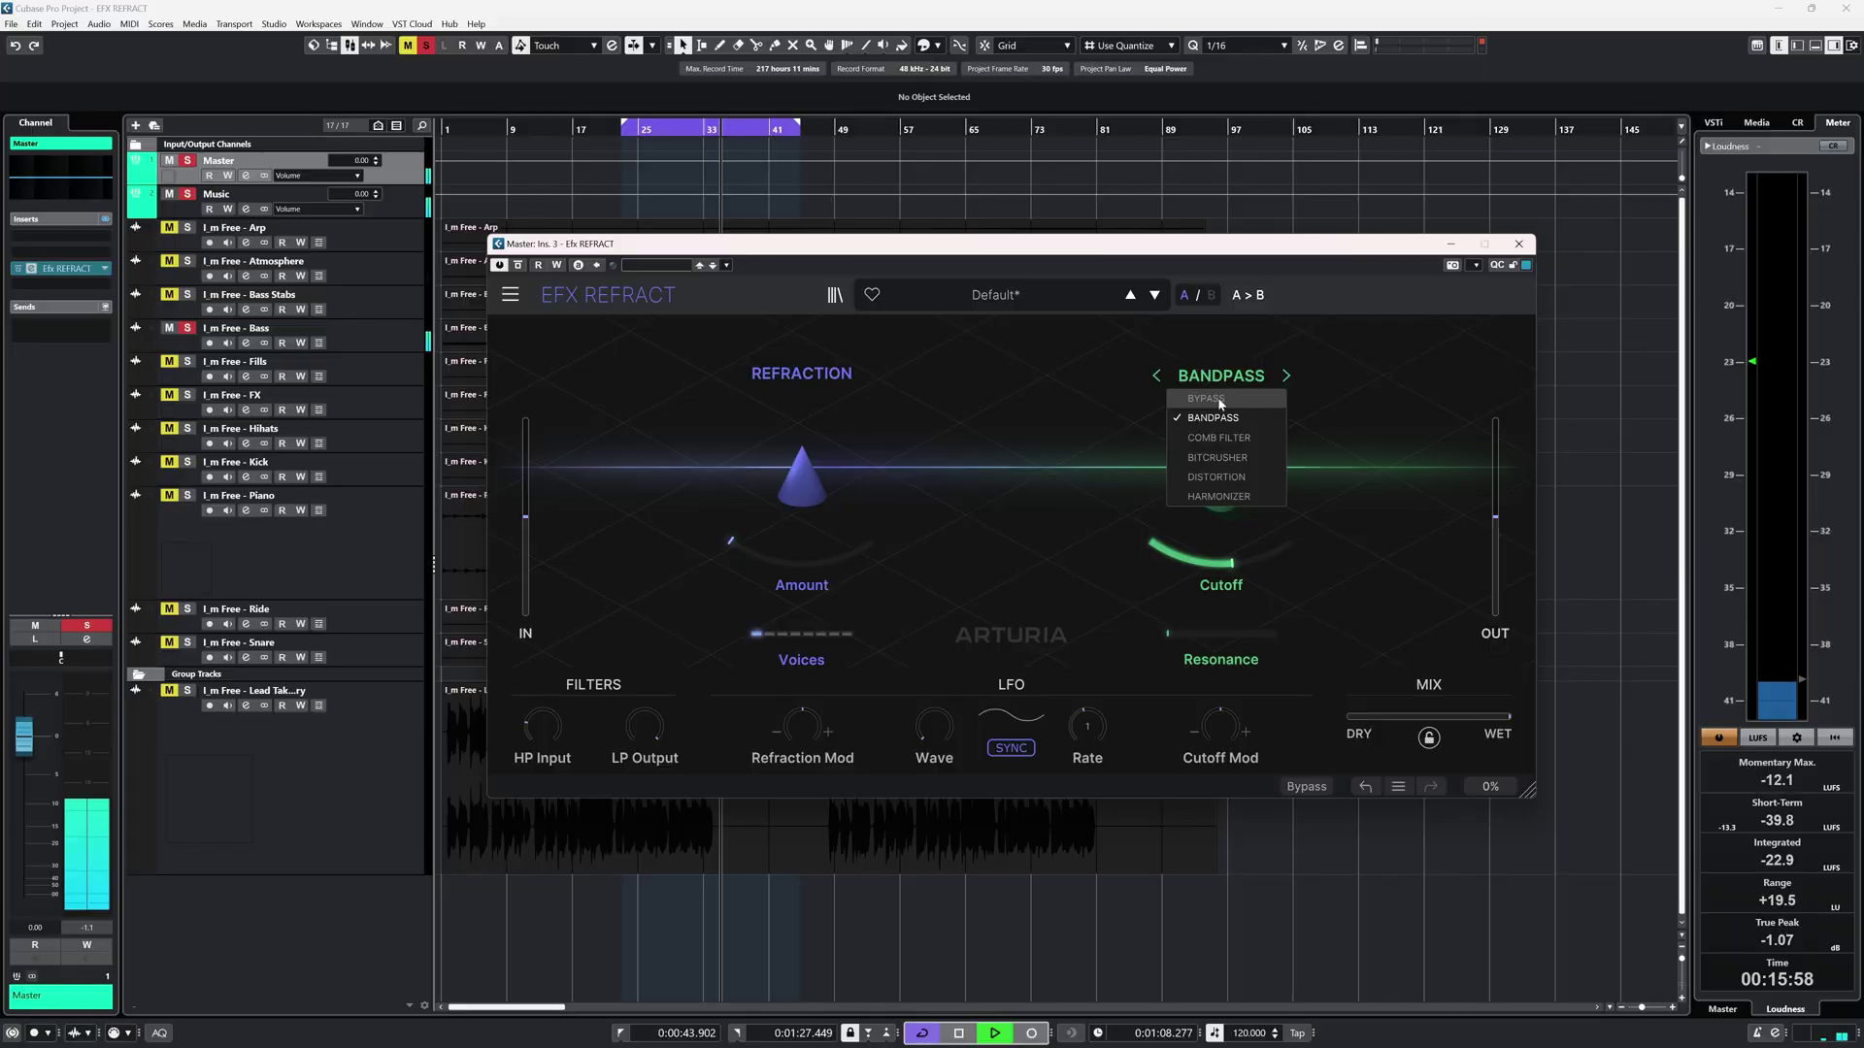
# - Set the second effect to Bypass and try 8 refraction voices before returning to a single voice
pyautogui.click(1217, 398)
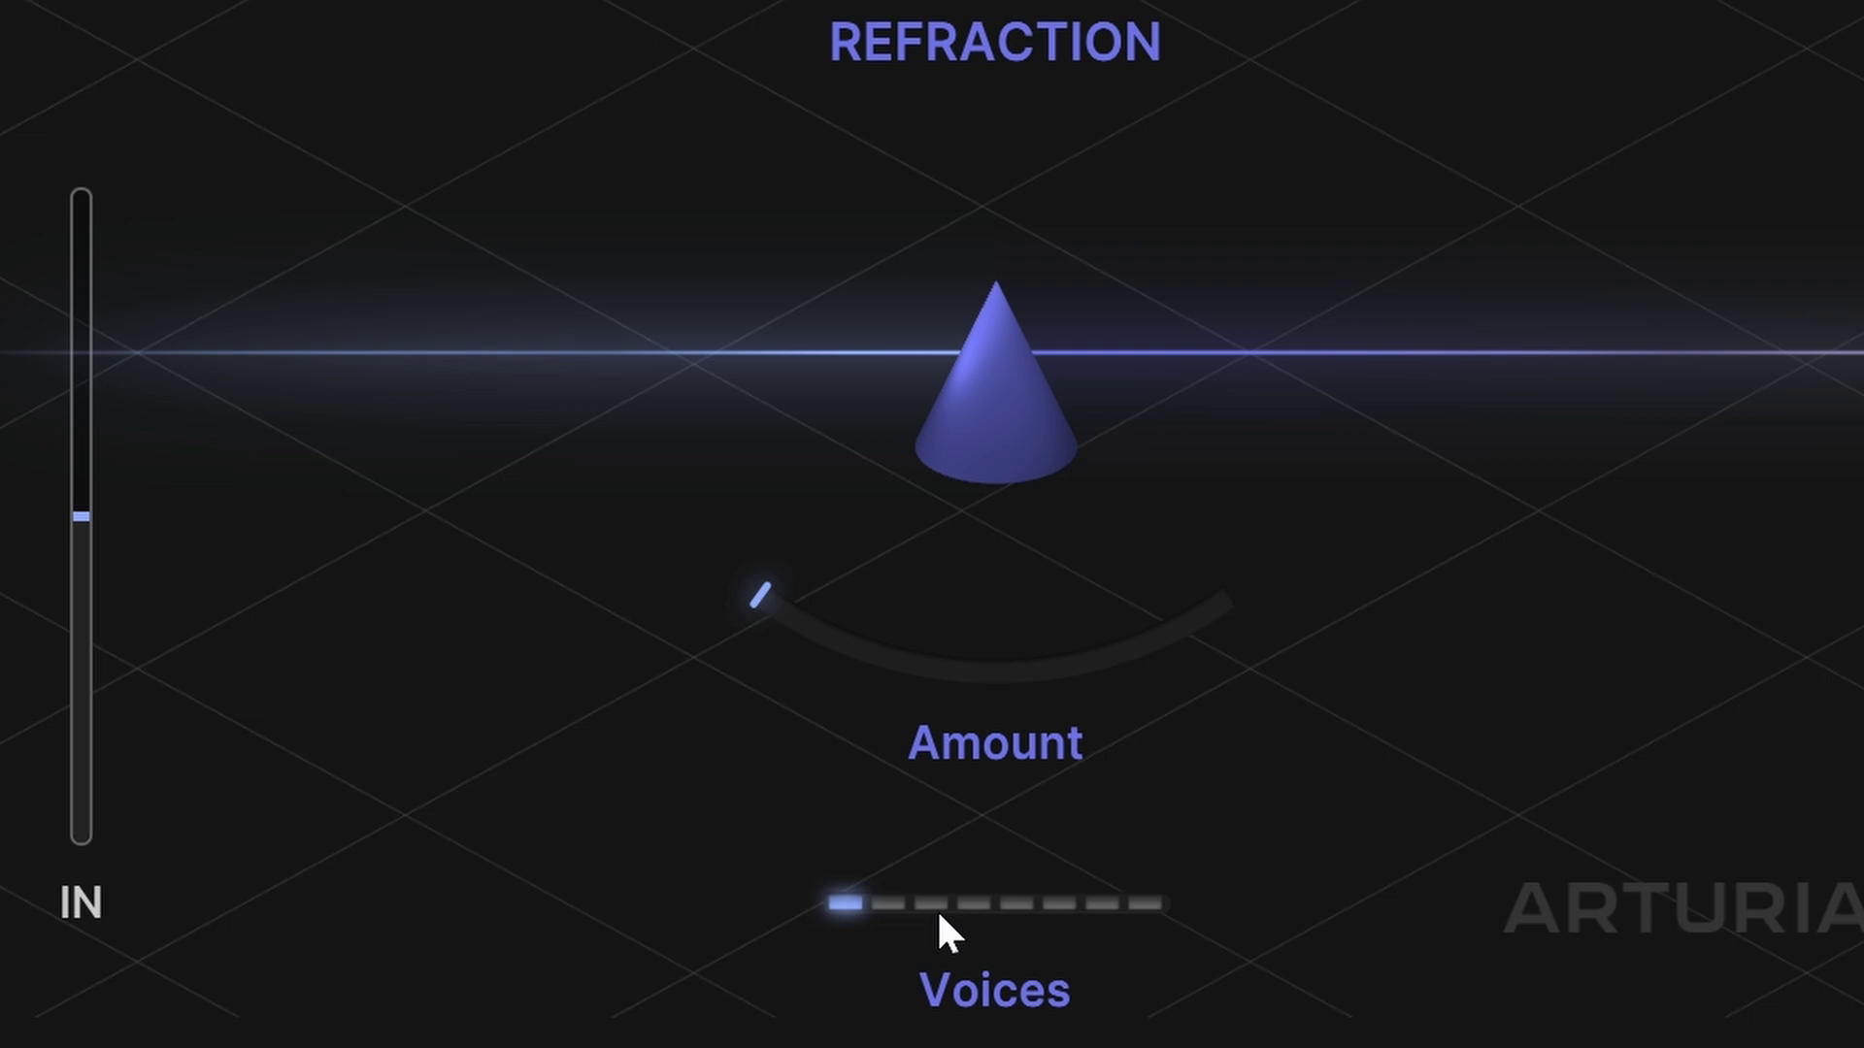
pyautogui.moveTo(782, 635)
pyautogui.moveTo(951, 901); pyautogui.dragTo(1146, 900)
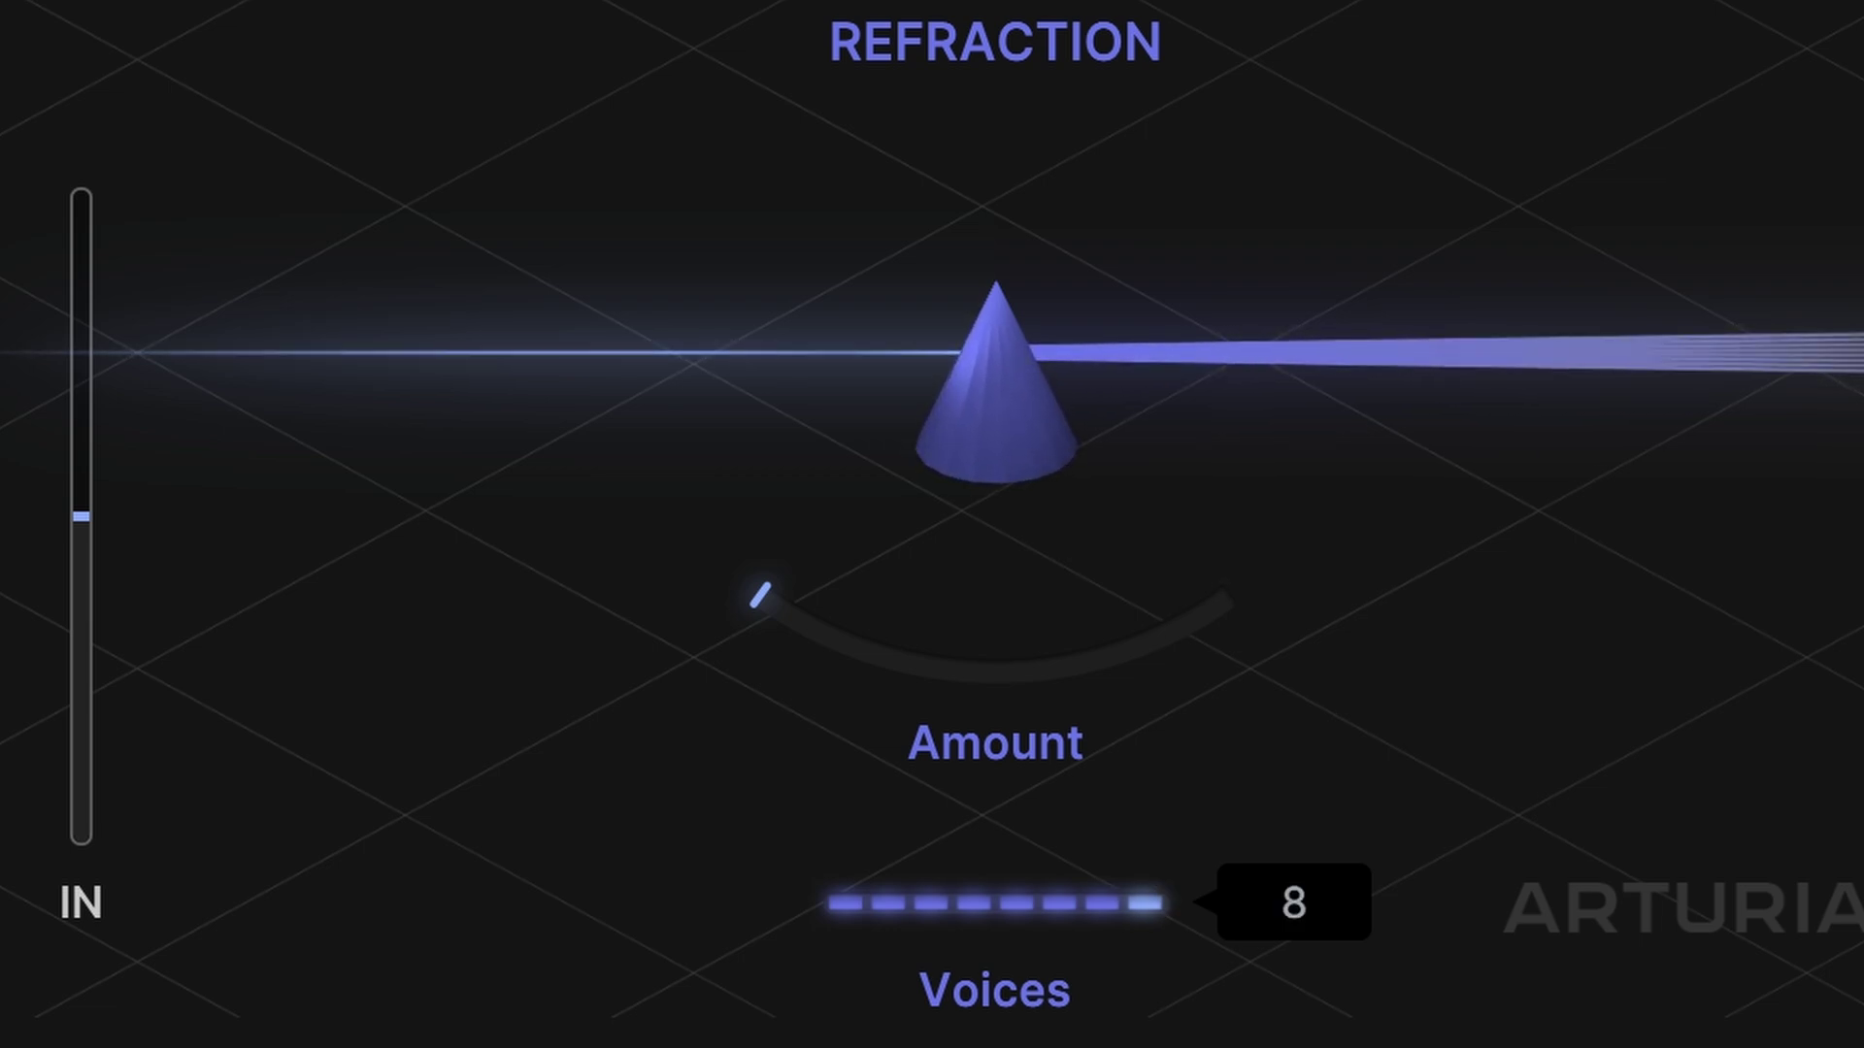
pyautogui.moveTo(1146, 901); pyautogui.dragTo(846, 901)
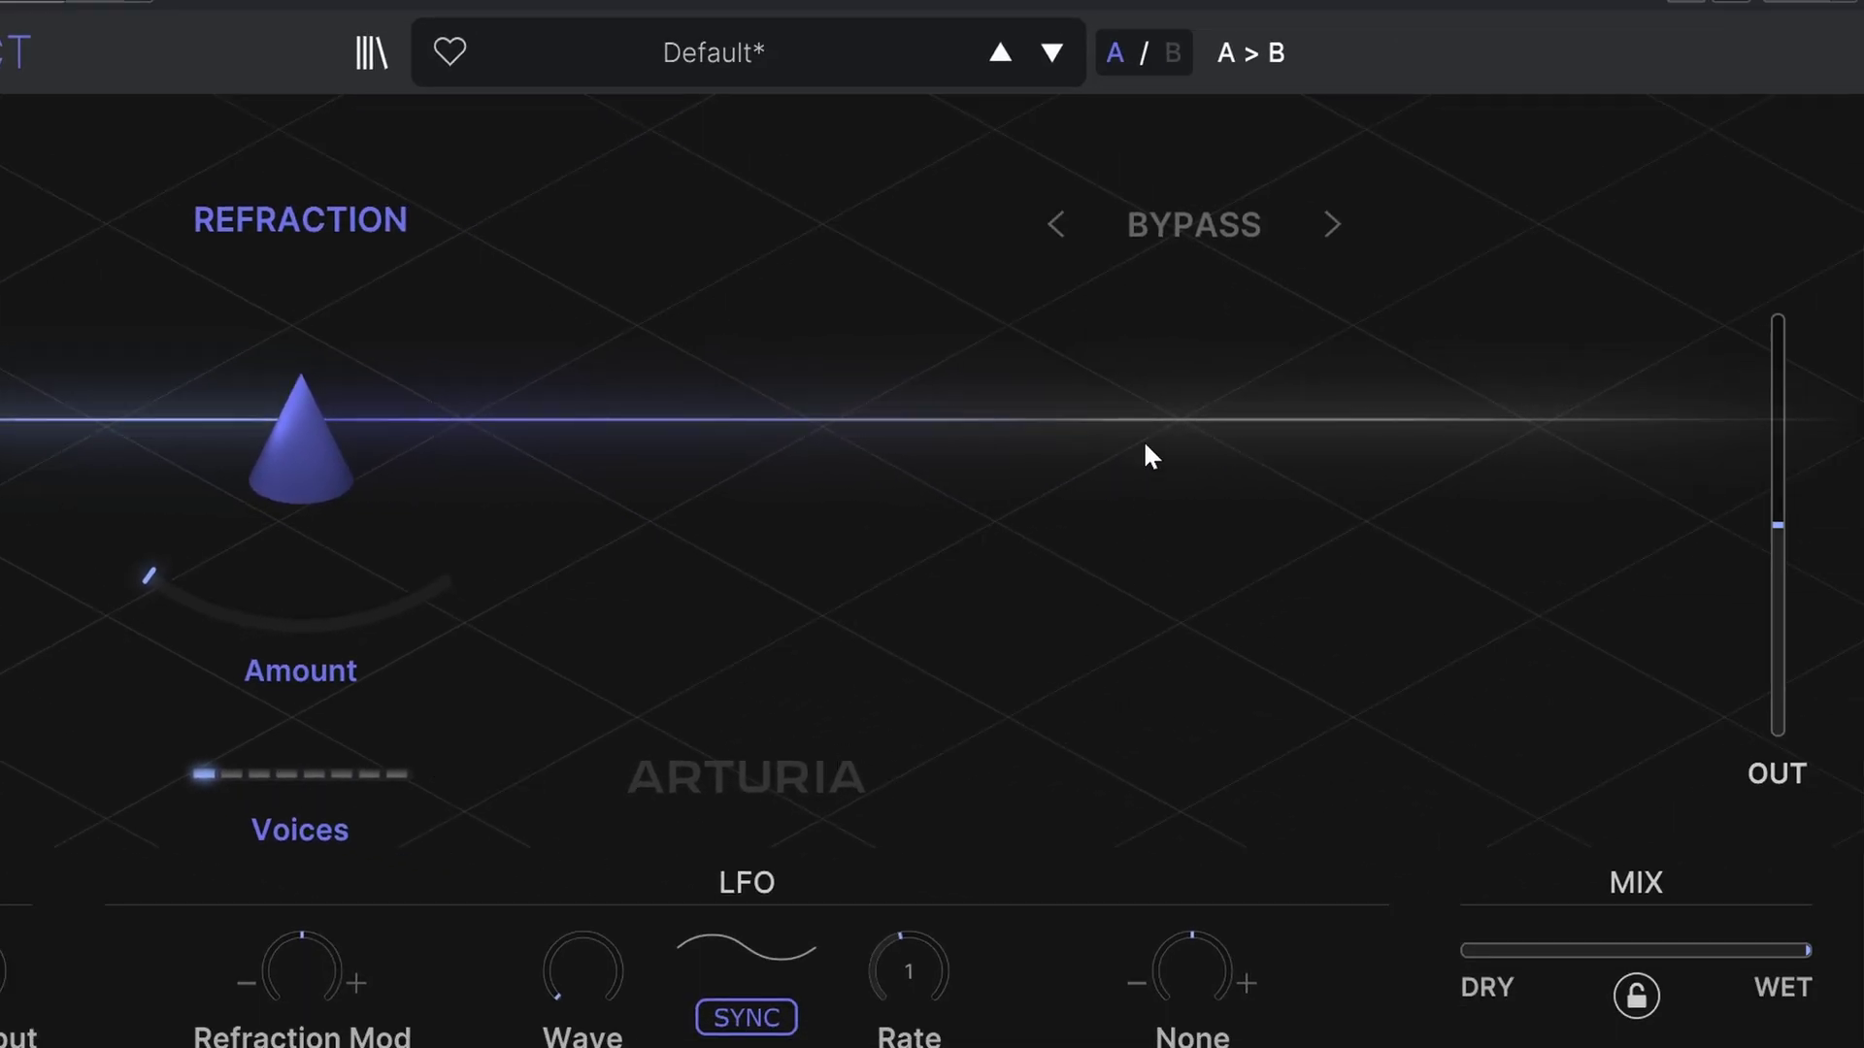
# - Switch the second effect to Distortion and choose the Germanium algorithm
pyautogui.click(1183, 221)
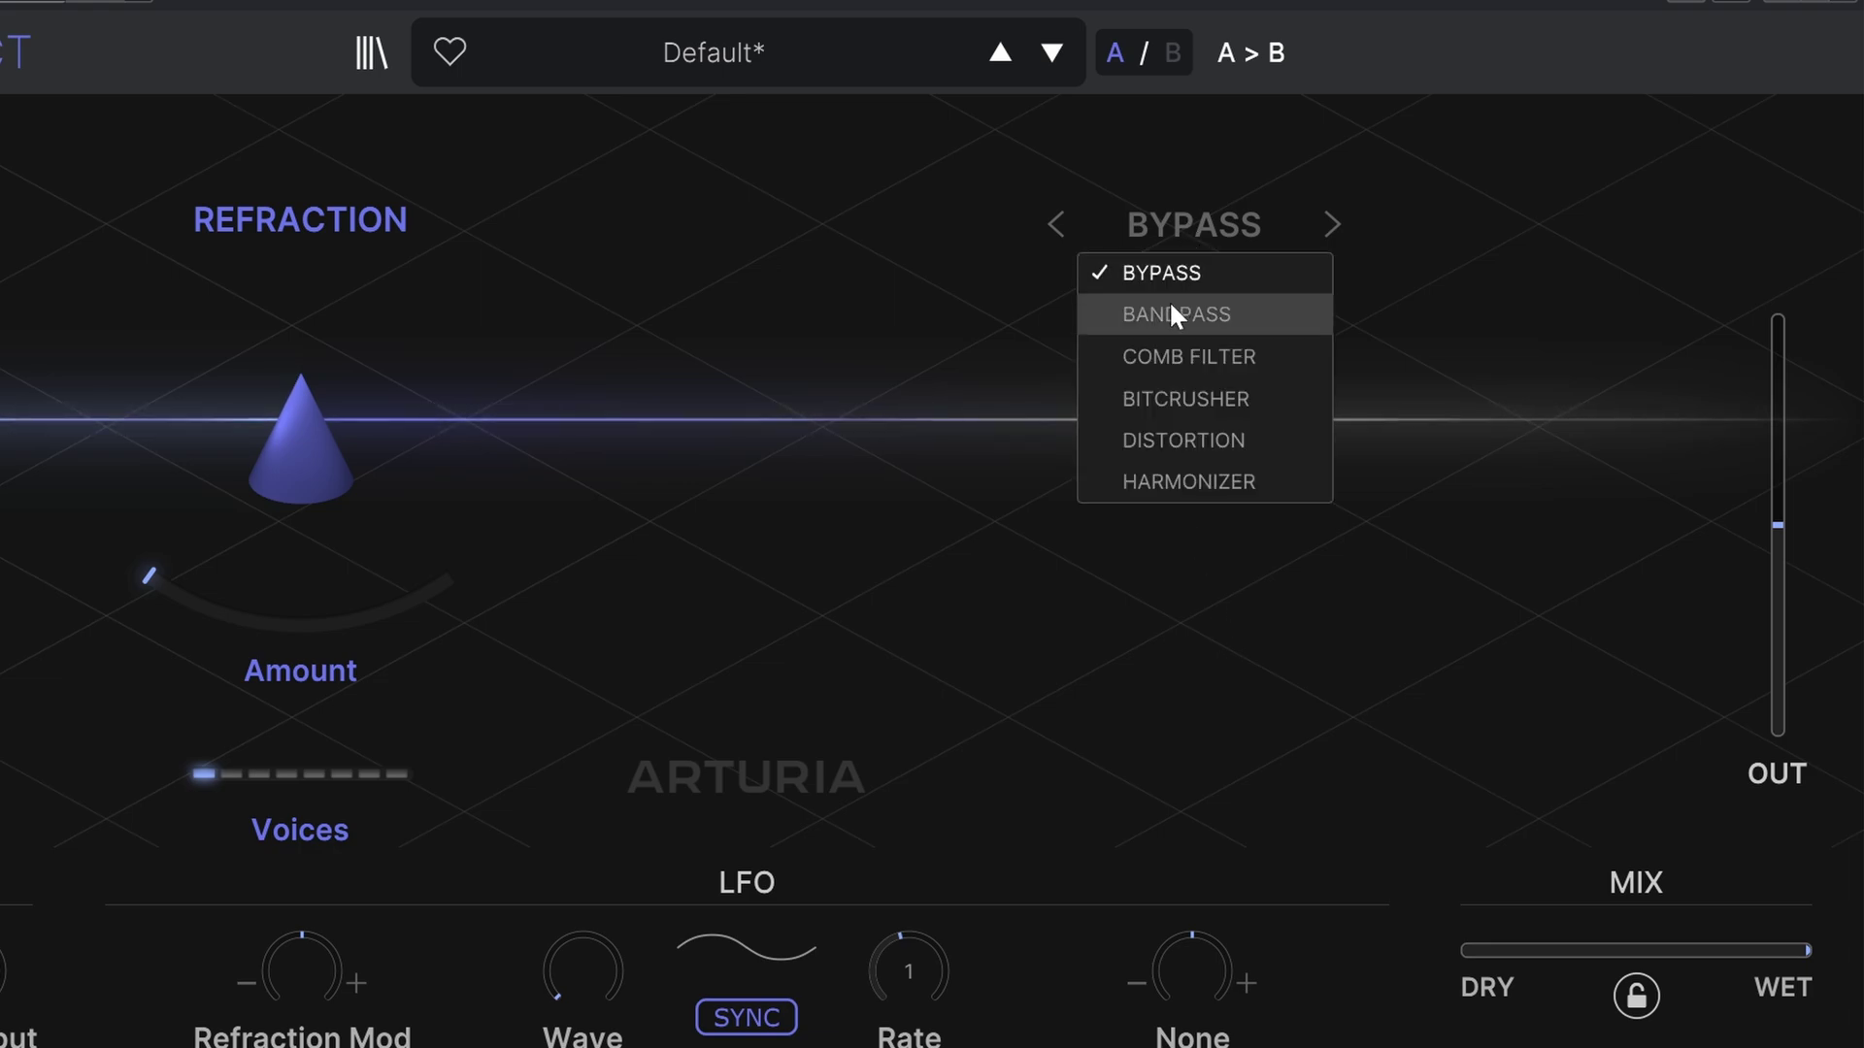
pyautogui.click(1165, 438)
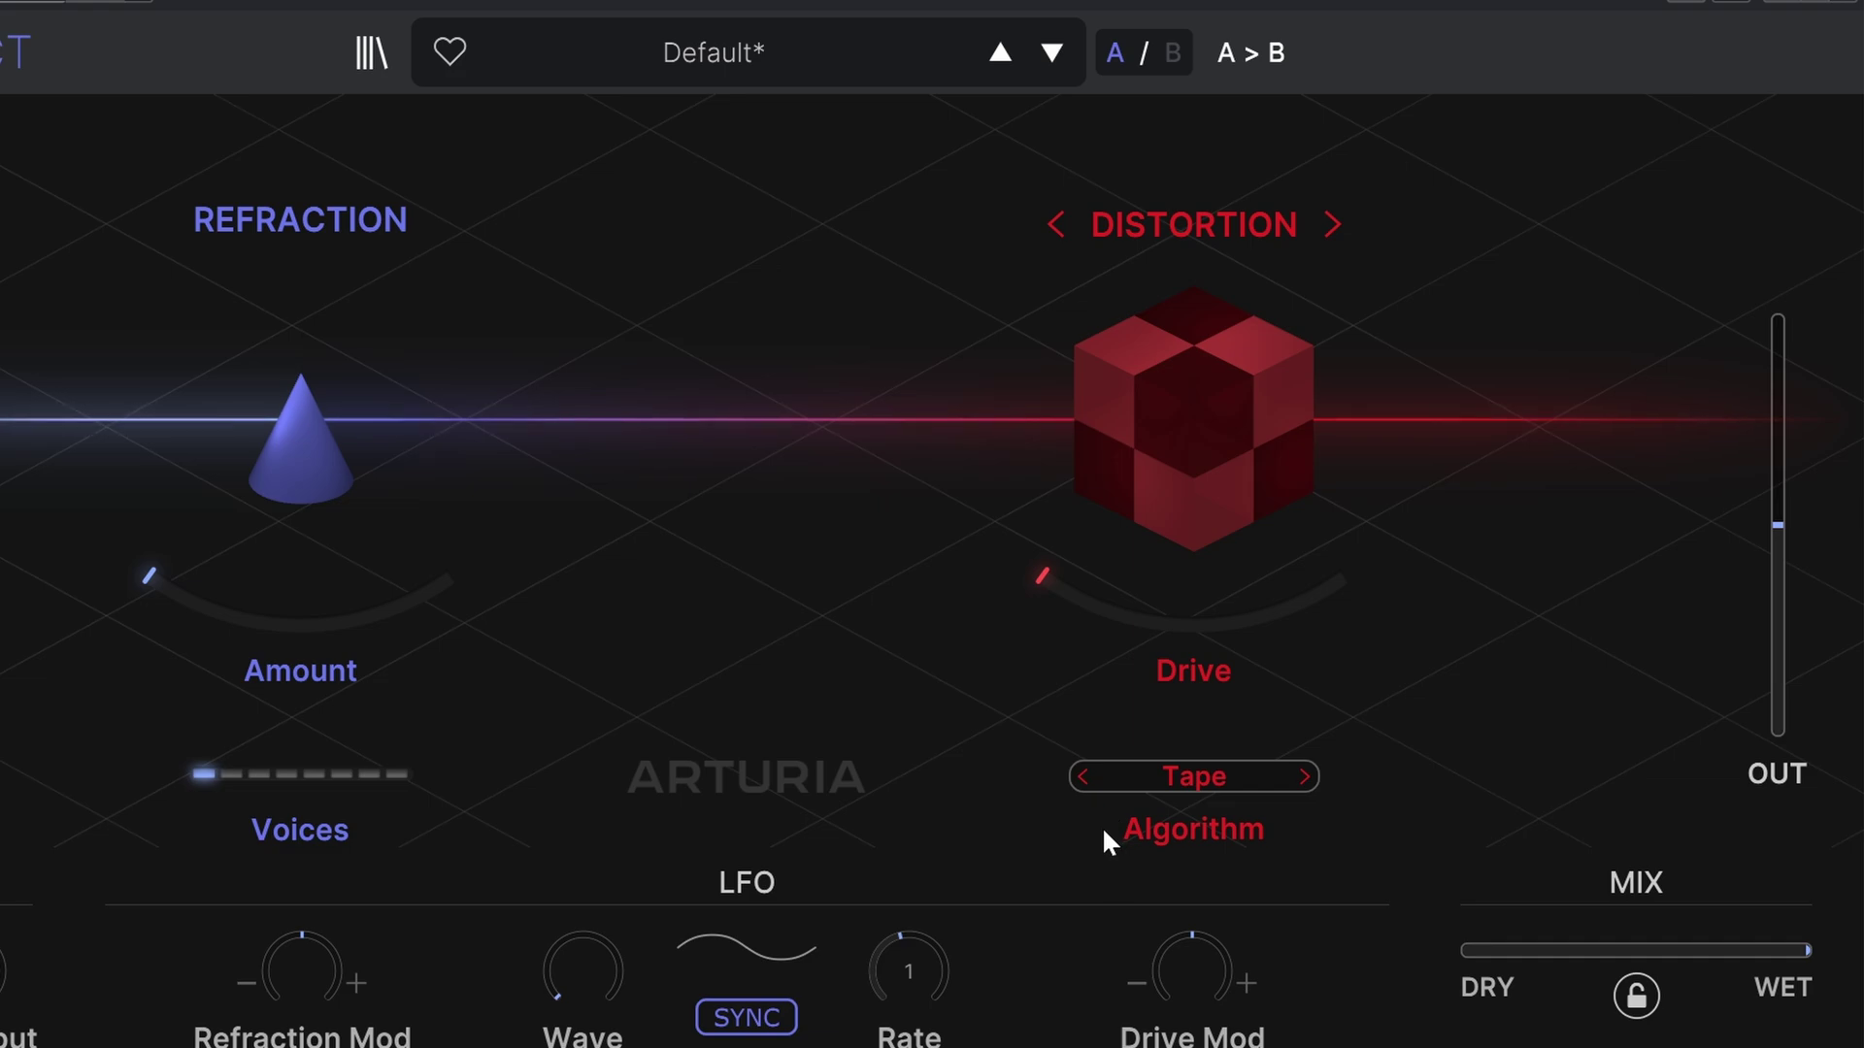
pyautogui.click(1191, 784)
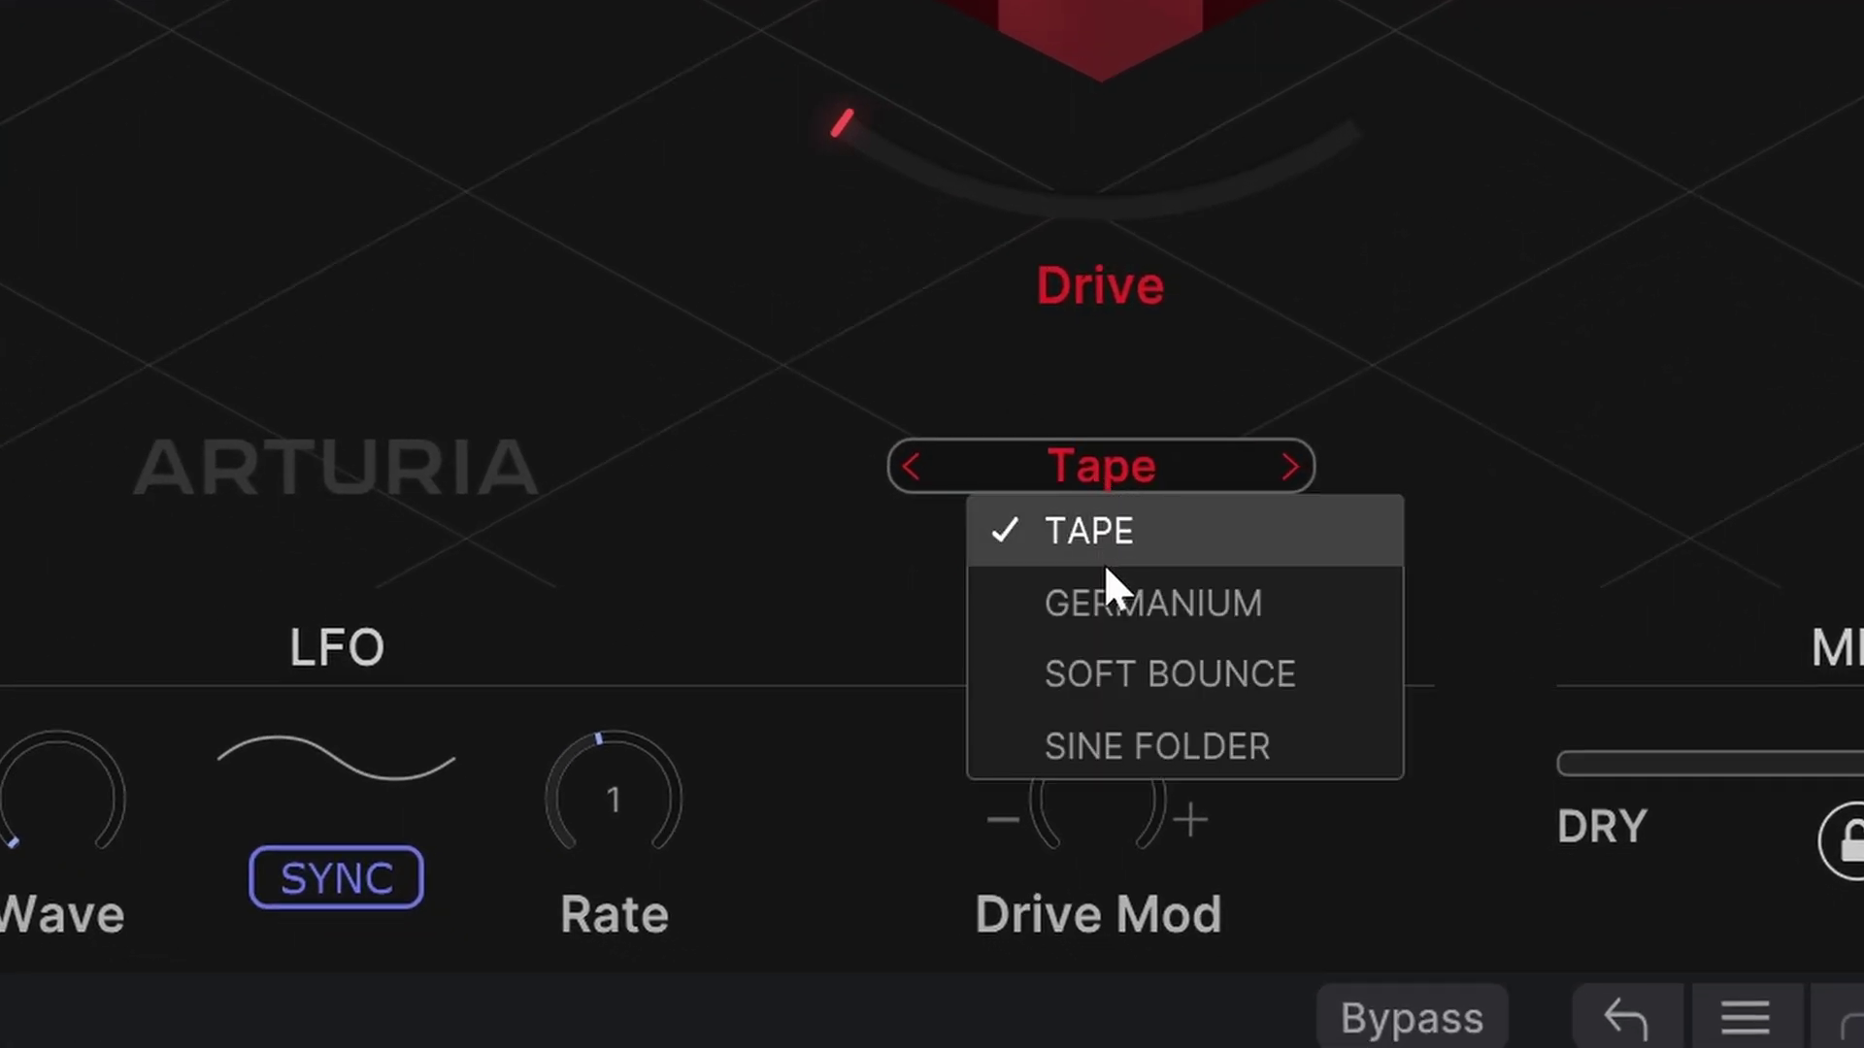
pyautogui.click(1107, 606)
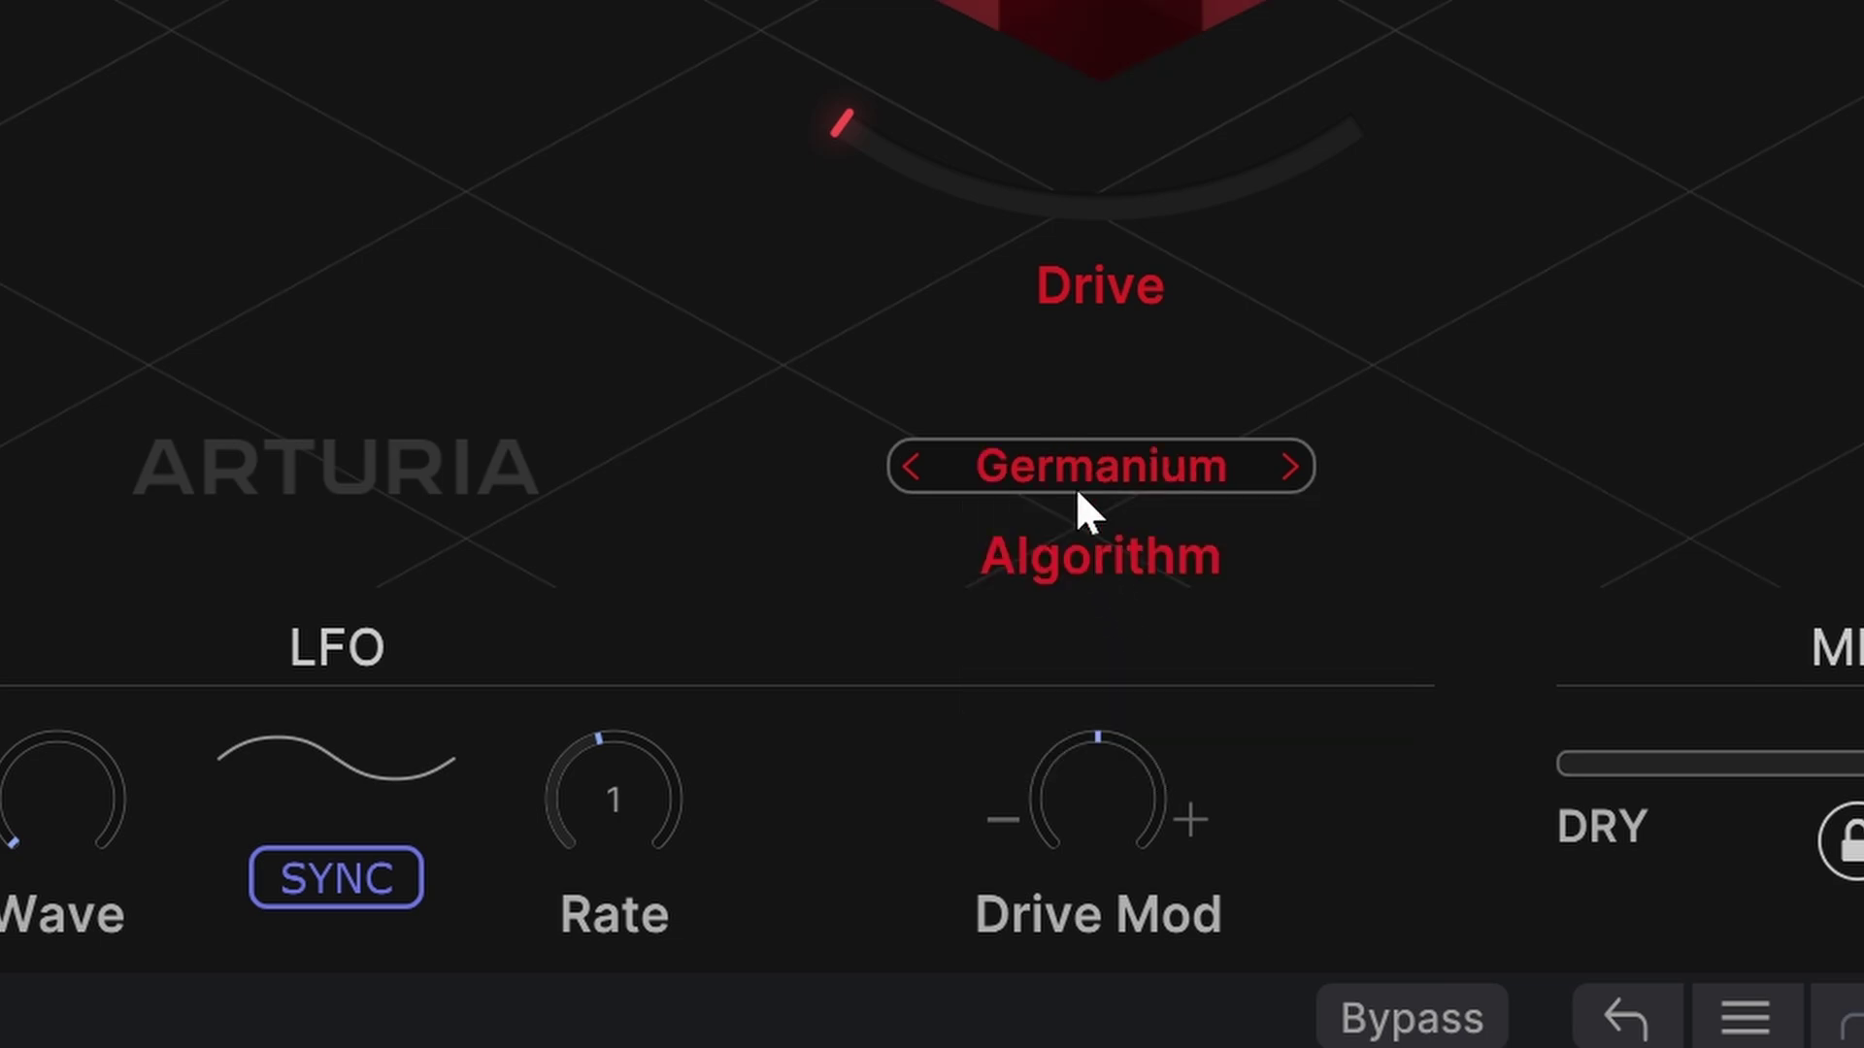
# - Raise the distortion Drive to about 30.6 dB and lower the plugin's output gain
pyautogui.moveTo(880, 186); pyautogui.dragTo(879, 136)
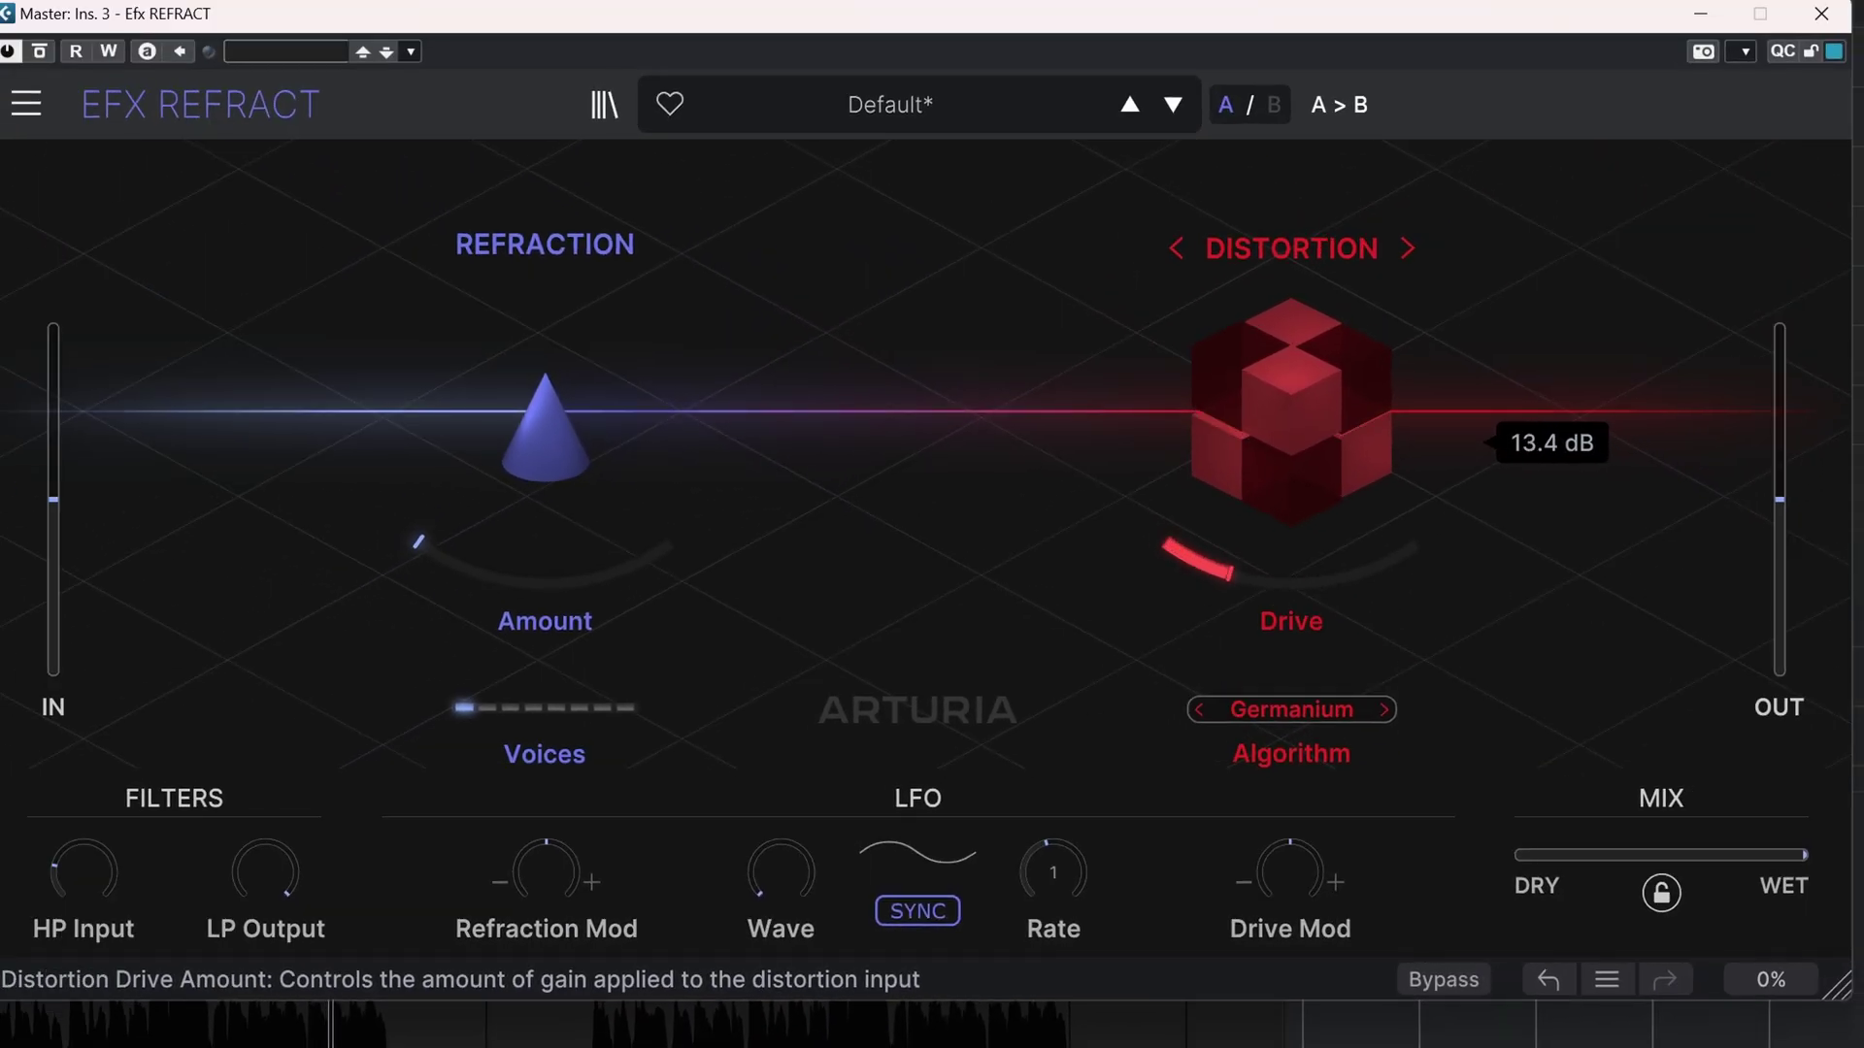
pyautogui.moveTo(1291, 411); pyautogui.dragTo(1292, 326)
pyautogui.moveTo(1777, 514); pyautogui.dragTo(1779, 575)
pyautogui.moveTo(1326, 643); pyautogui.dragTo(1326, 505)
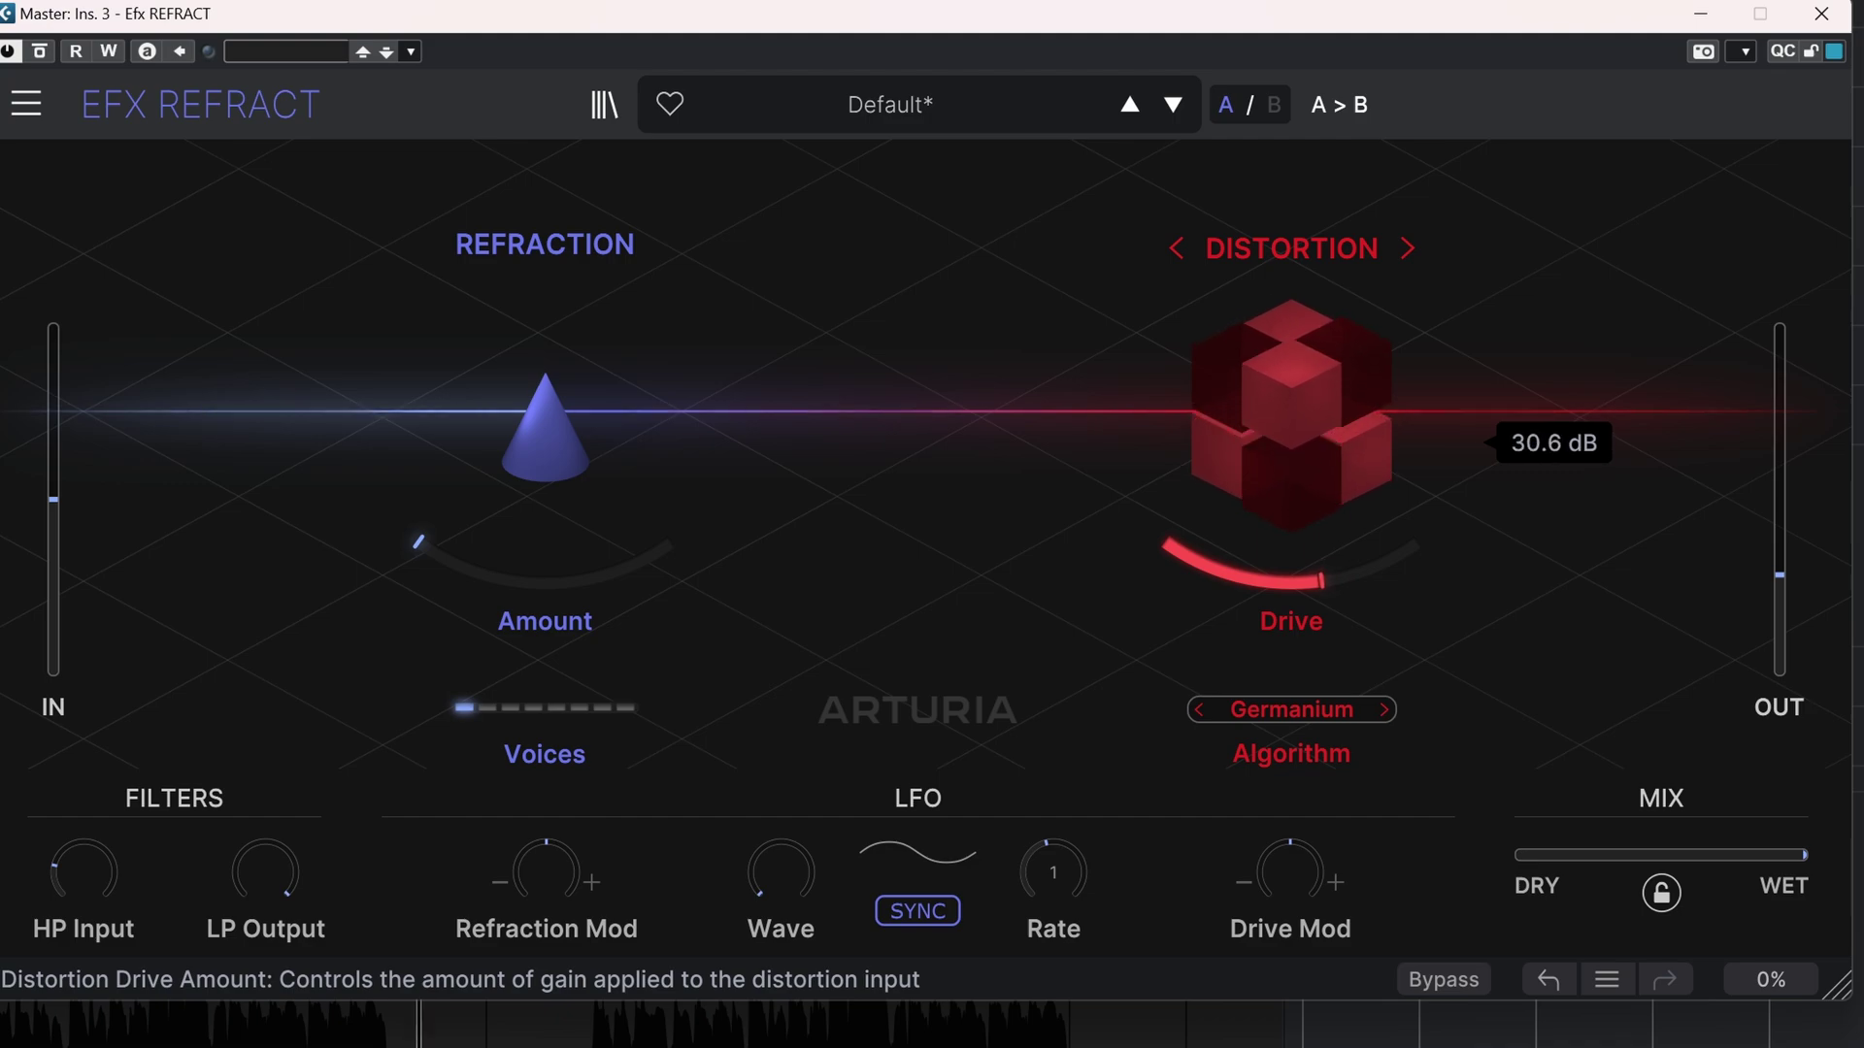
# - Set the dry/wet mix to about 0.378 and raise the distortion Drive further
pyautogui.moveTo(1801, 854)
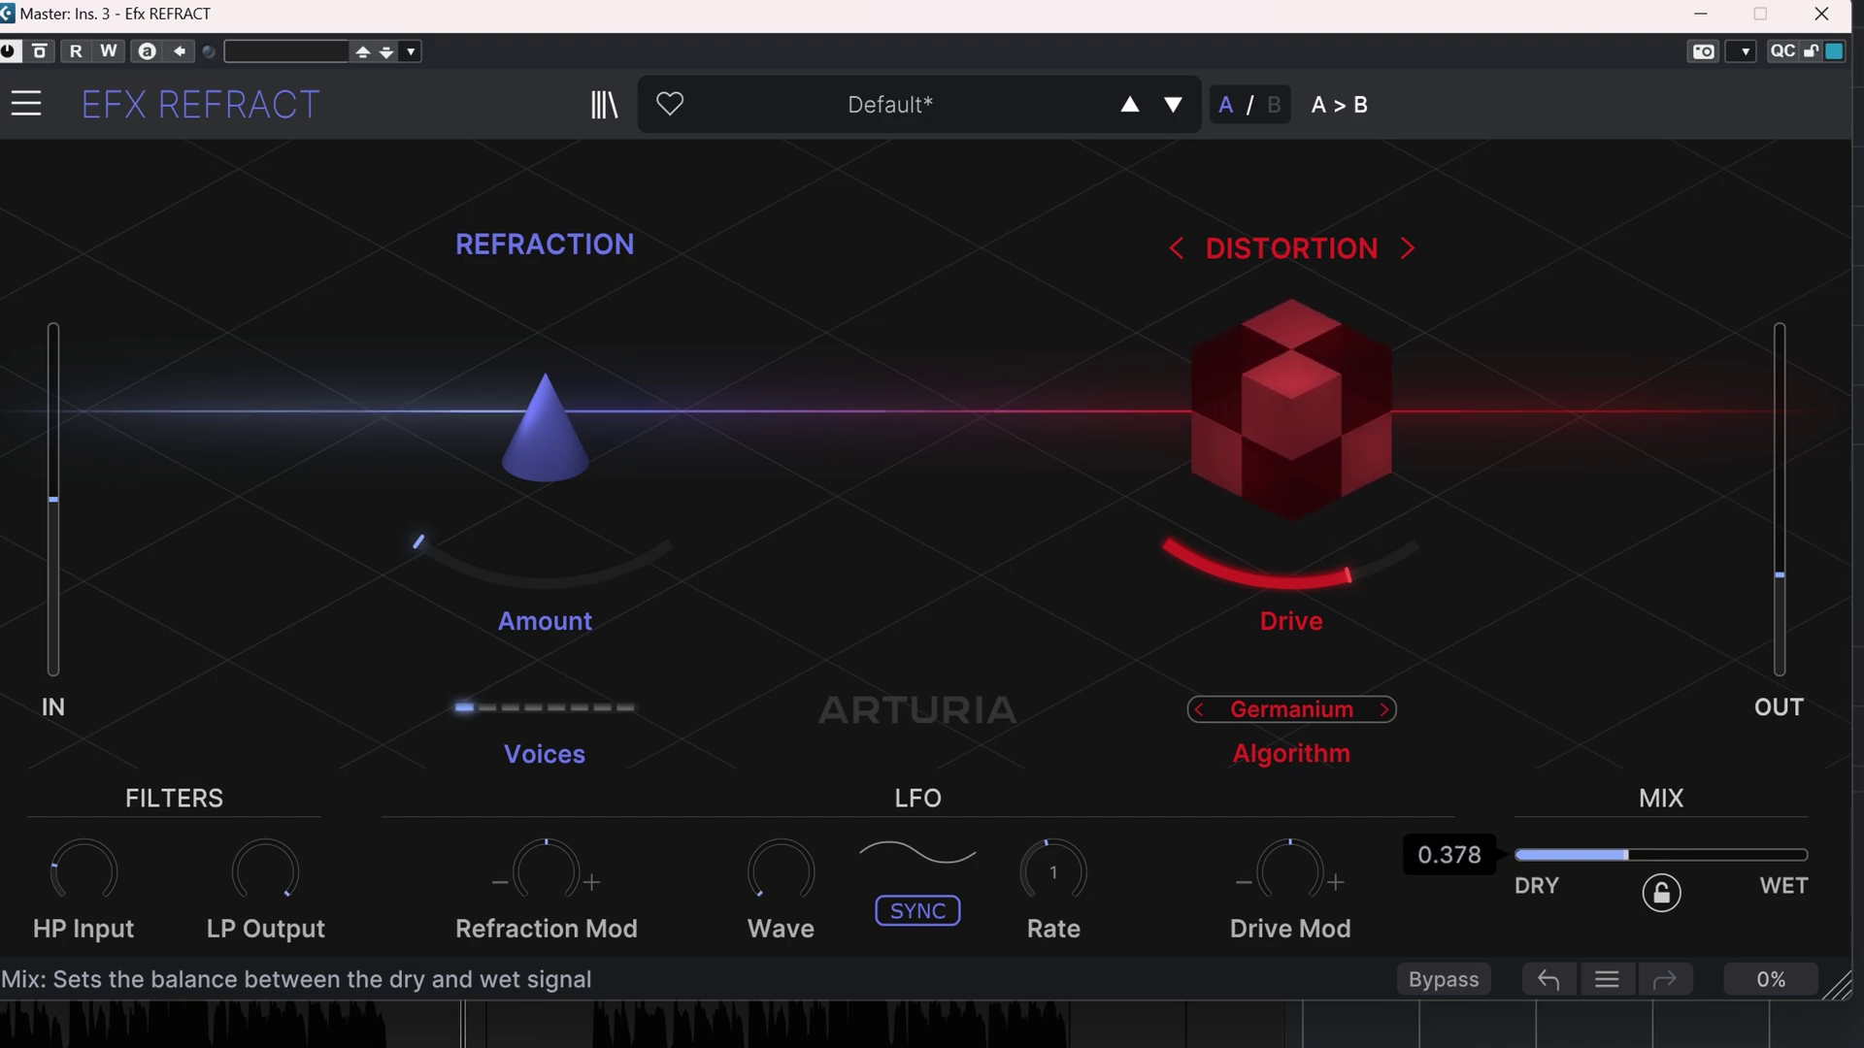
pyautogui.moveTo(1379, 621); pyautogui.dragTo(1379, 587)
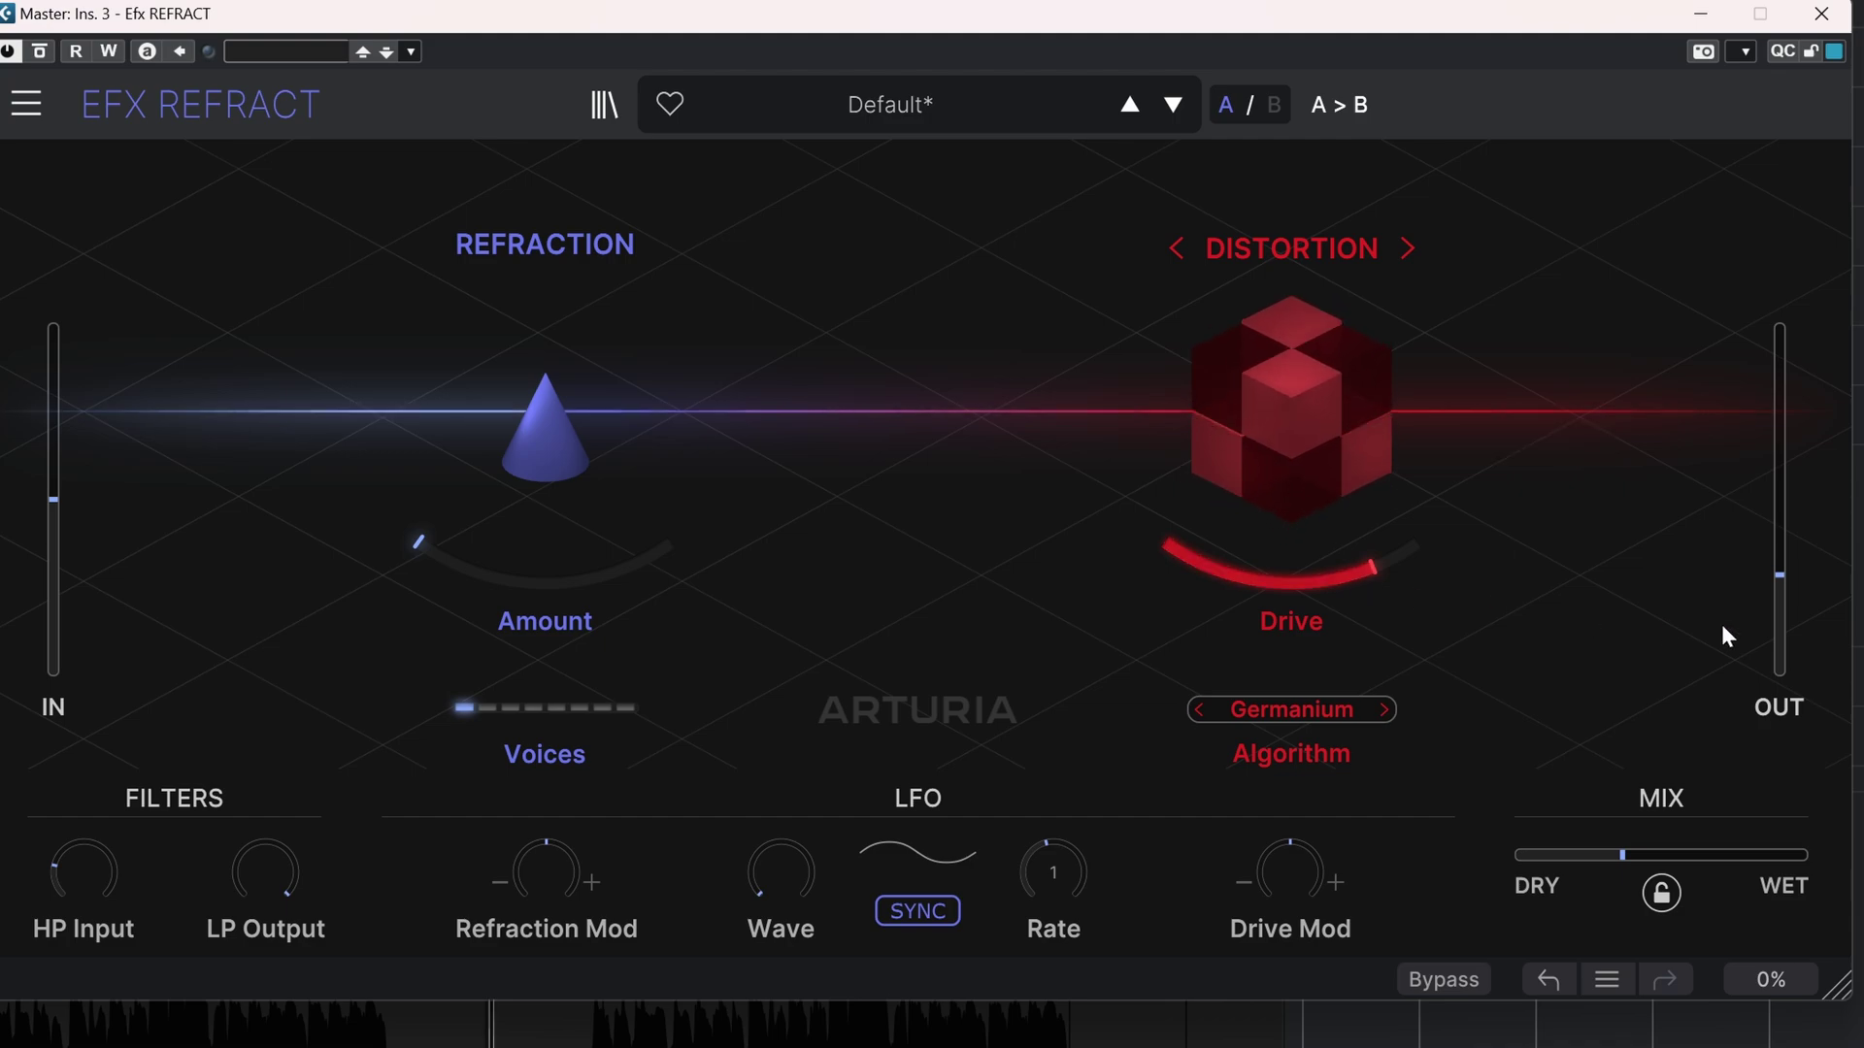
# - Raise the output gain to about -8.54, then bypass and re-enable the plugin to compare levels
pyautogui.moveTo(1778, 584); pyautogui.dragTo(1779, 579)
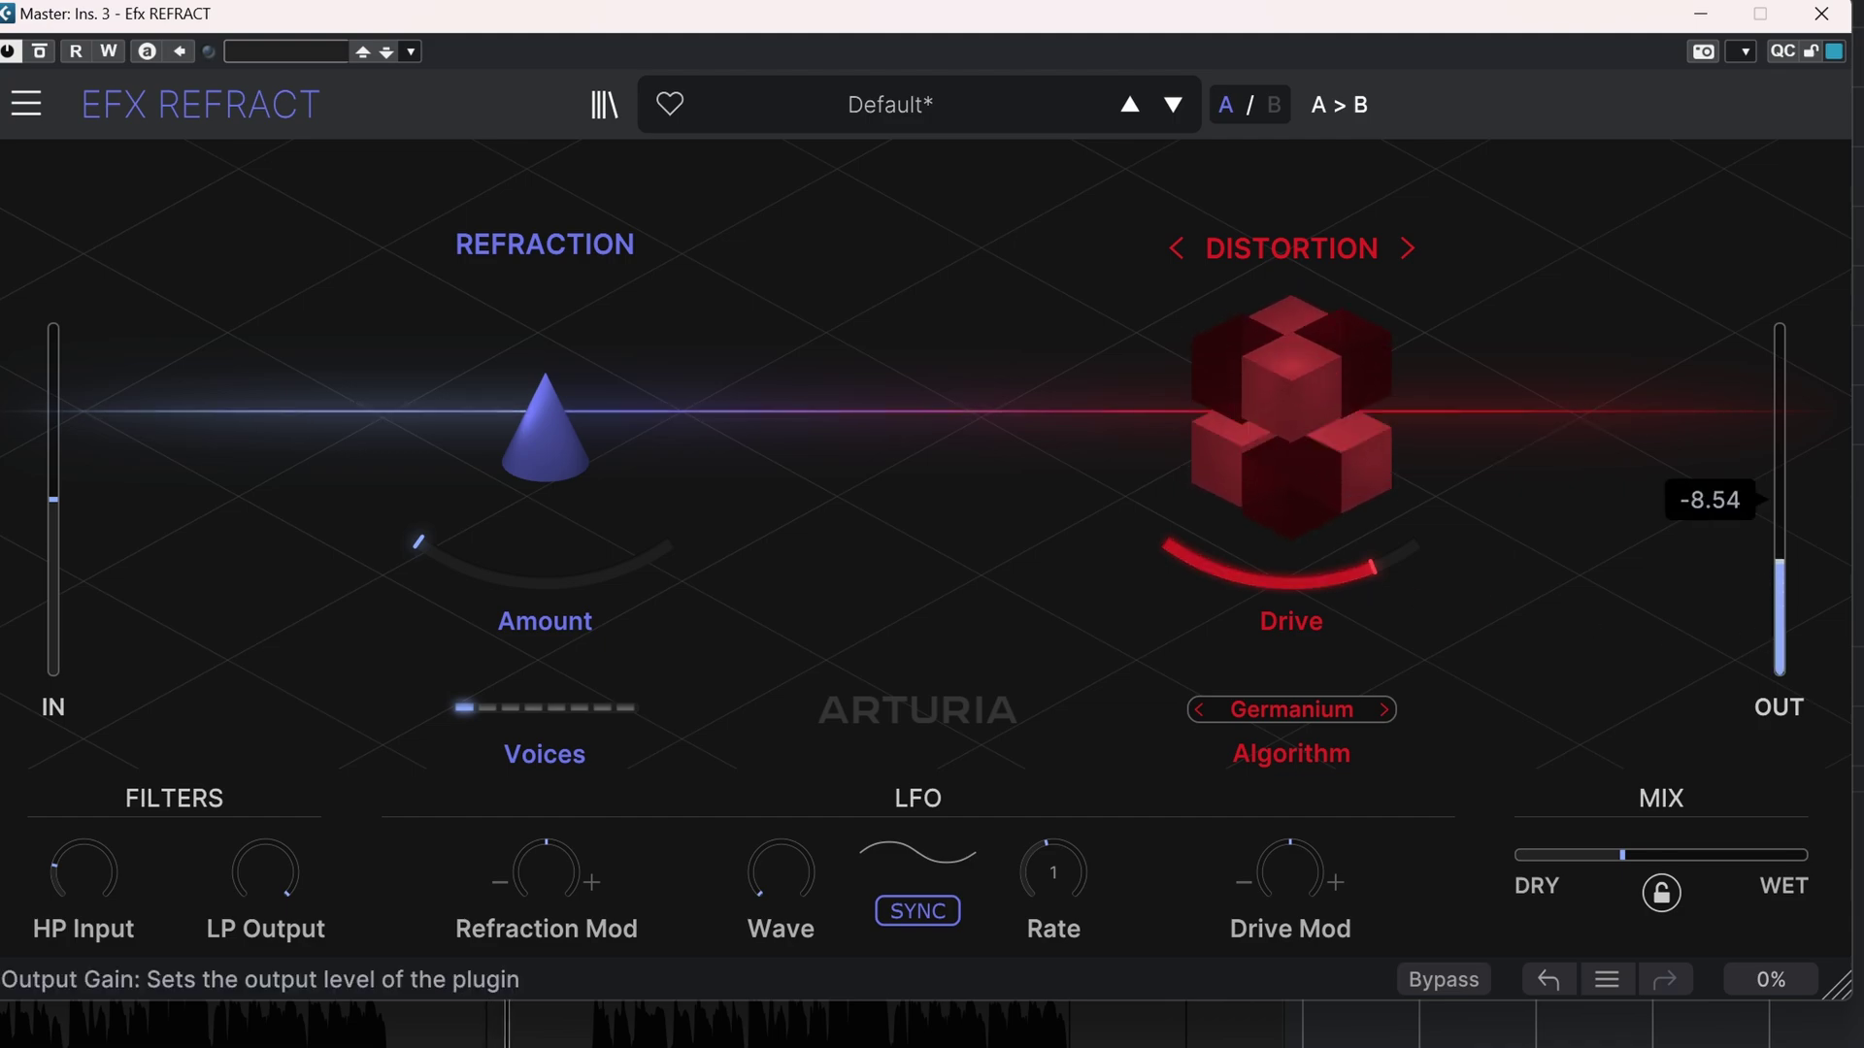
pyautogui.click(40, 61)
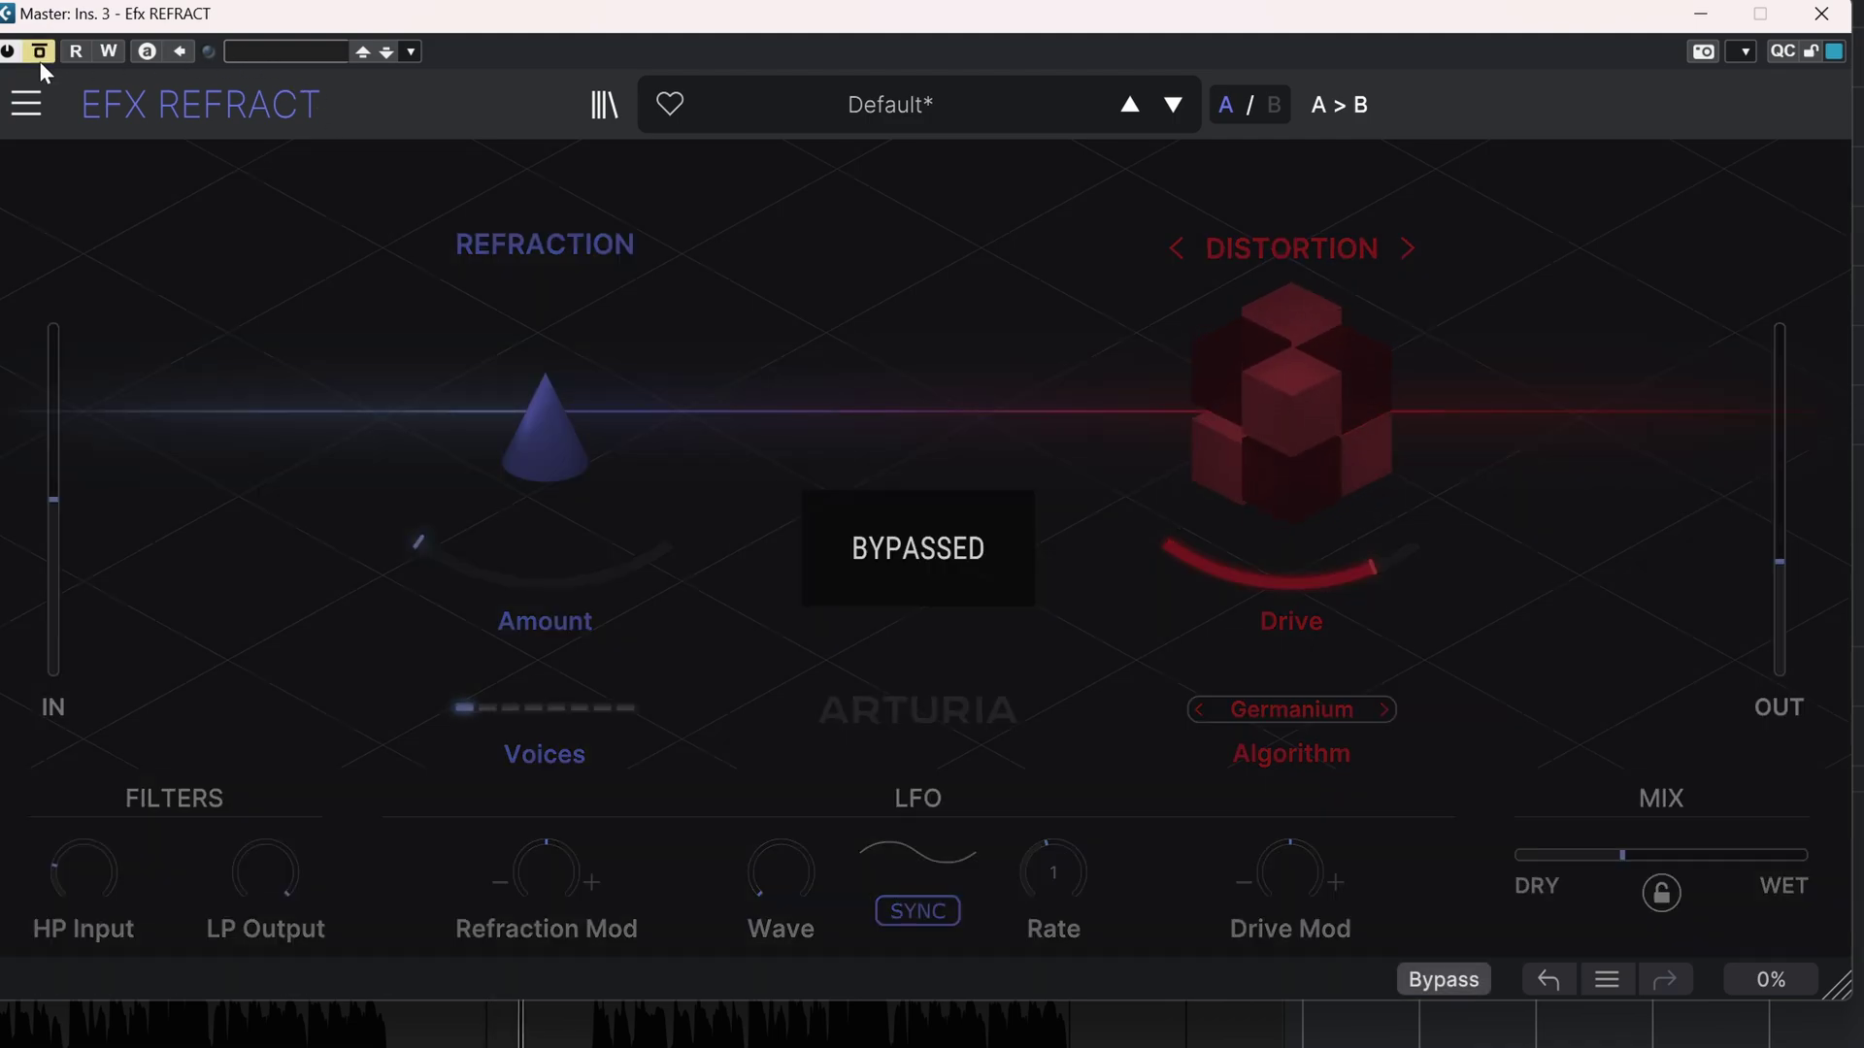
pyautogui.click(40, 62)
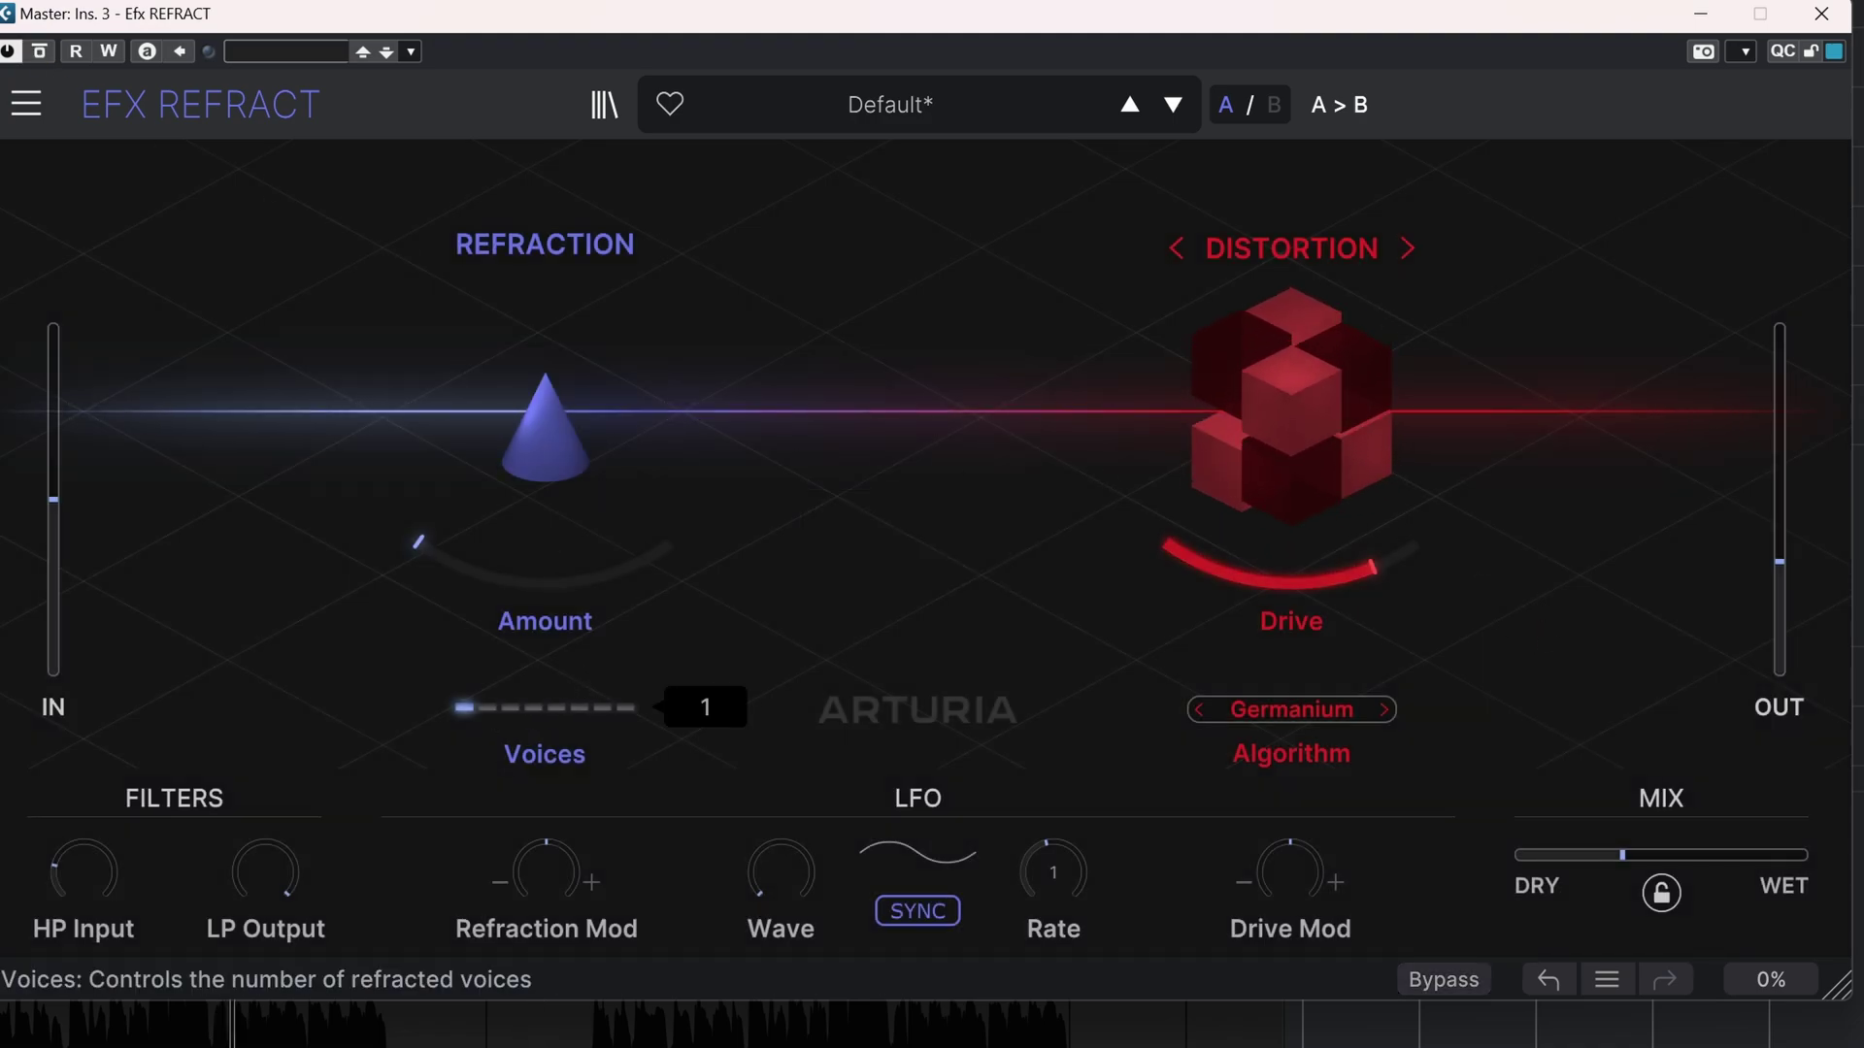
# - Increase the refraction voices to 8
pyautogui.moveTo(464, 708); pyautogui.dragTo(580, 708)
pyautogui.click(602, 707)
pyautogui.click(627, 707)
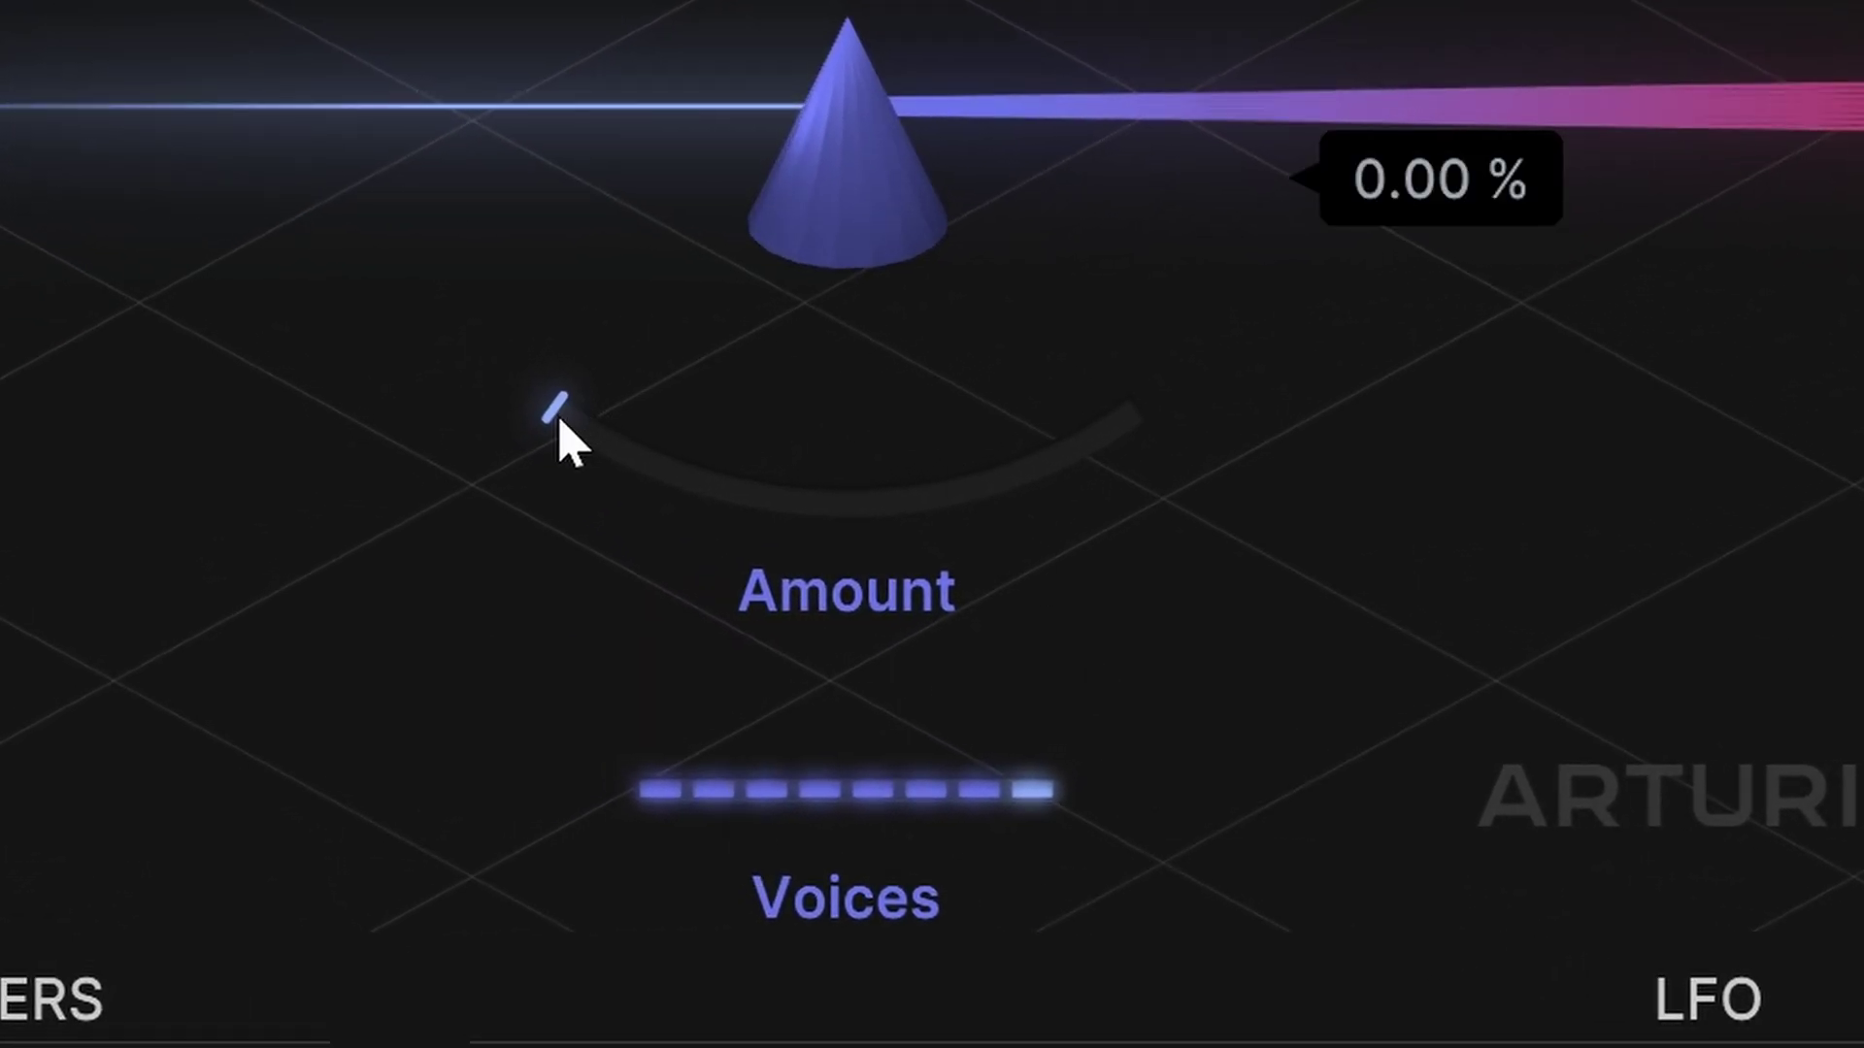
# - Sweep the refraction Amount up to its maximum, then bring it back down to less than half
pyautogui.moveTo(563, 428); pyautogui.dragTo(562, 289)
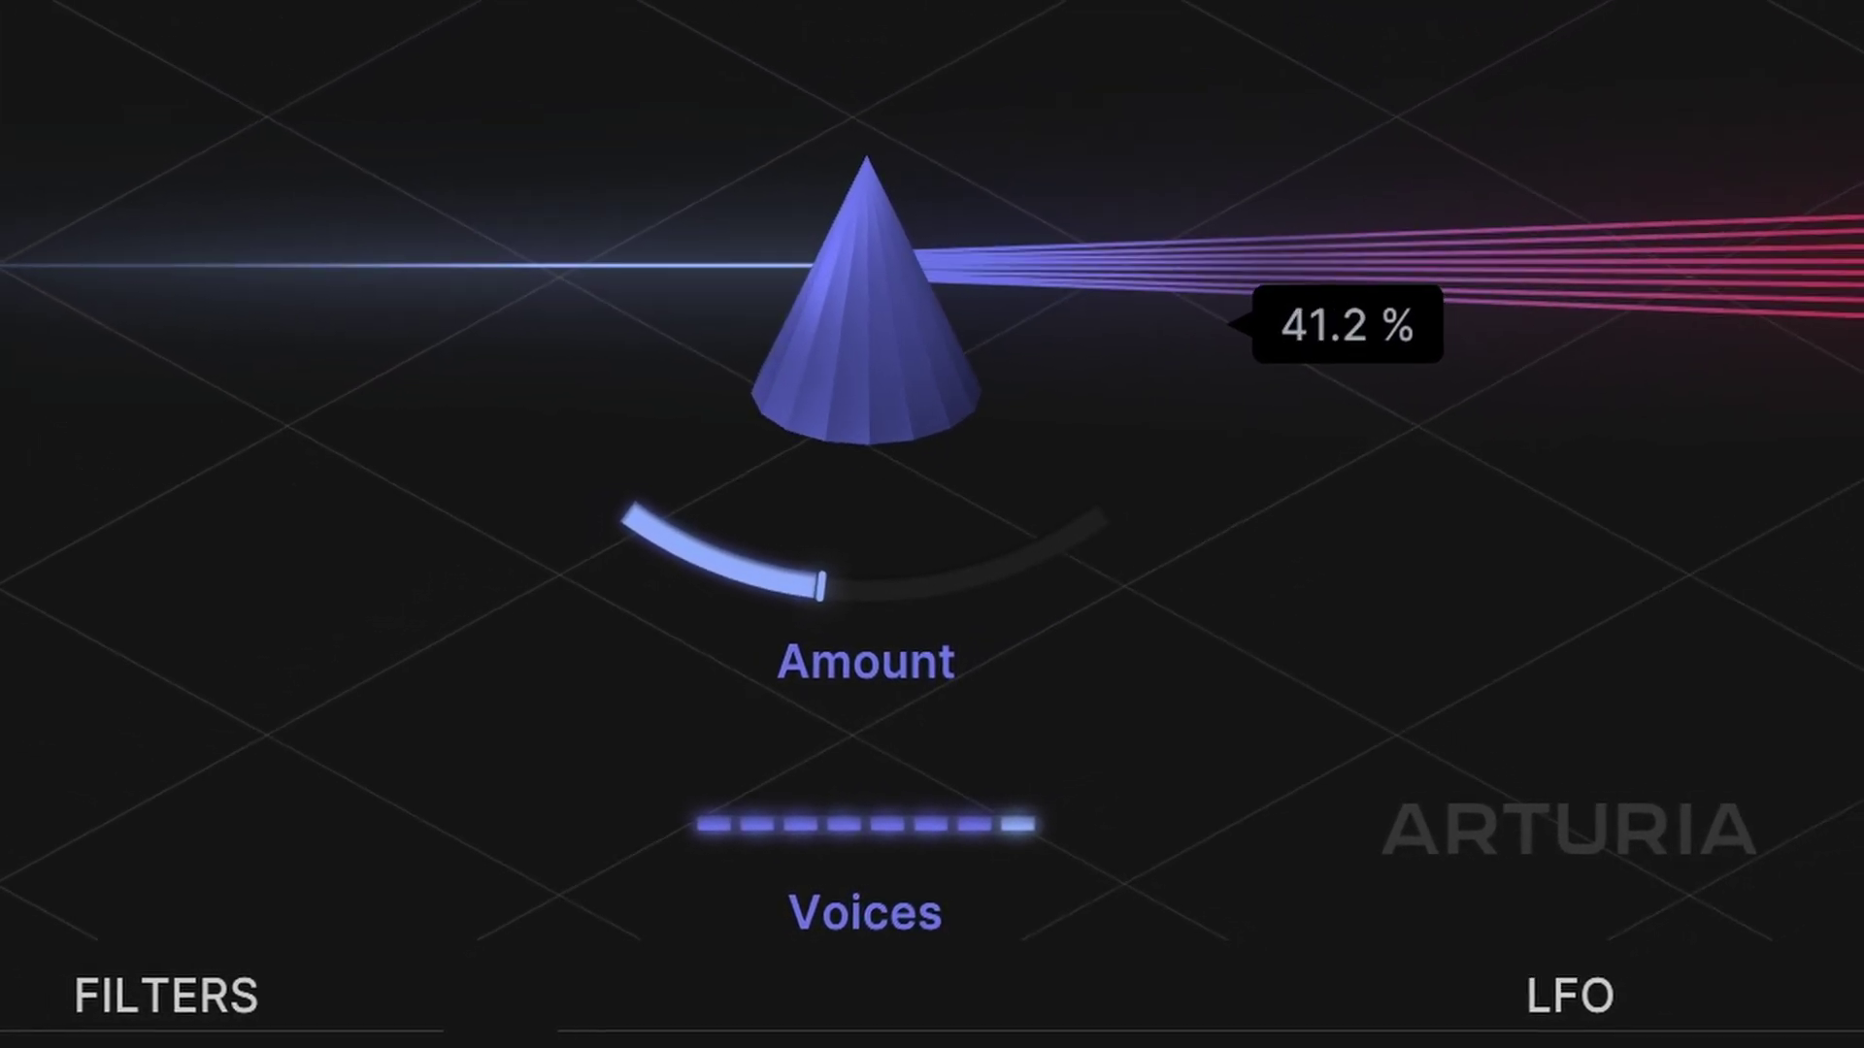
pyautogui.moveTo(864, 582); pyautogui.dragTo(864, 406)
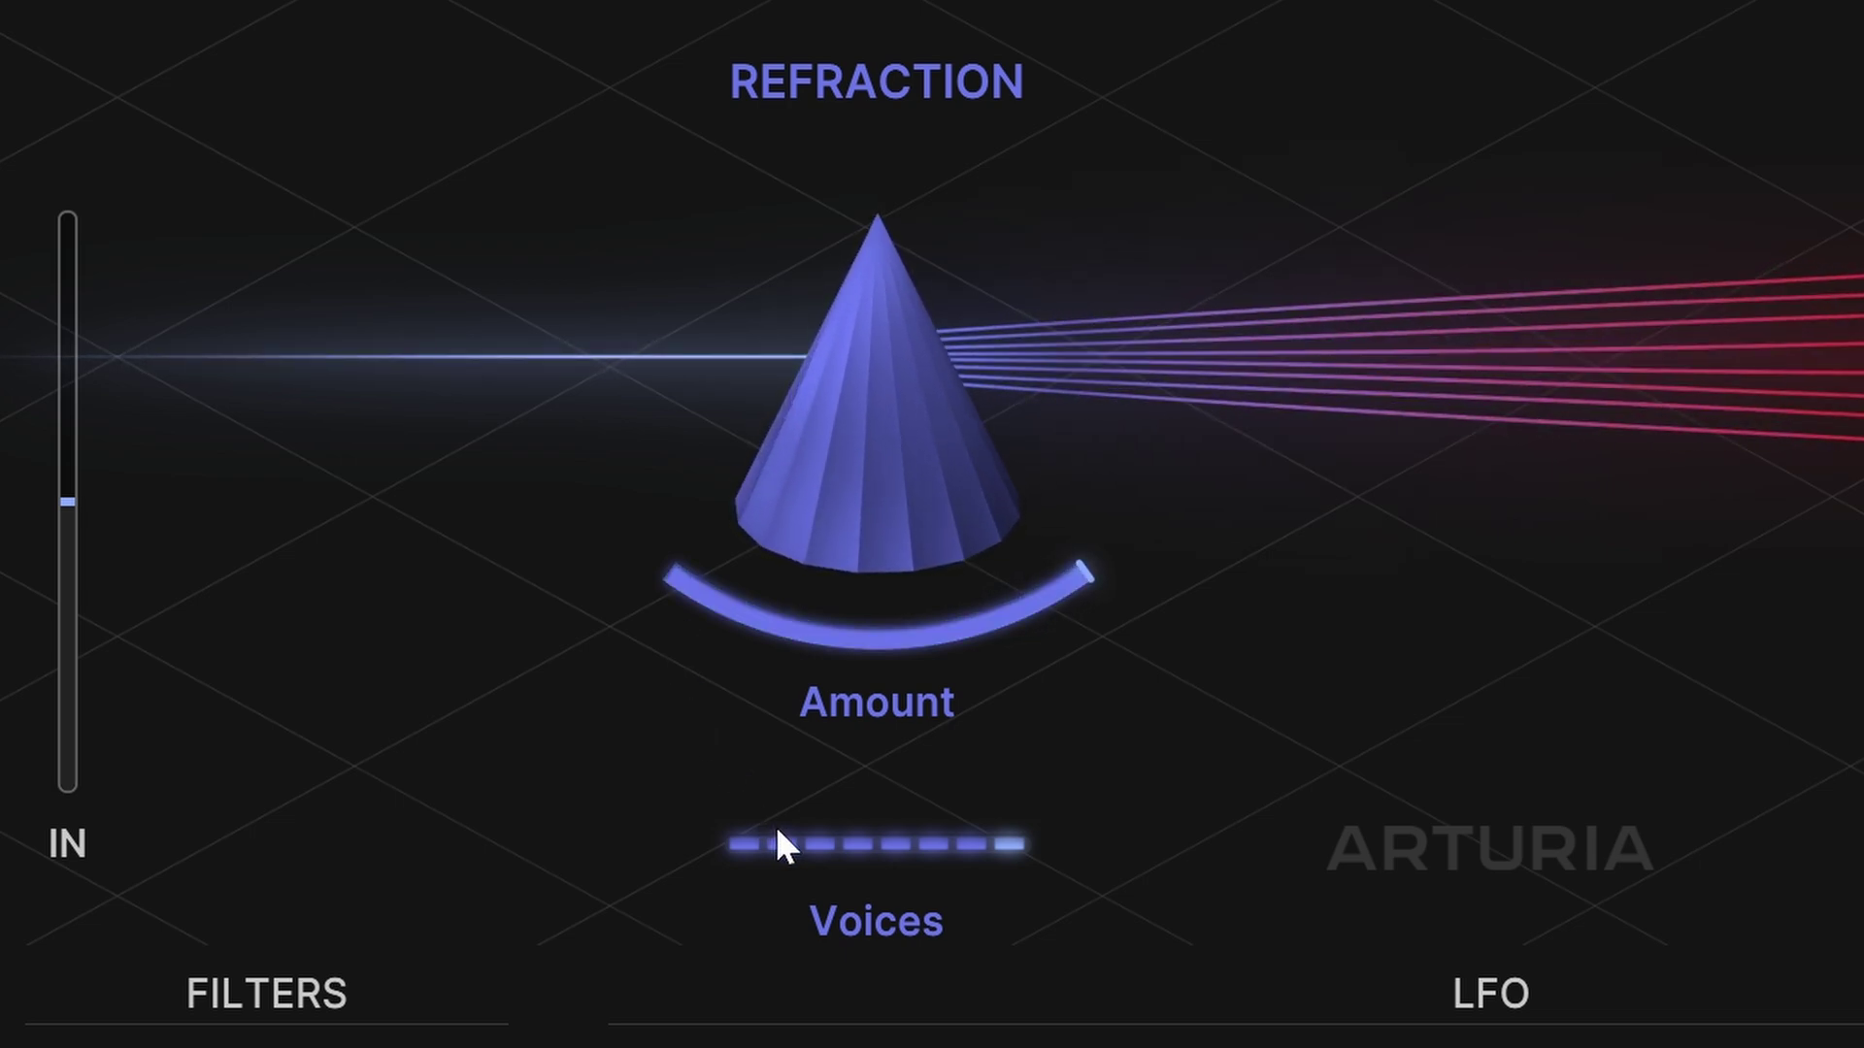
pyautogui.moveTo(1049, 672); pyautogui.dragTo(1050, 804)
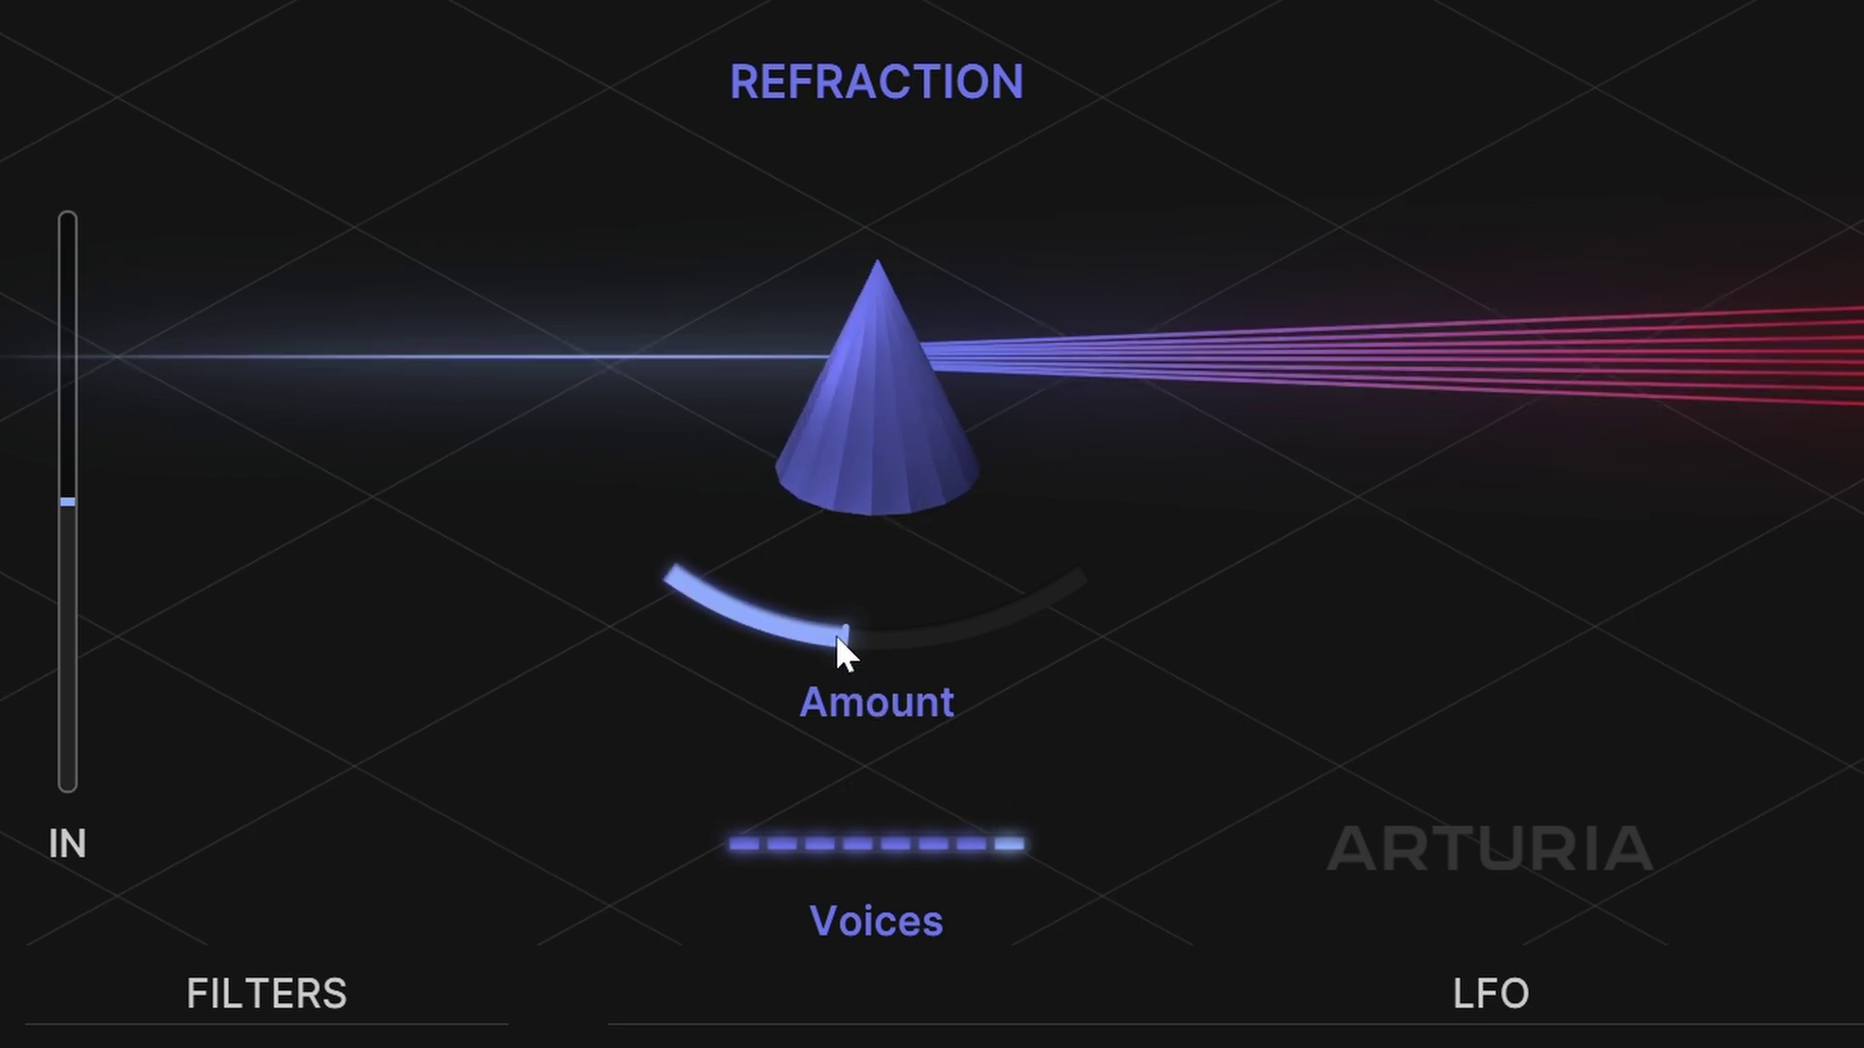
pyautogui.moveTo(877, 436)
pyautogui.mouseDown()
pyautogui.moveTo(877, 393)
pyautogui.moveTo(878, 461)
pyautogui.mouseUp()
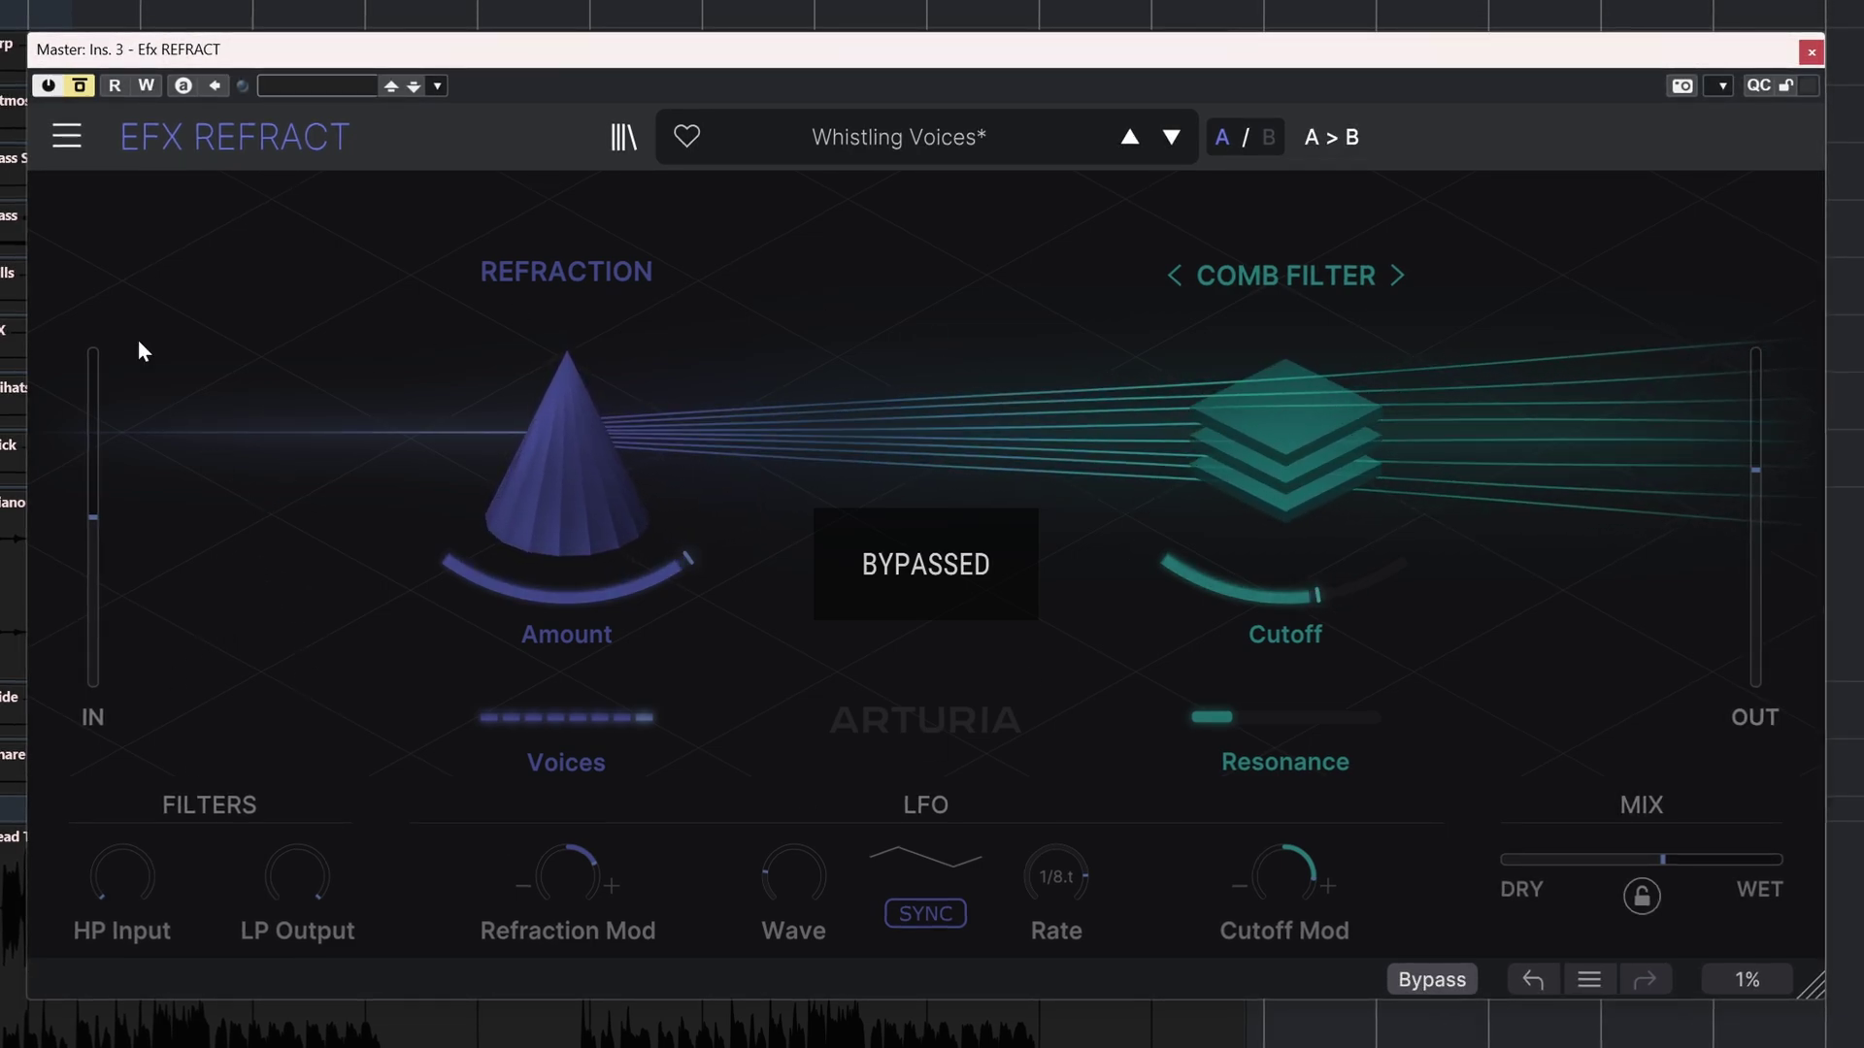
# - Re-enable the plugin and lower the LP Output filter cutoff to below 1400 Hz
pyautogui.click(81, 91)
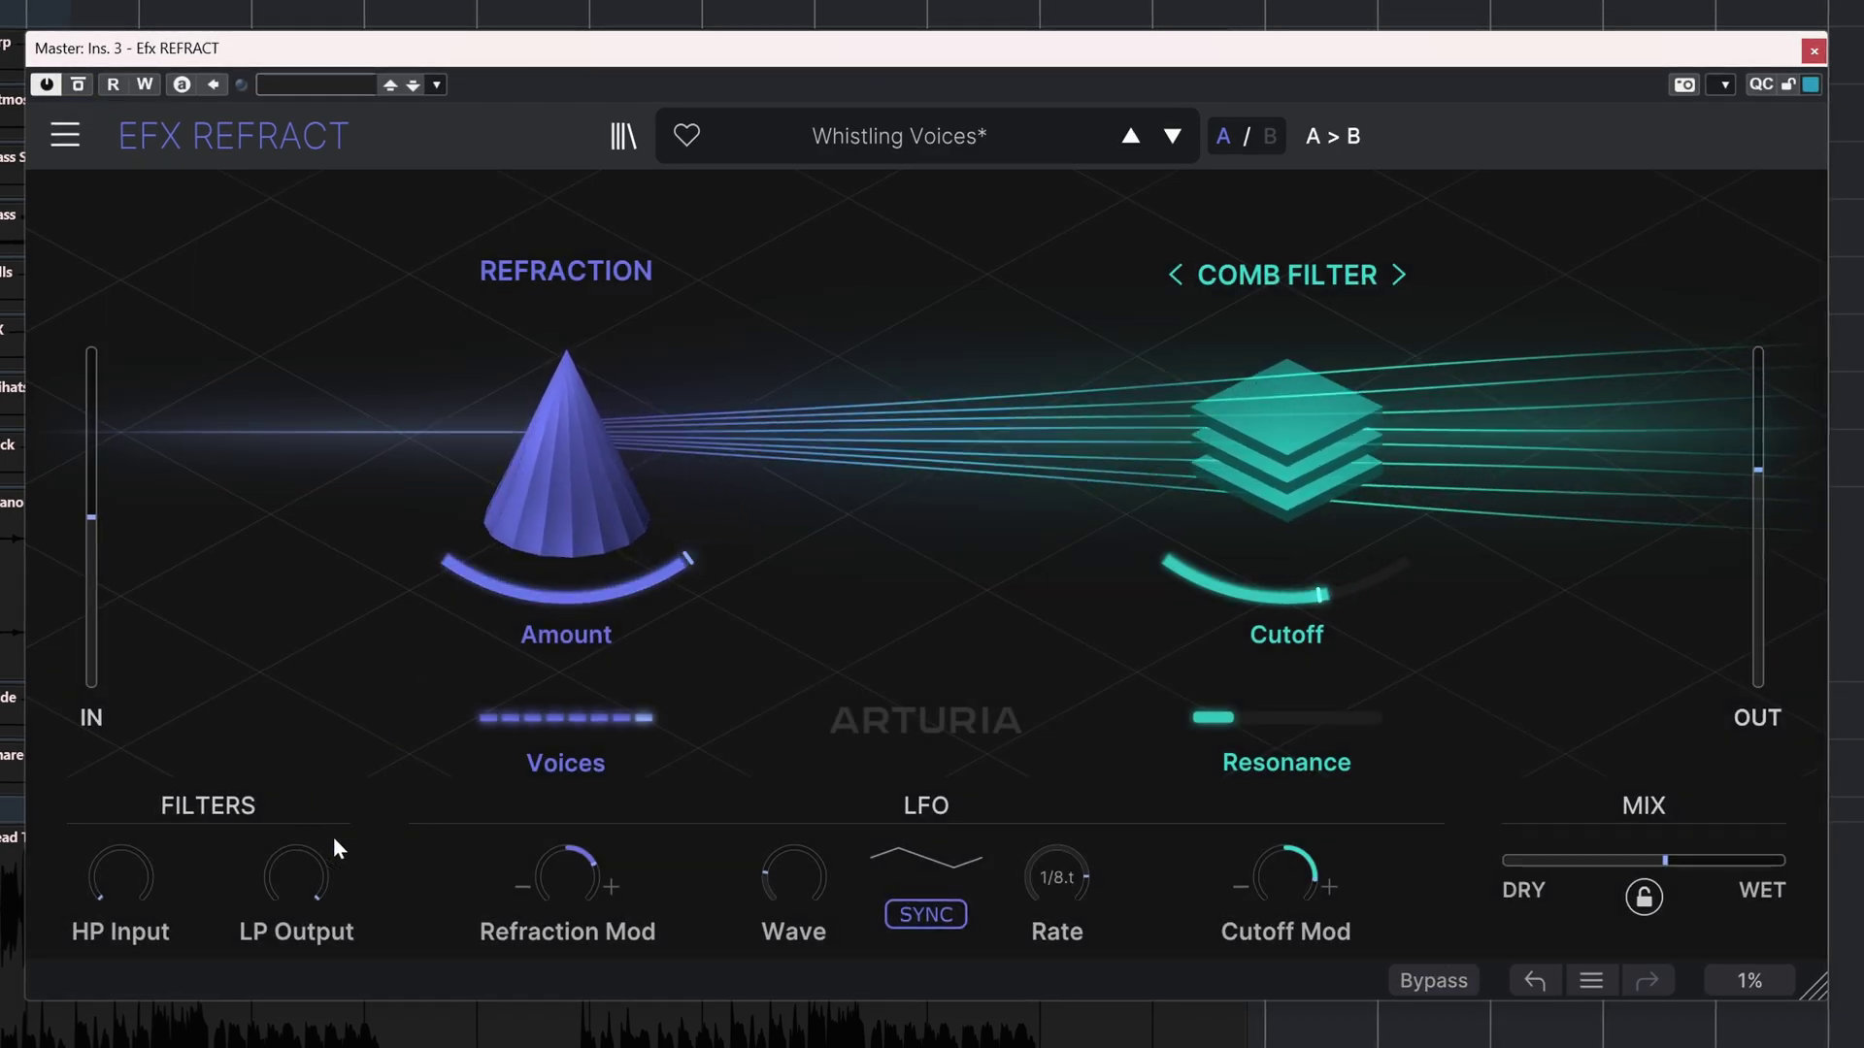
pyautogui.moveTo(297, 889); pyautogui.dragTo(297, 944)
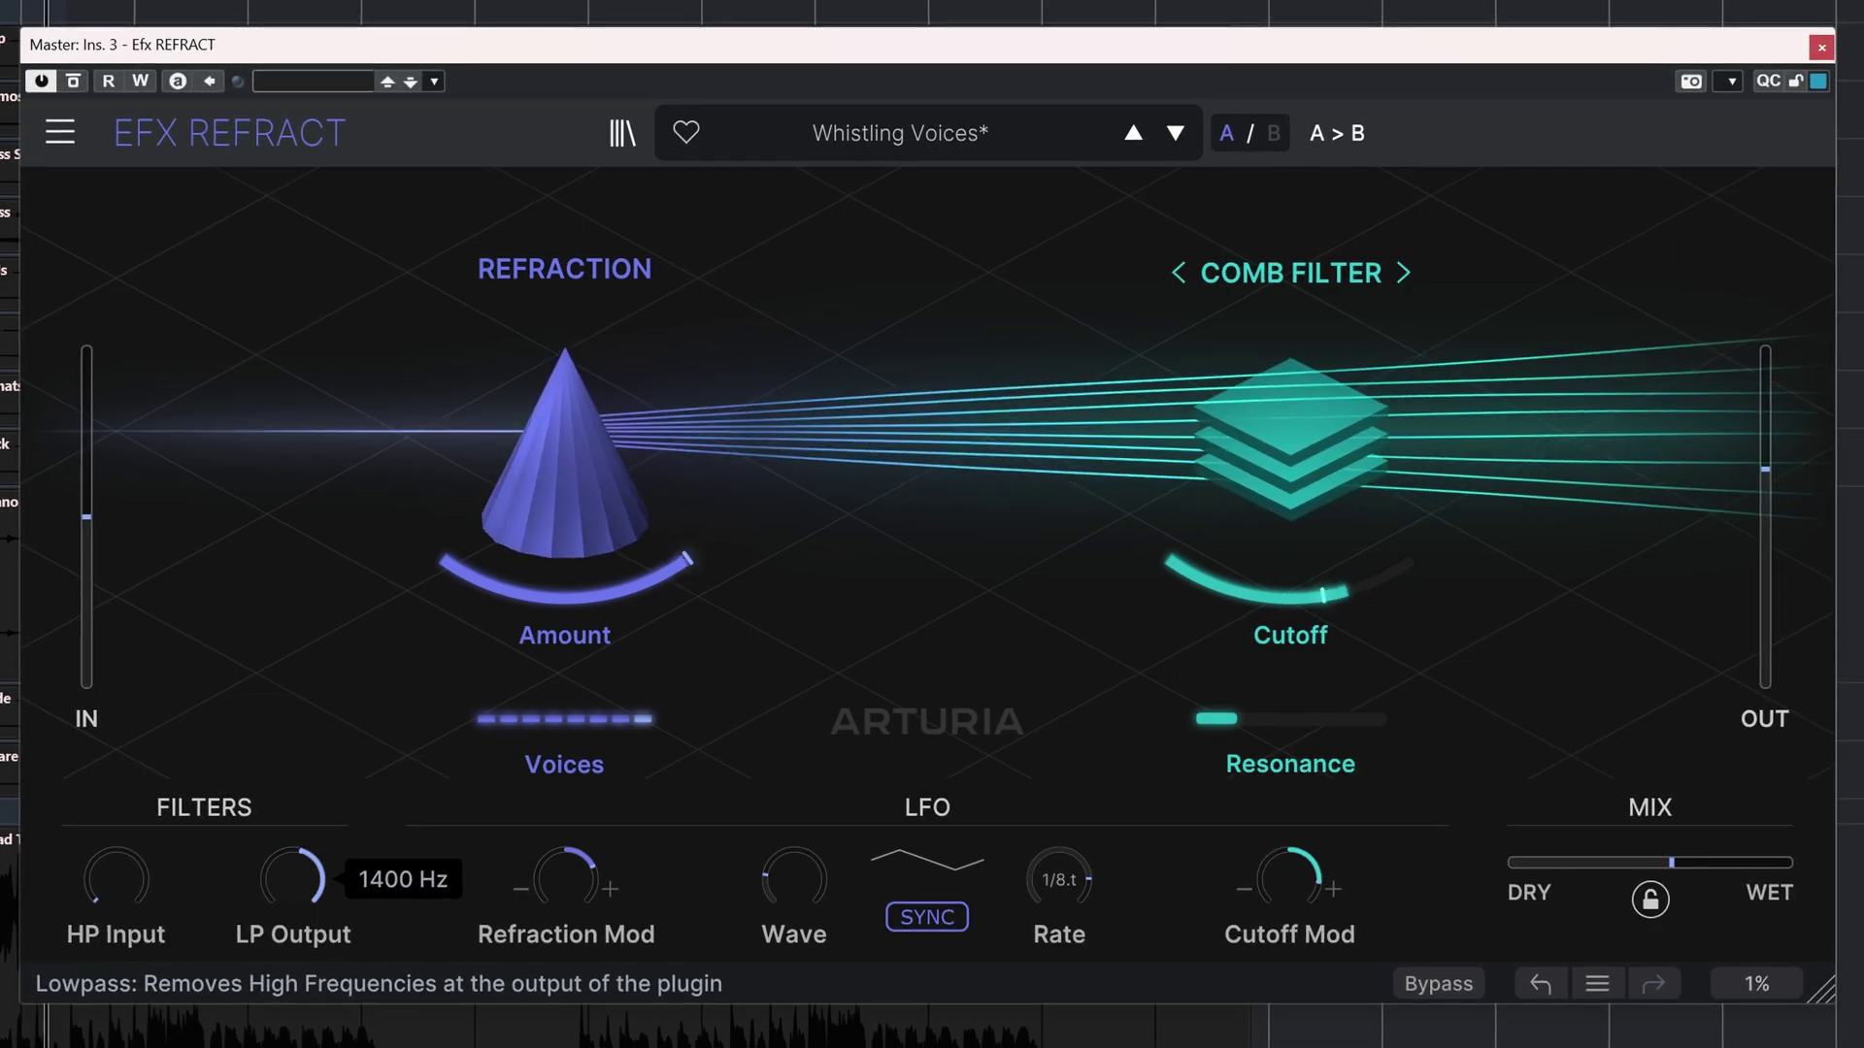
pyautogui.moveTo(295, 873); pyautogui.dragTo(295, 616)
# - Raise the HP Input filter to about 633 Hz, then ease it back to below 545 Hz
pyautogui.moveTo(108, 893); pyautogui.dragTo(109, 878)
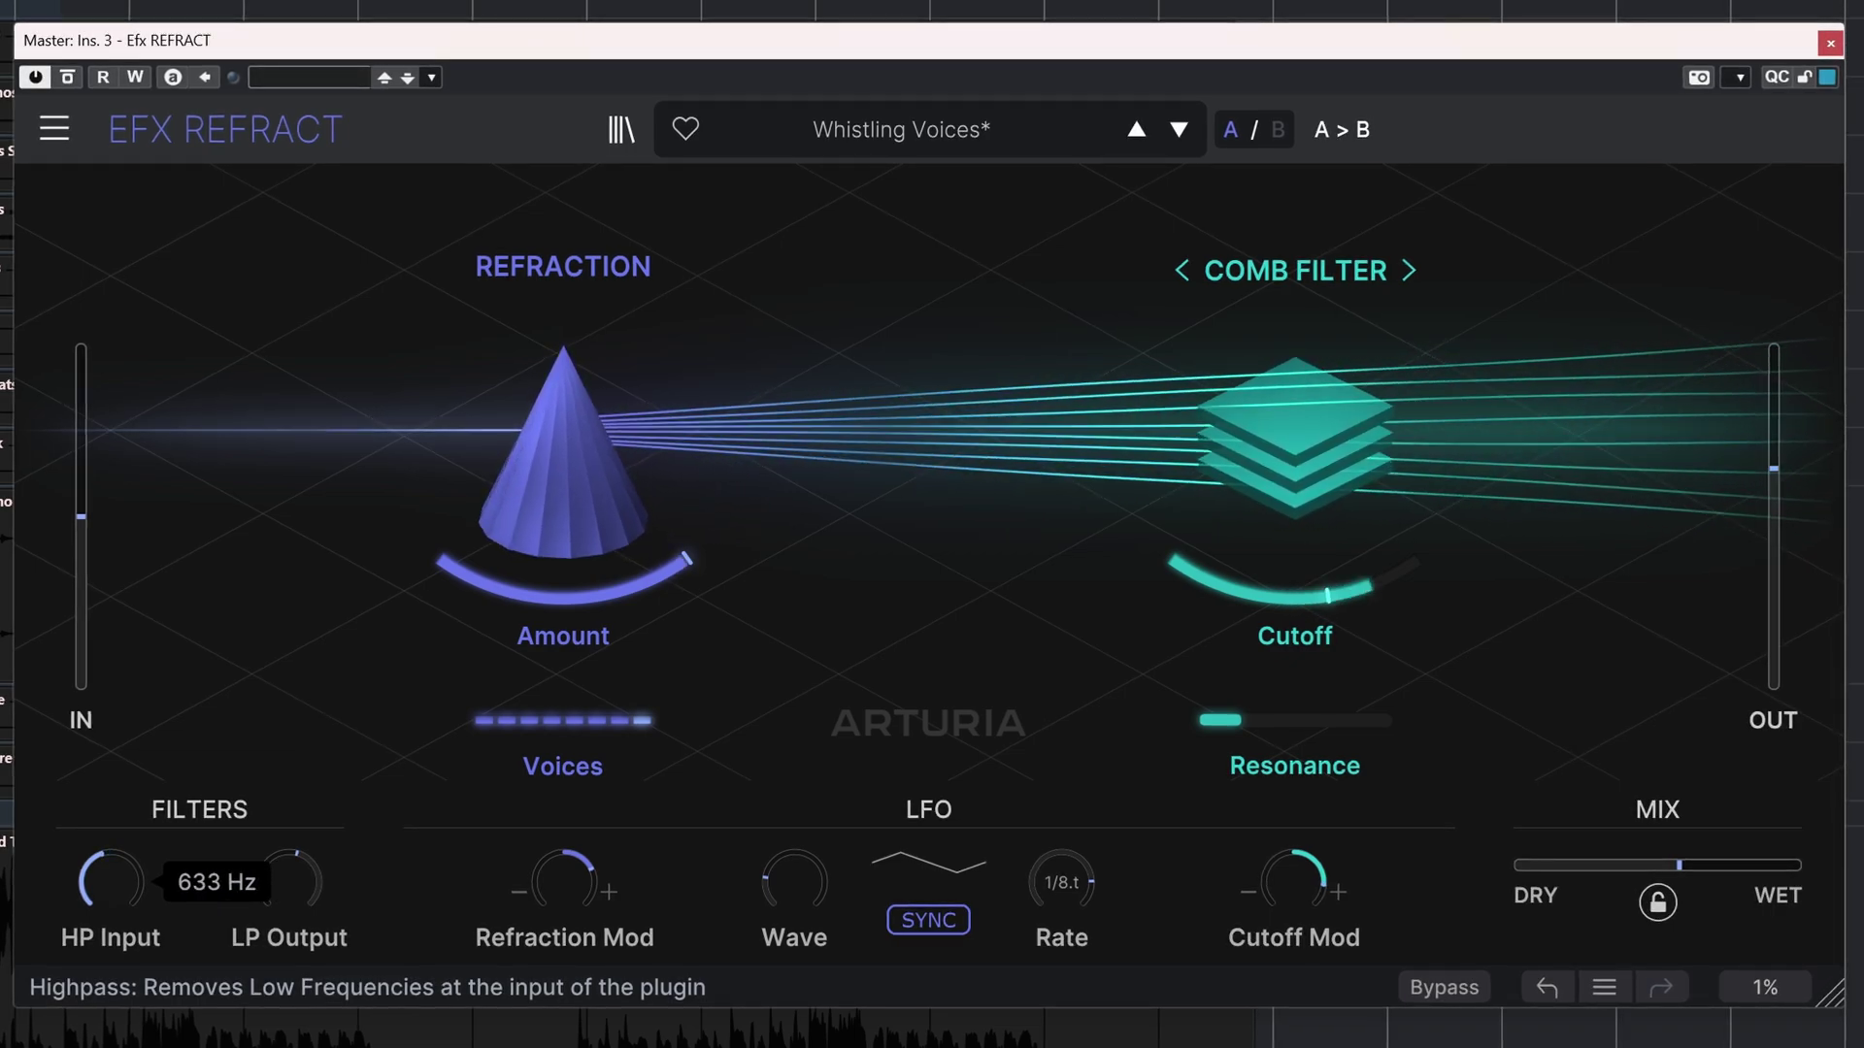
pyautogui.moveTo(111, 881); pyautogui.dragTo(111, 885)
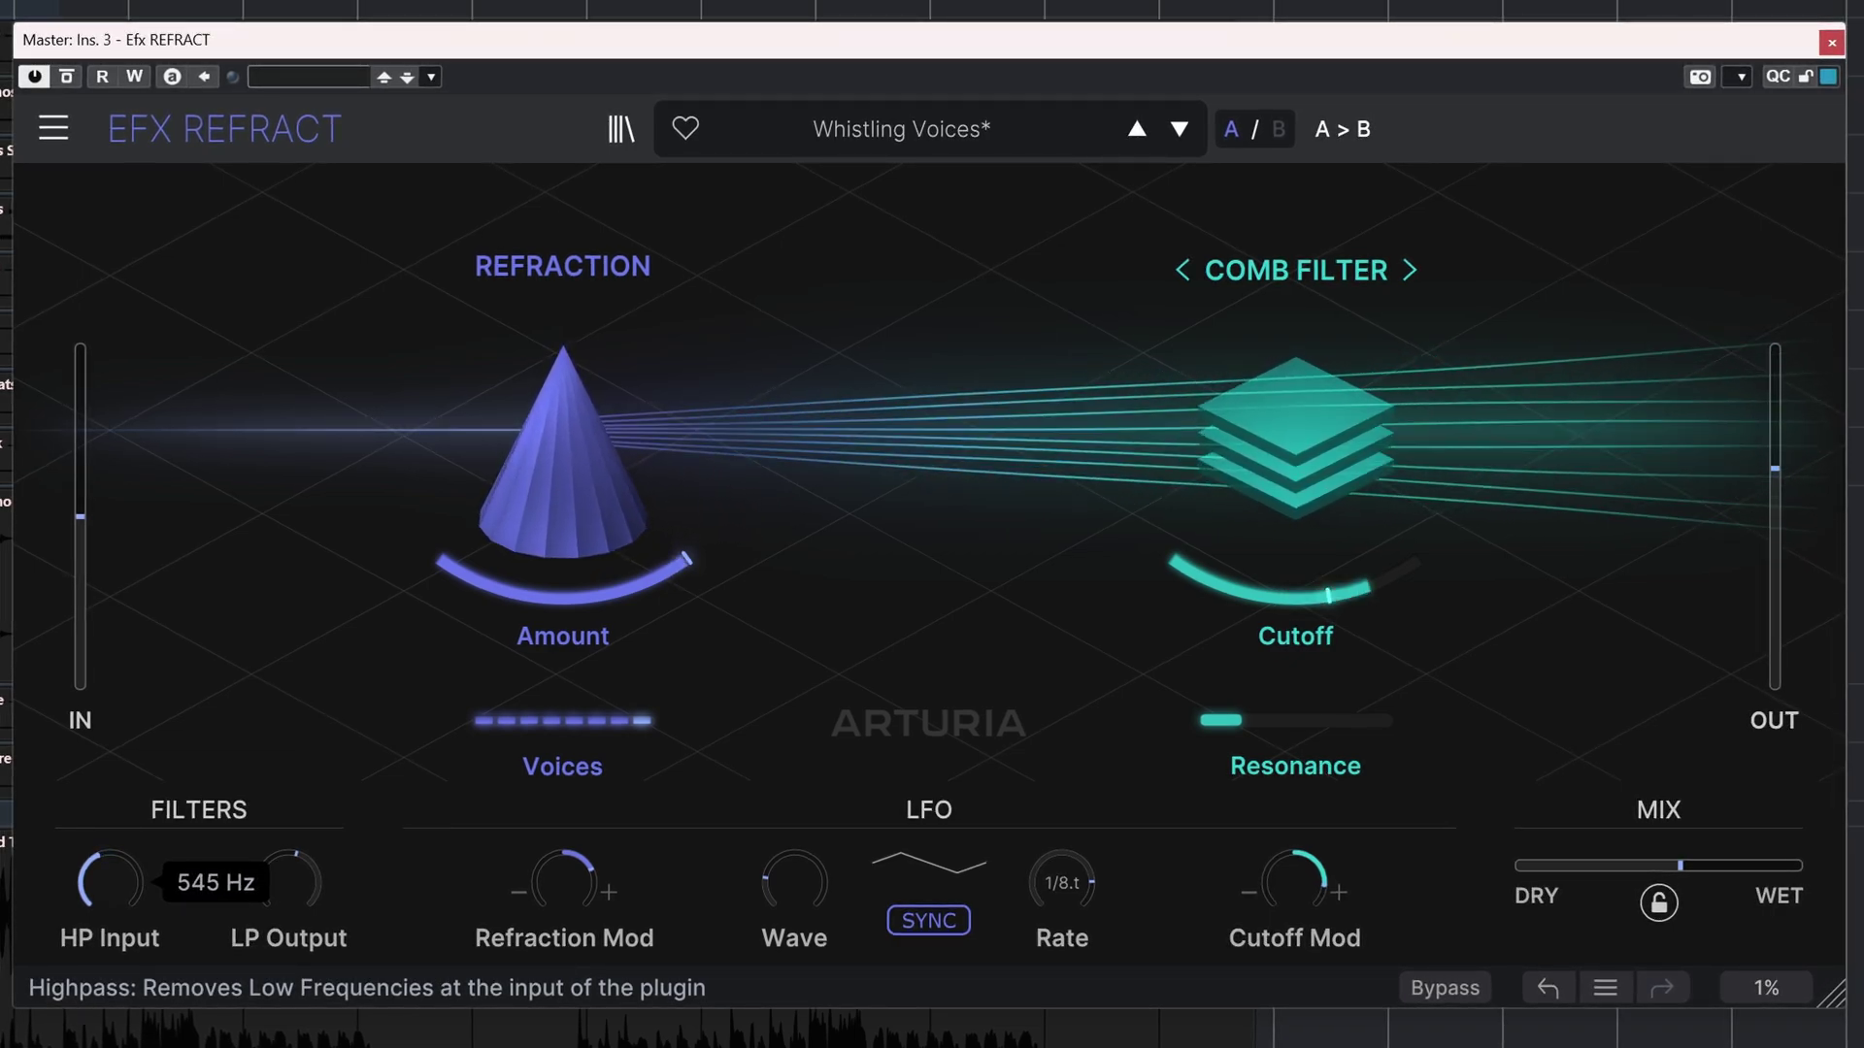
pyautogui.moveTo(110, 889); pyautogui.dragTo(110, 891)
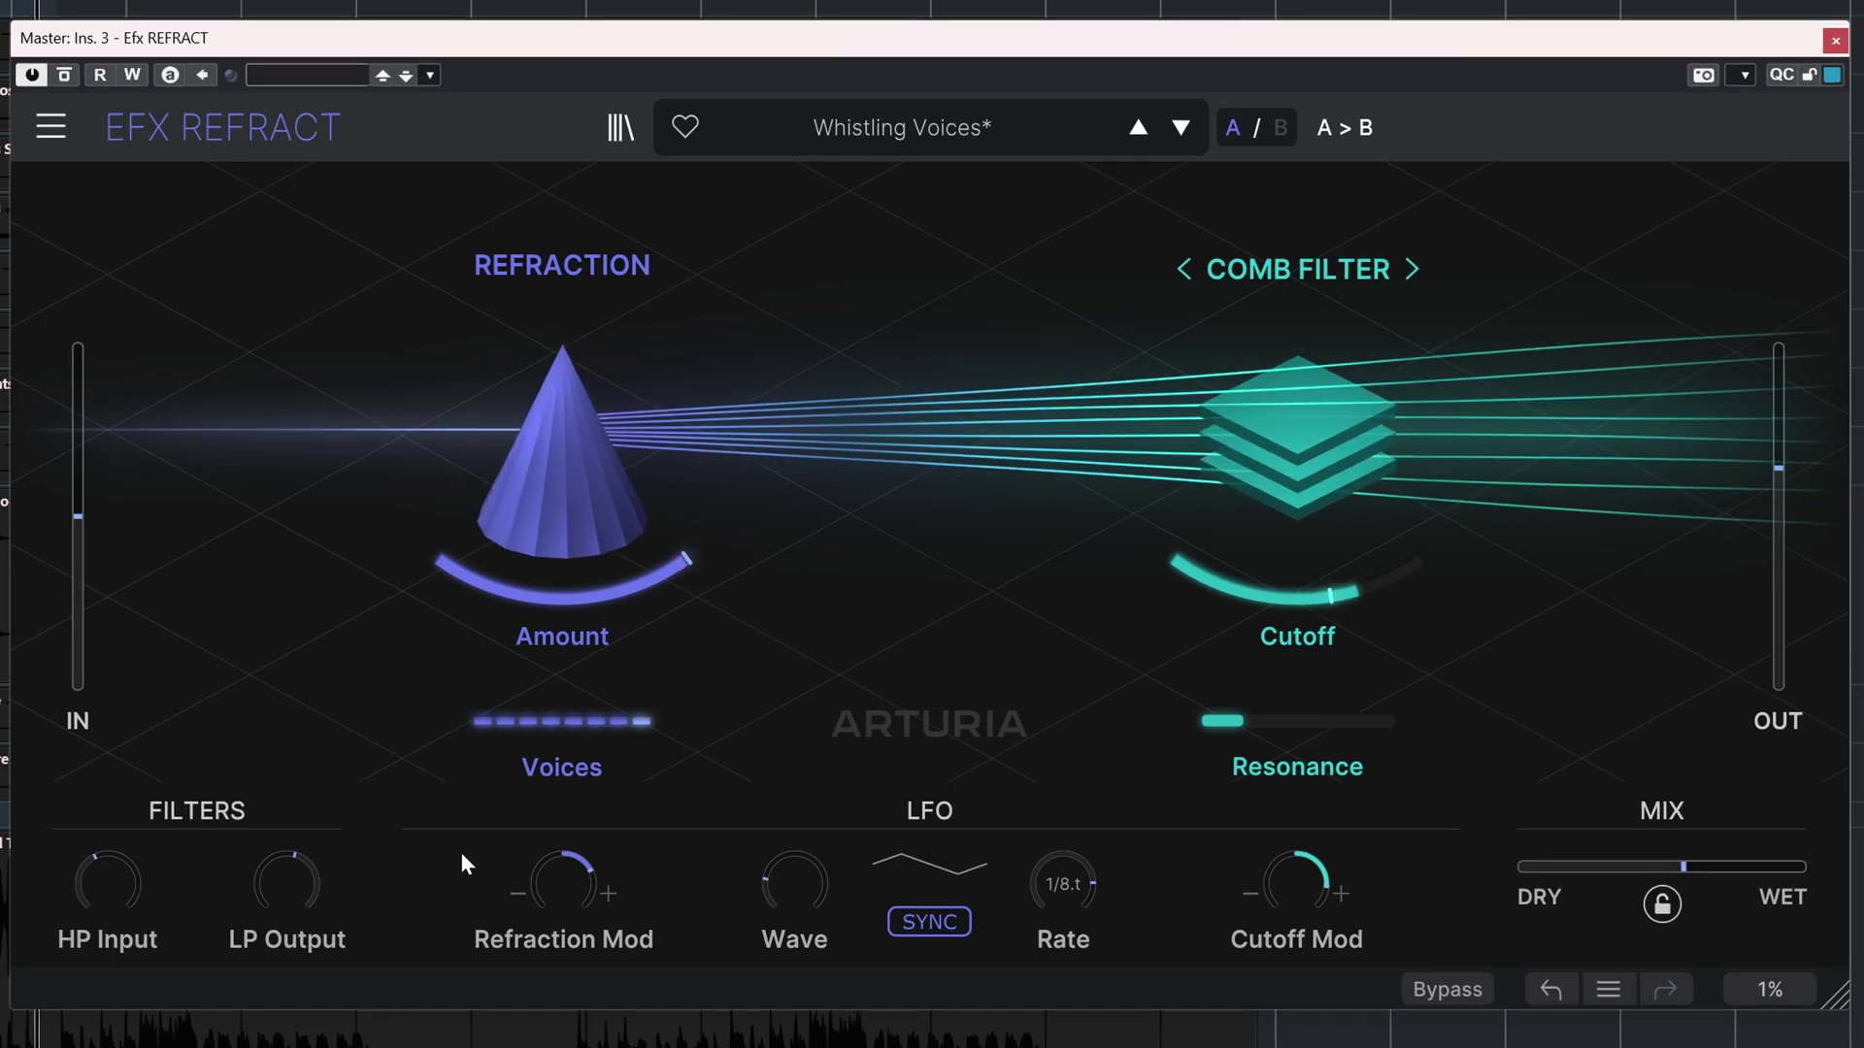
# - Bypass the plugin and re-enable it to compare the filtered sound with the dry signal
pyautogui.click(61, 76)
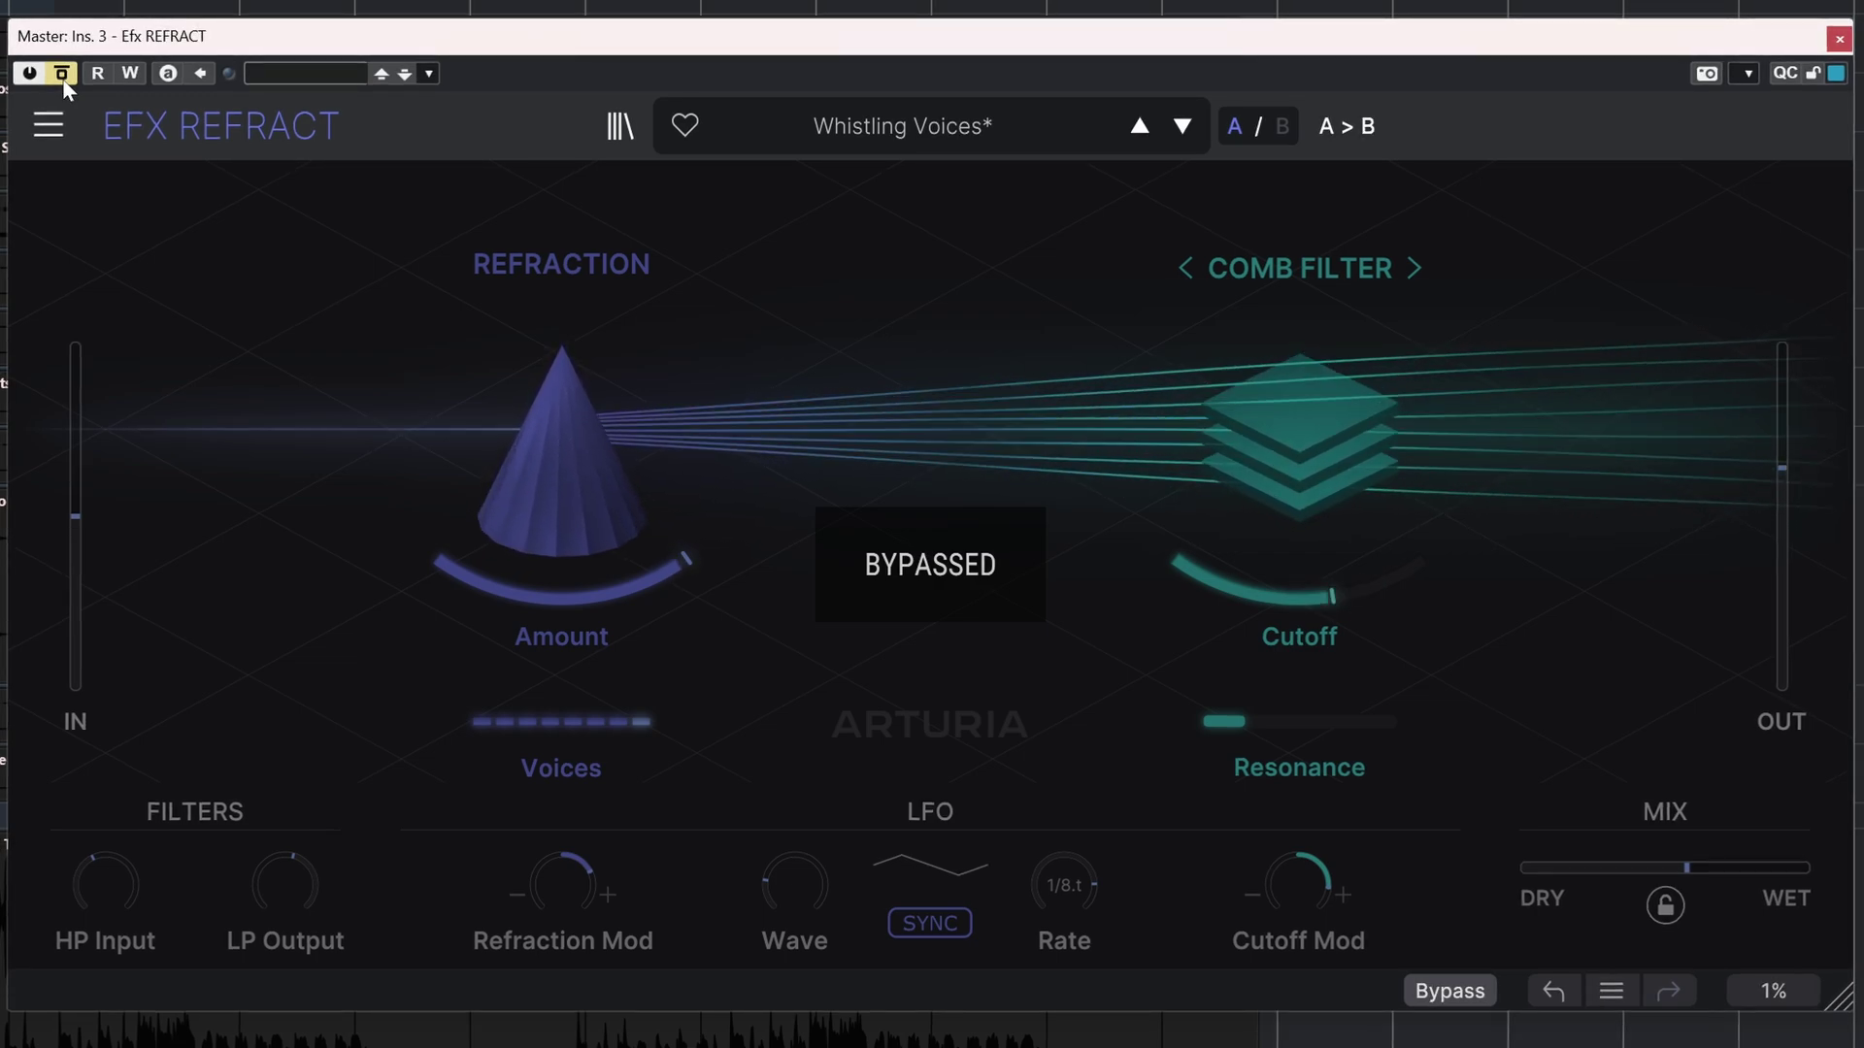
pyautogui.click(62, 77)
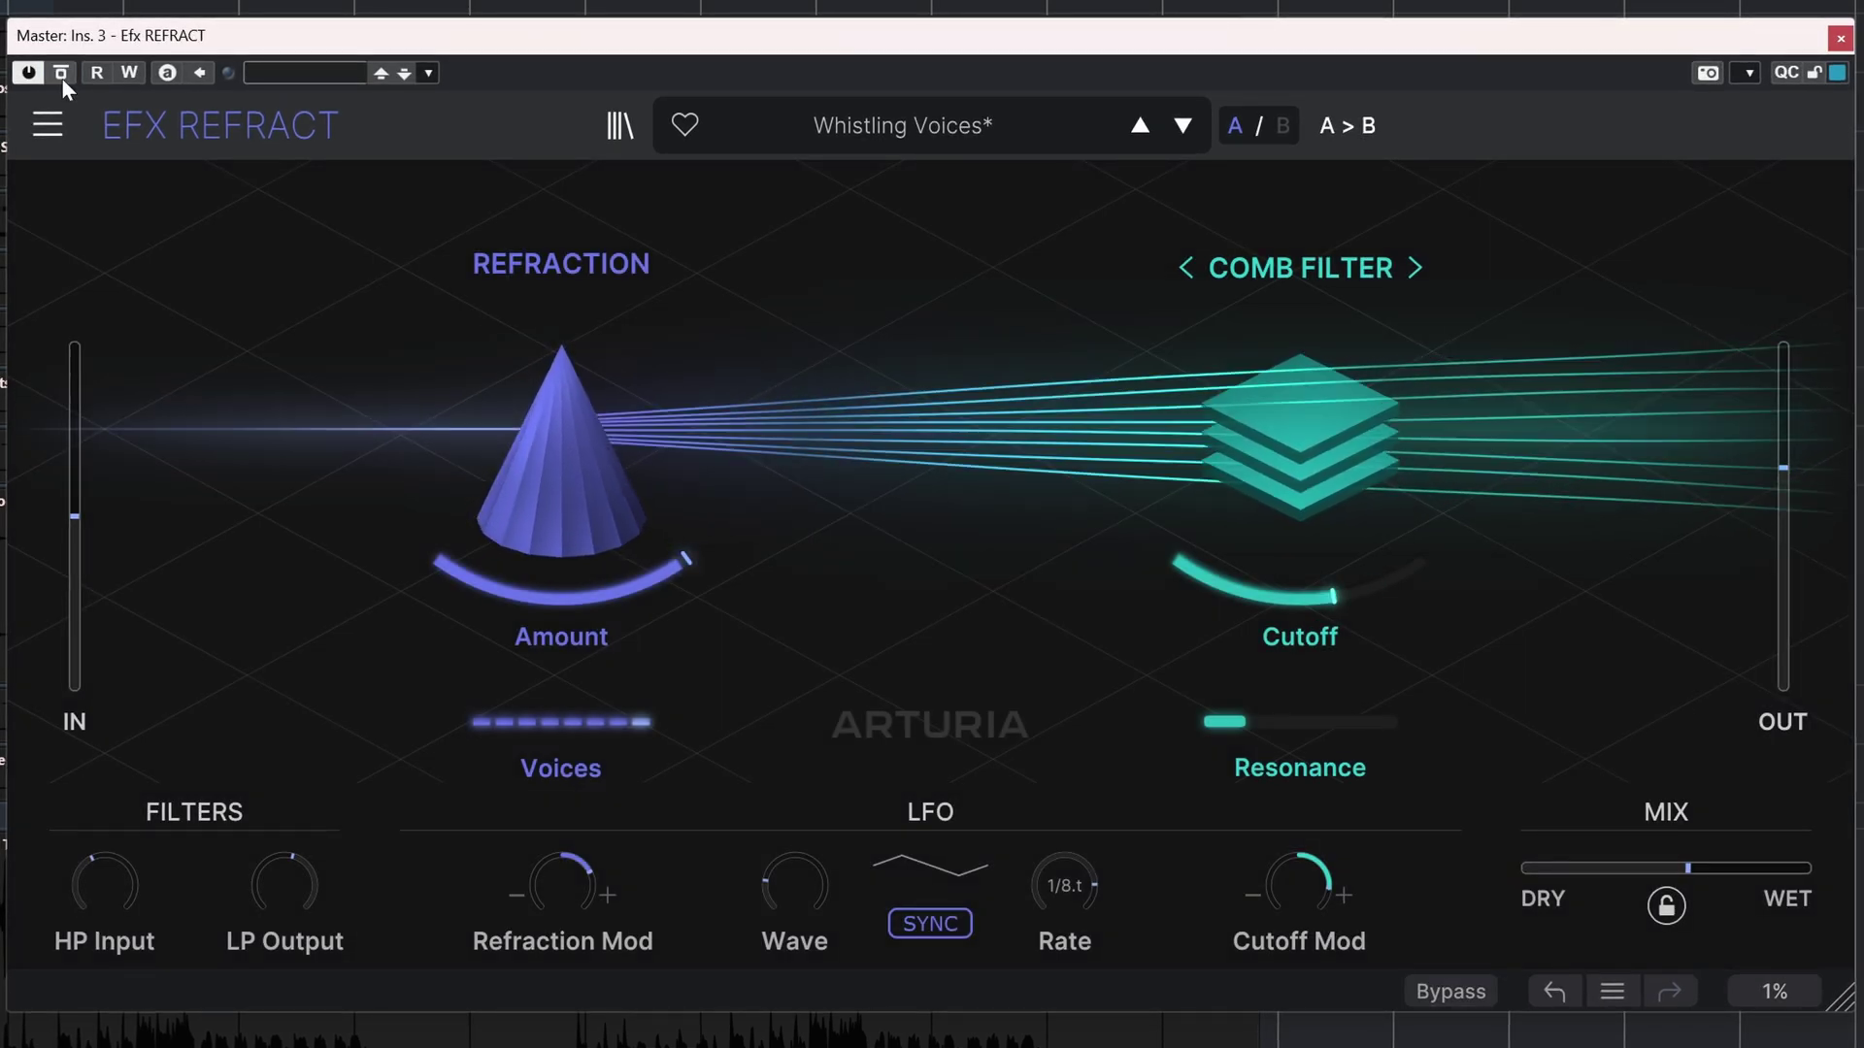
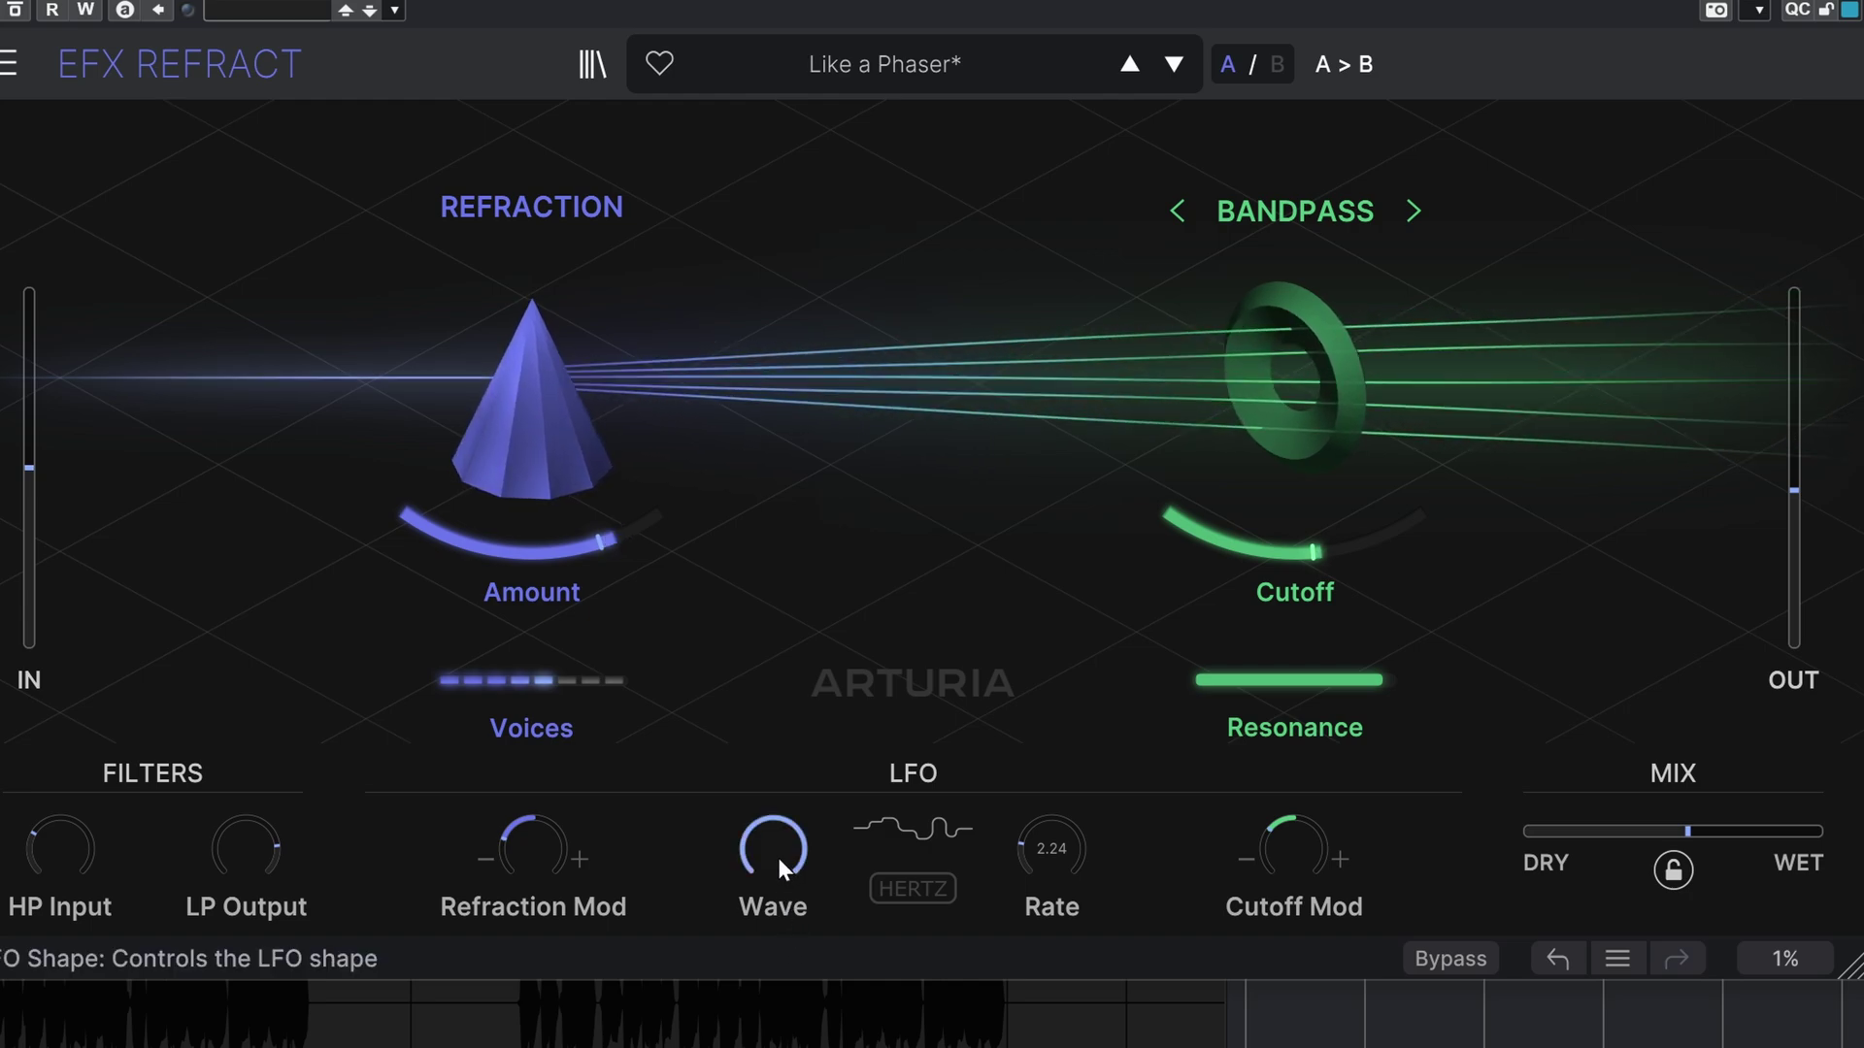
# - Turn the LFO Wave down to a sine shape and bring Refraction Mod close to zero, about -1.20 %
pyautogui.moveTo(778, 856)
pyautogui.moveTo(776, 853); pyautogui.dragTo(777, 866)
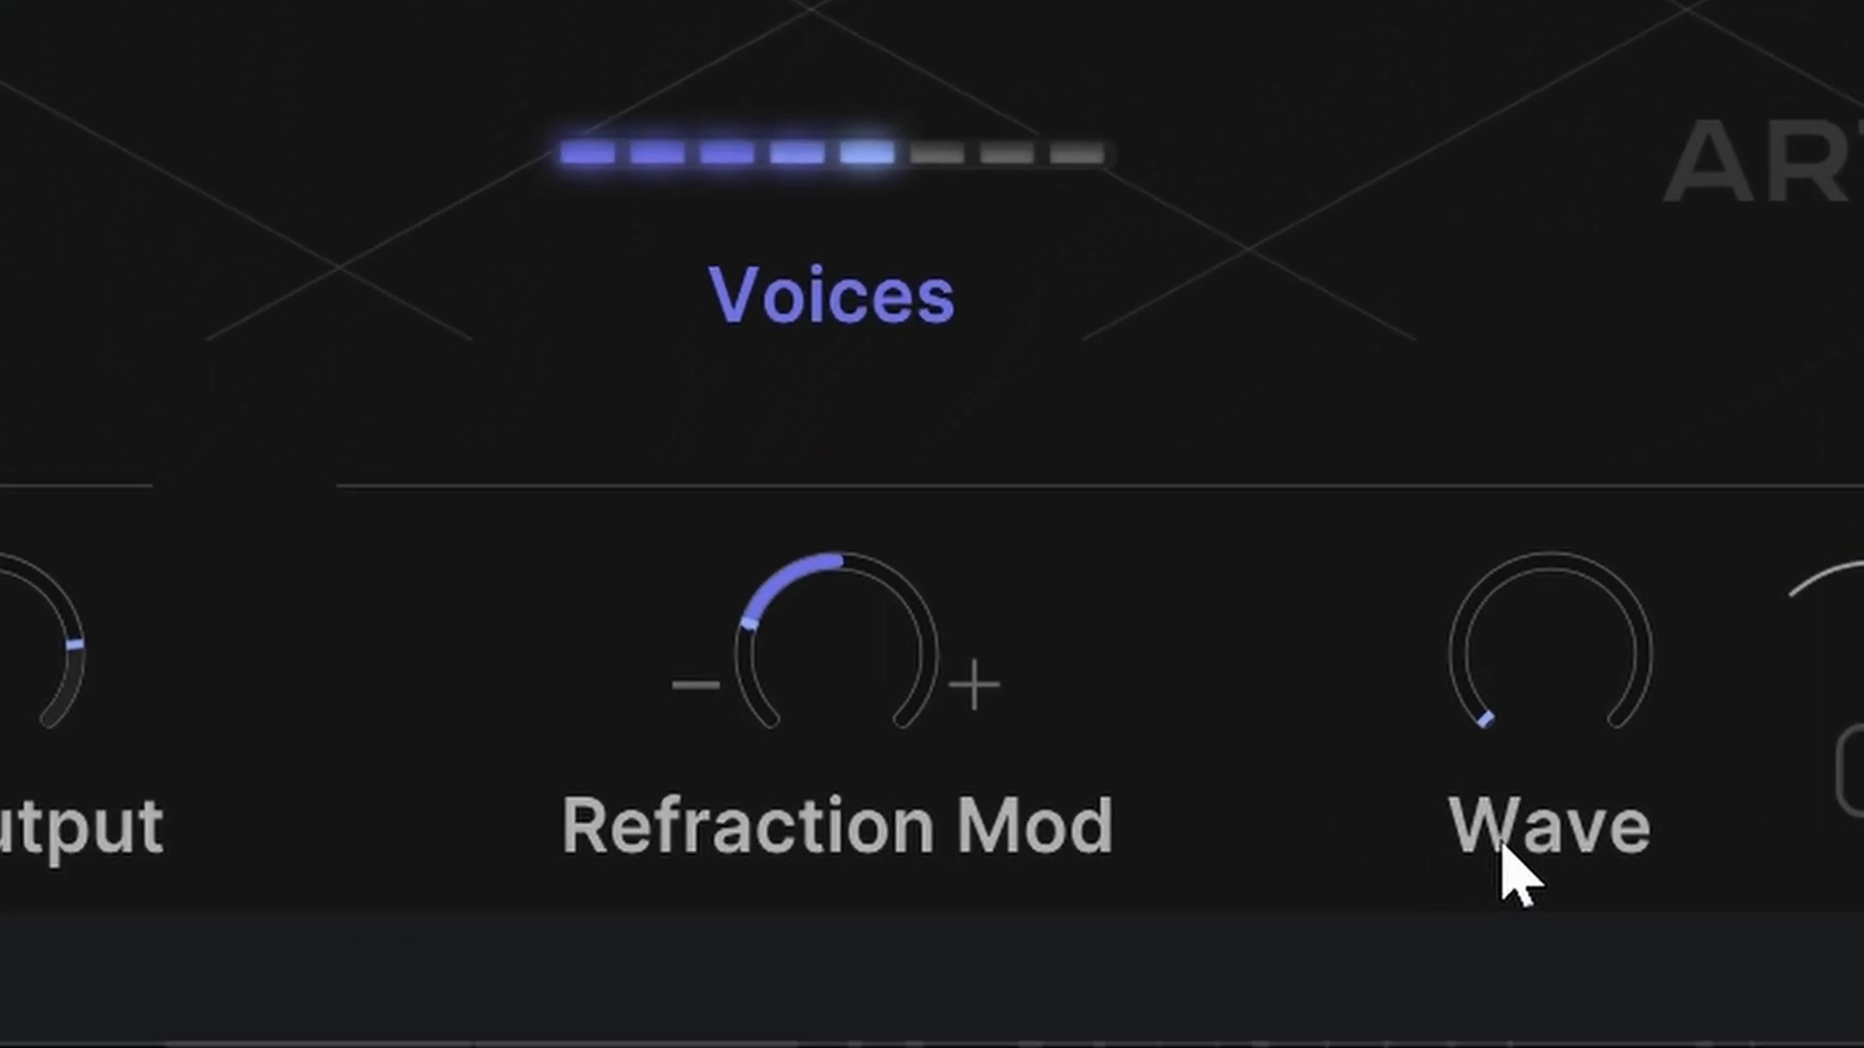
pyautogui.moveTo(874, 632)
pyautogui.mouseDown()
pyautogui.moveTo(874, 594)
pyautogui.moveTo(843, 682)
pyautogui.moveTo(873, 604)
pyautogui.mouseUp()
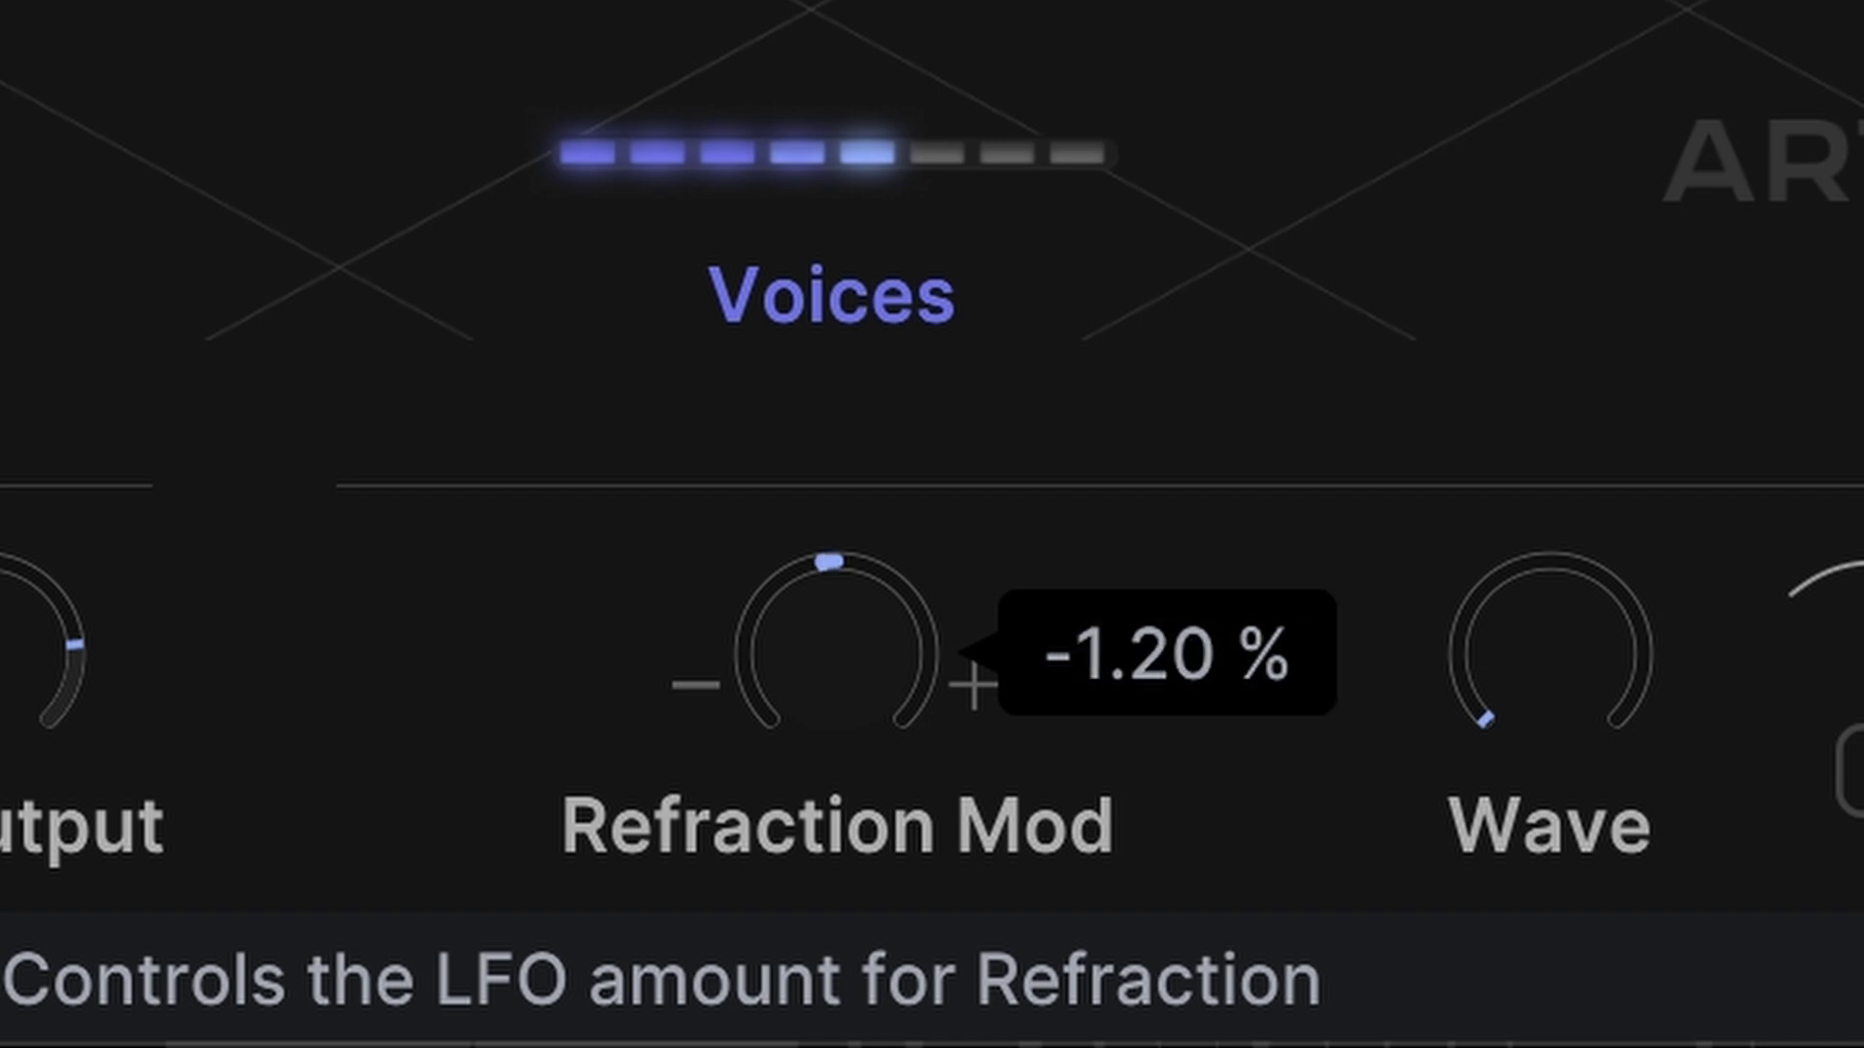
# - Raise Cutoff Mod to about 33.1 %, ease it back to a small positive amount, and set the LFO Rate to 3.40 Hz
pyautogui.moveTo(1593, 654); pyautogui.dragTo(1593, 597)
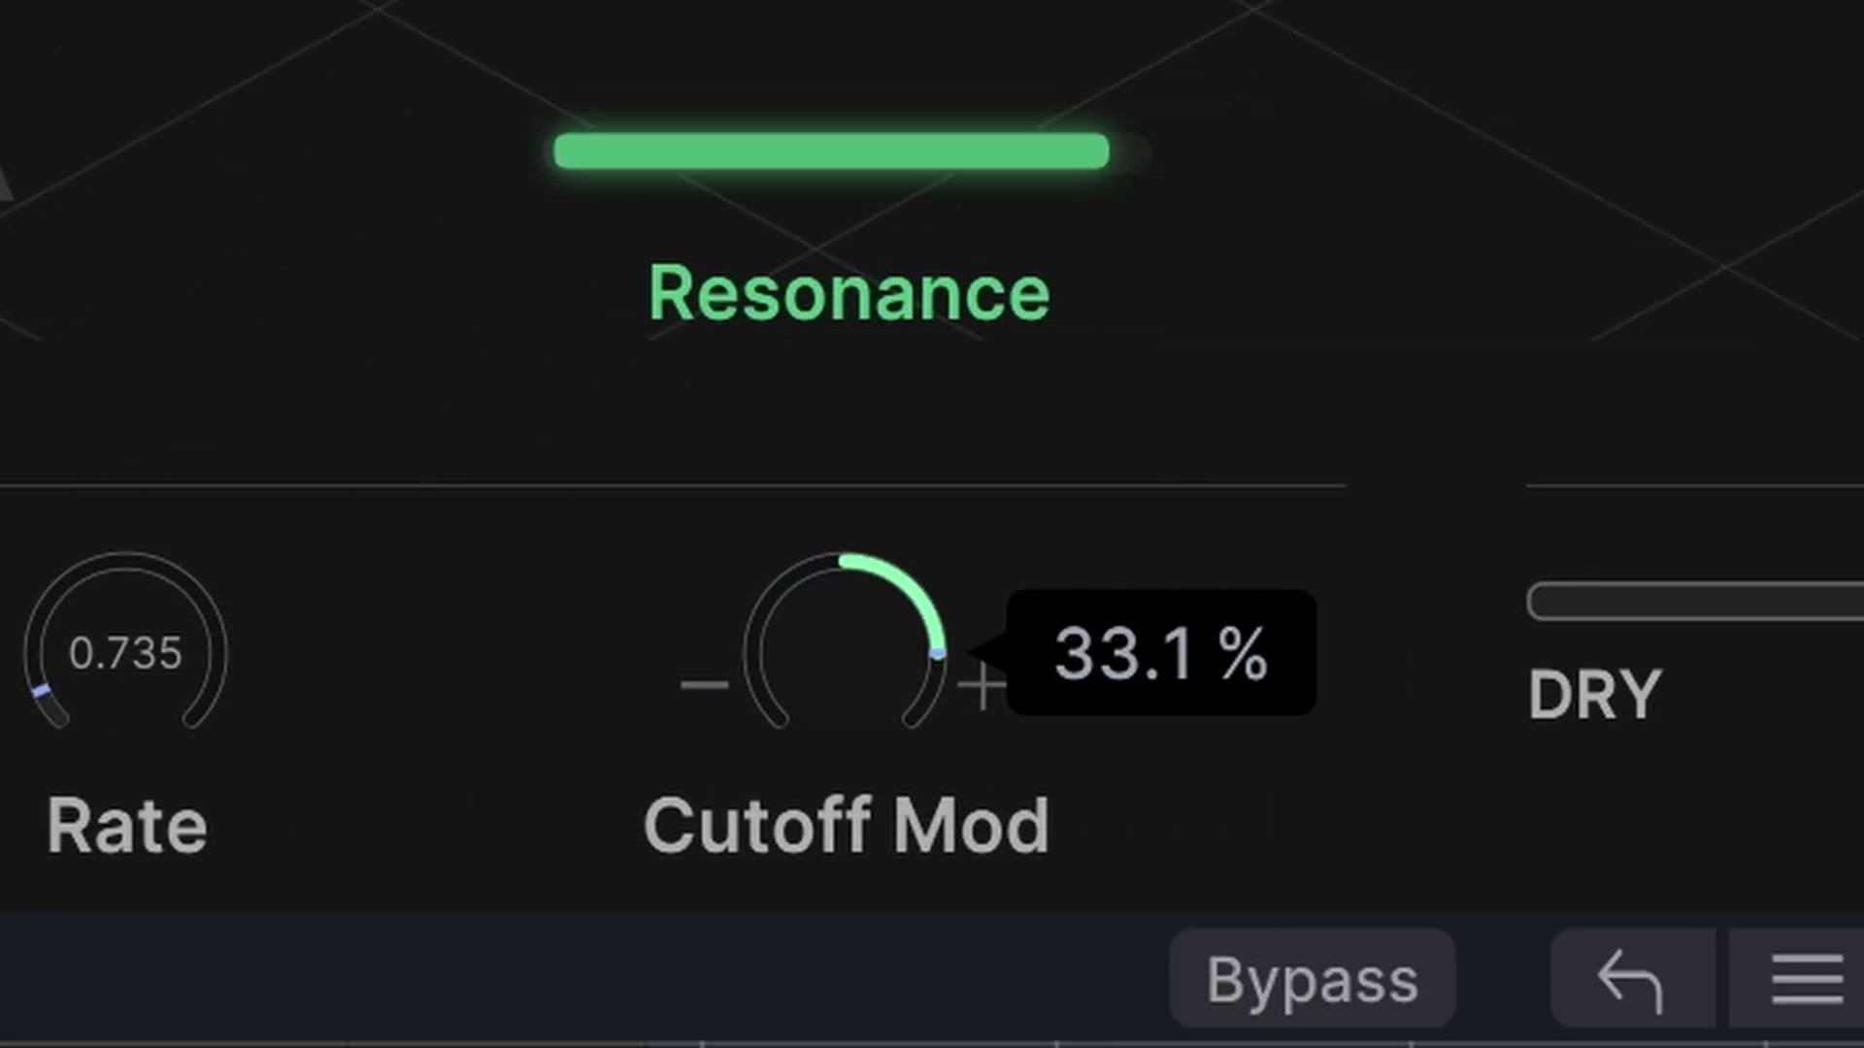
pyautogui.moveTo(845, 635); pyautogui.dragTo(844, 685)
pyautogui.moveTo(121, 701); pyautogui.dragTo(121, 641)
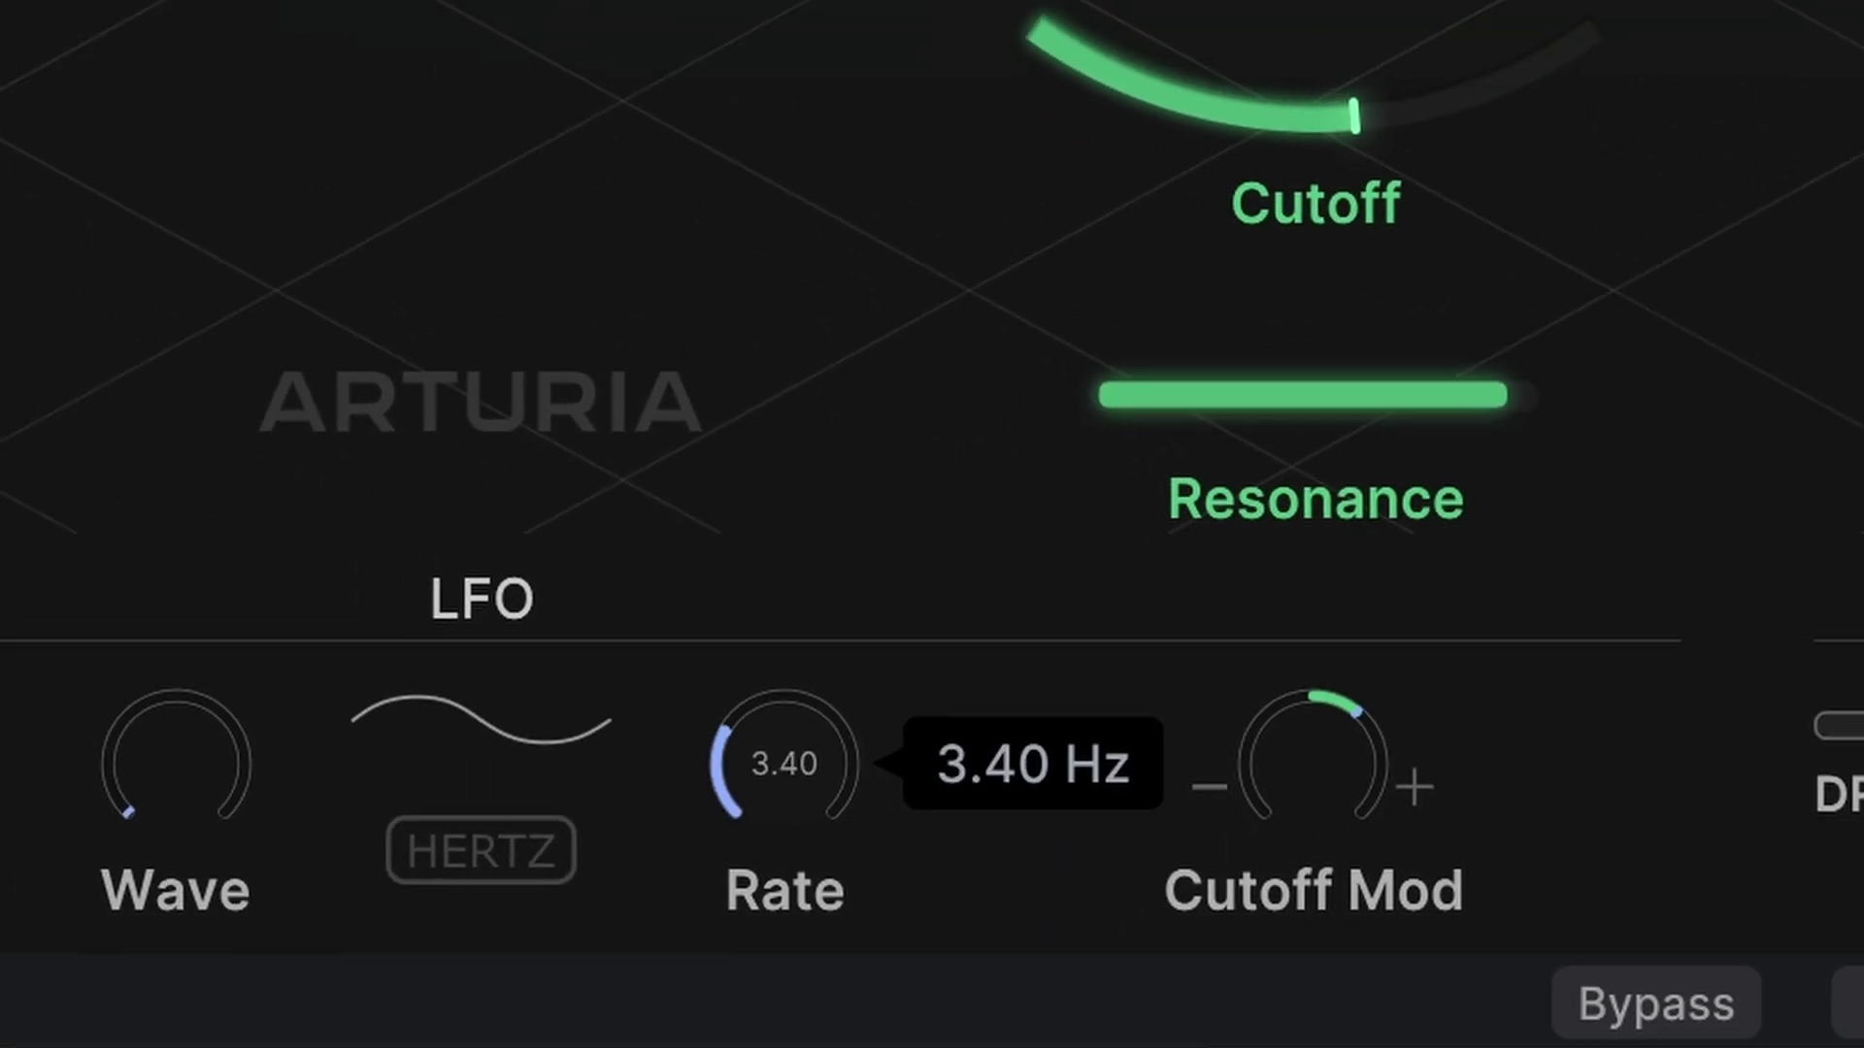
# - Slow the LFO Rate to about 1.90 Hz and sweep Refraction Mod from near zero to about -25.4 %
pyautogui.moveTo(341, 796); pyautogui.dragTo(342, 800)
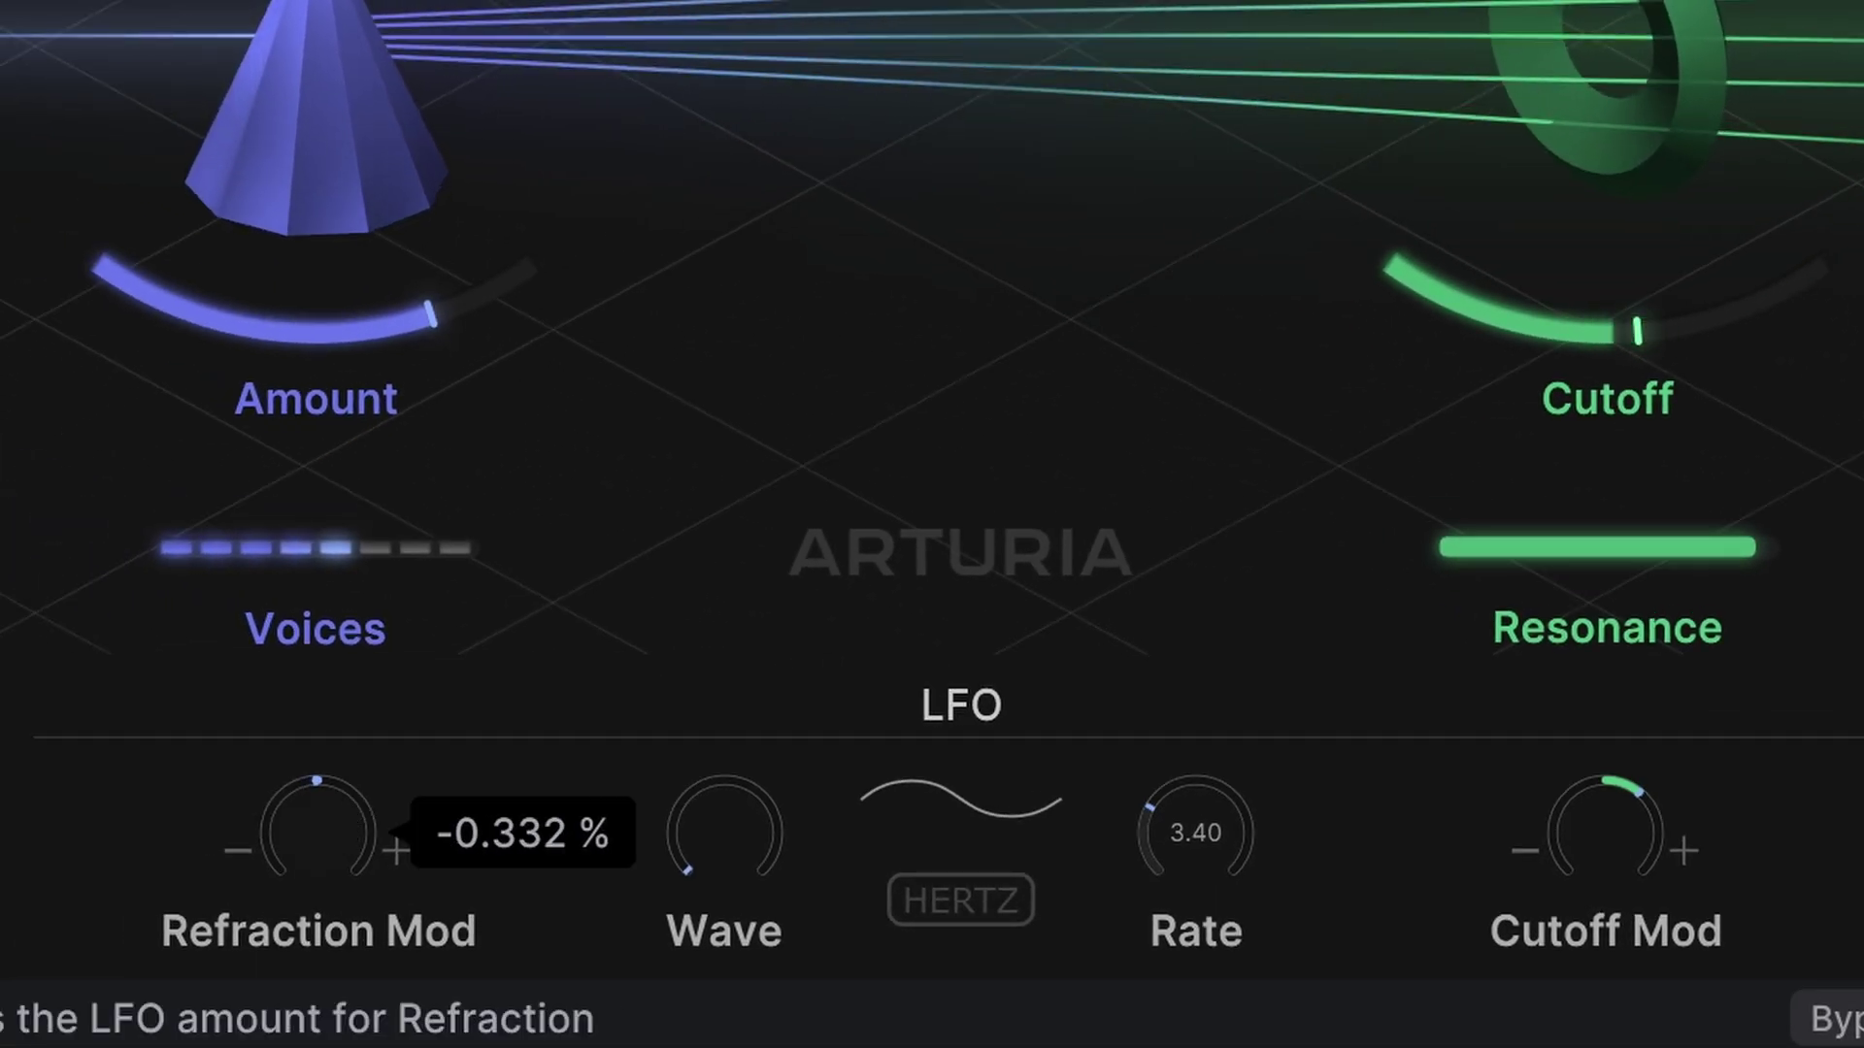
pyautogui.moveTo(1184, 846); pyautogui.dragTo(1184, 806)
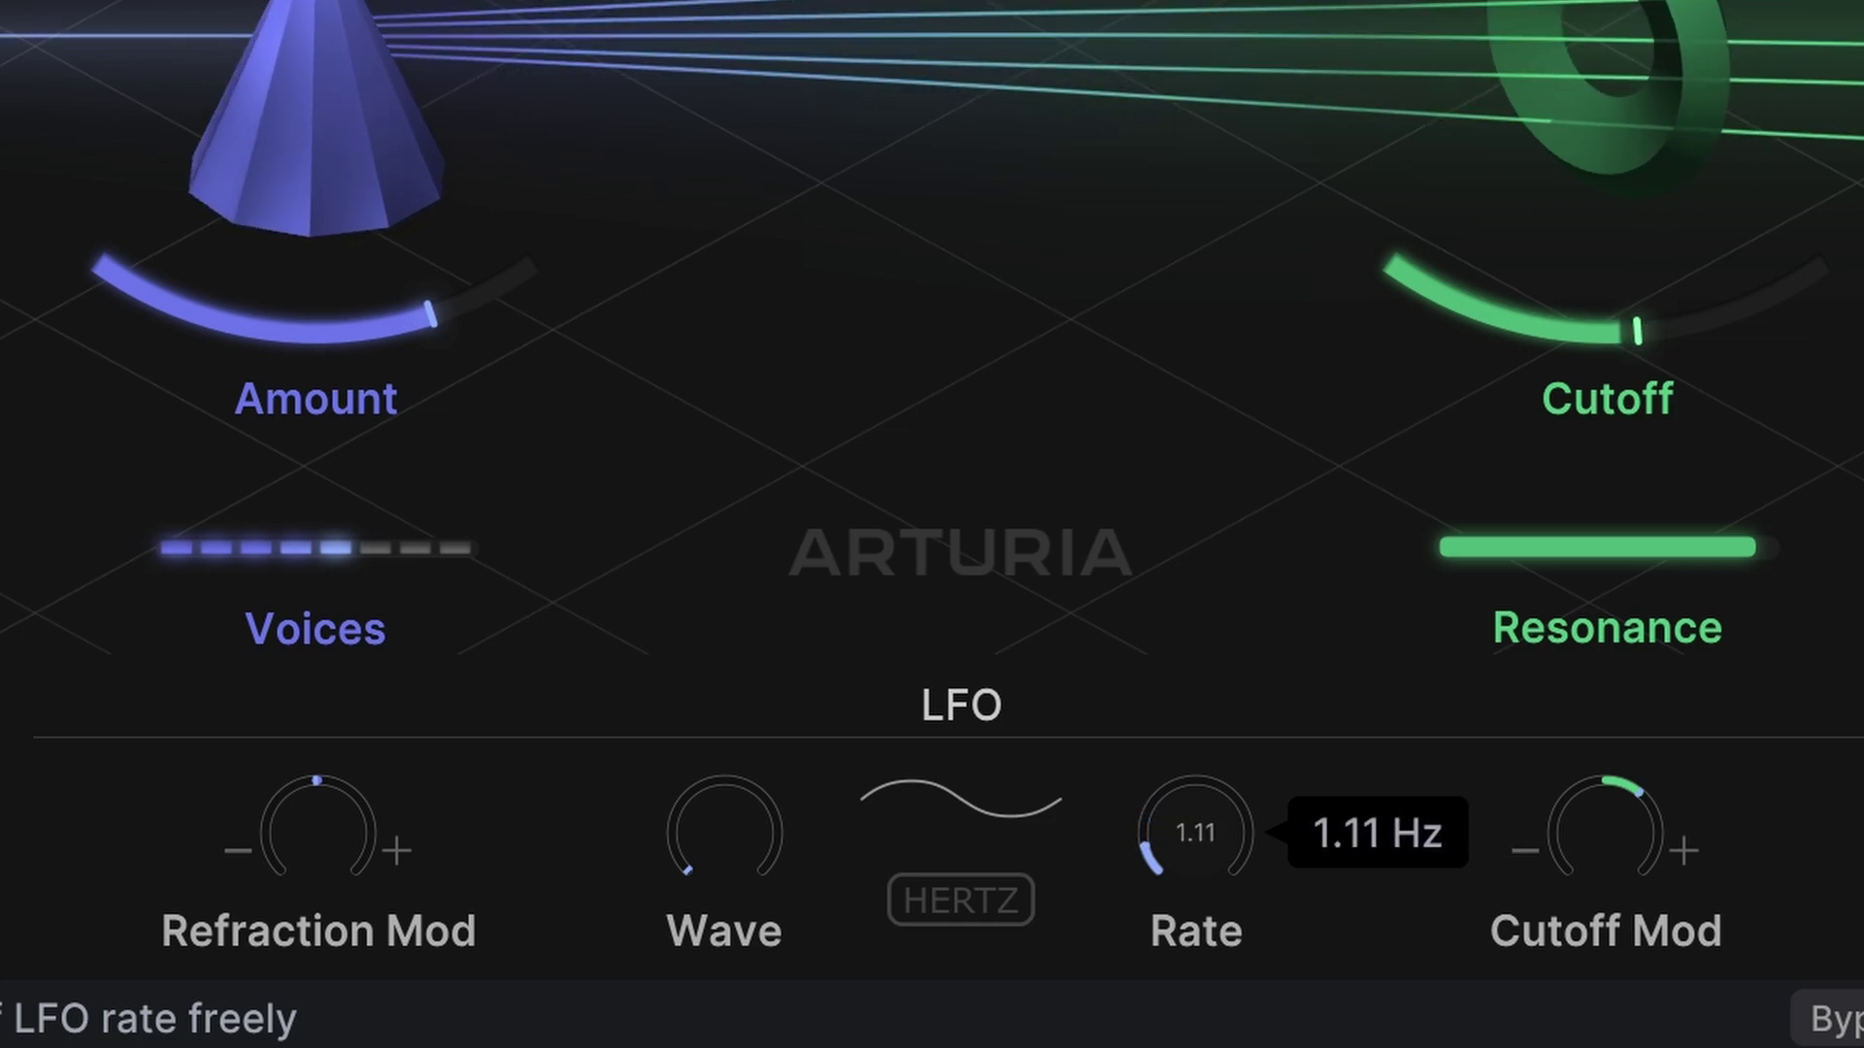
pyautogui.moveTo(381, 856); pyautogui.dragTo(382, 840)
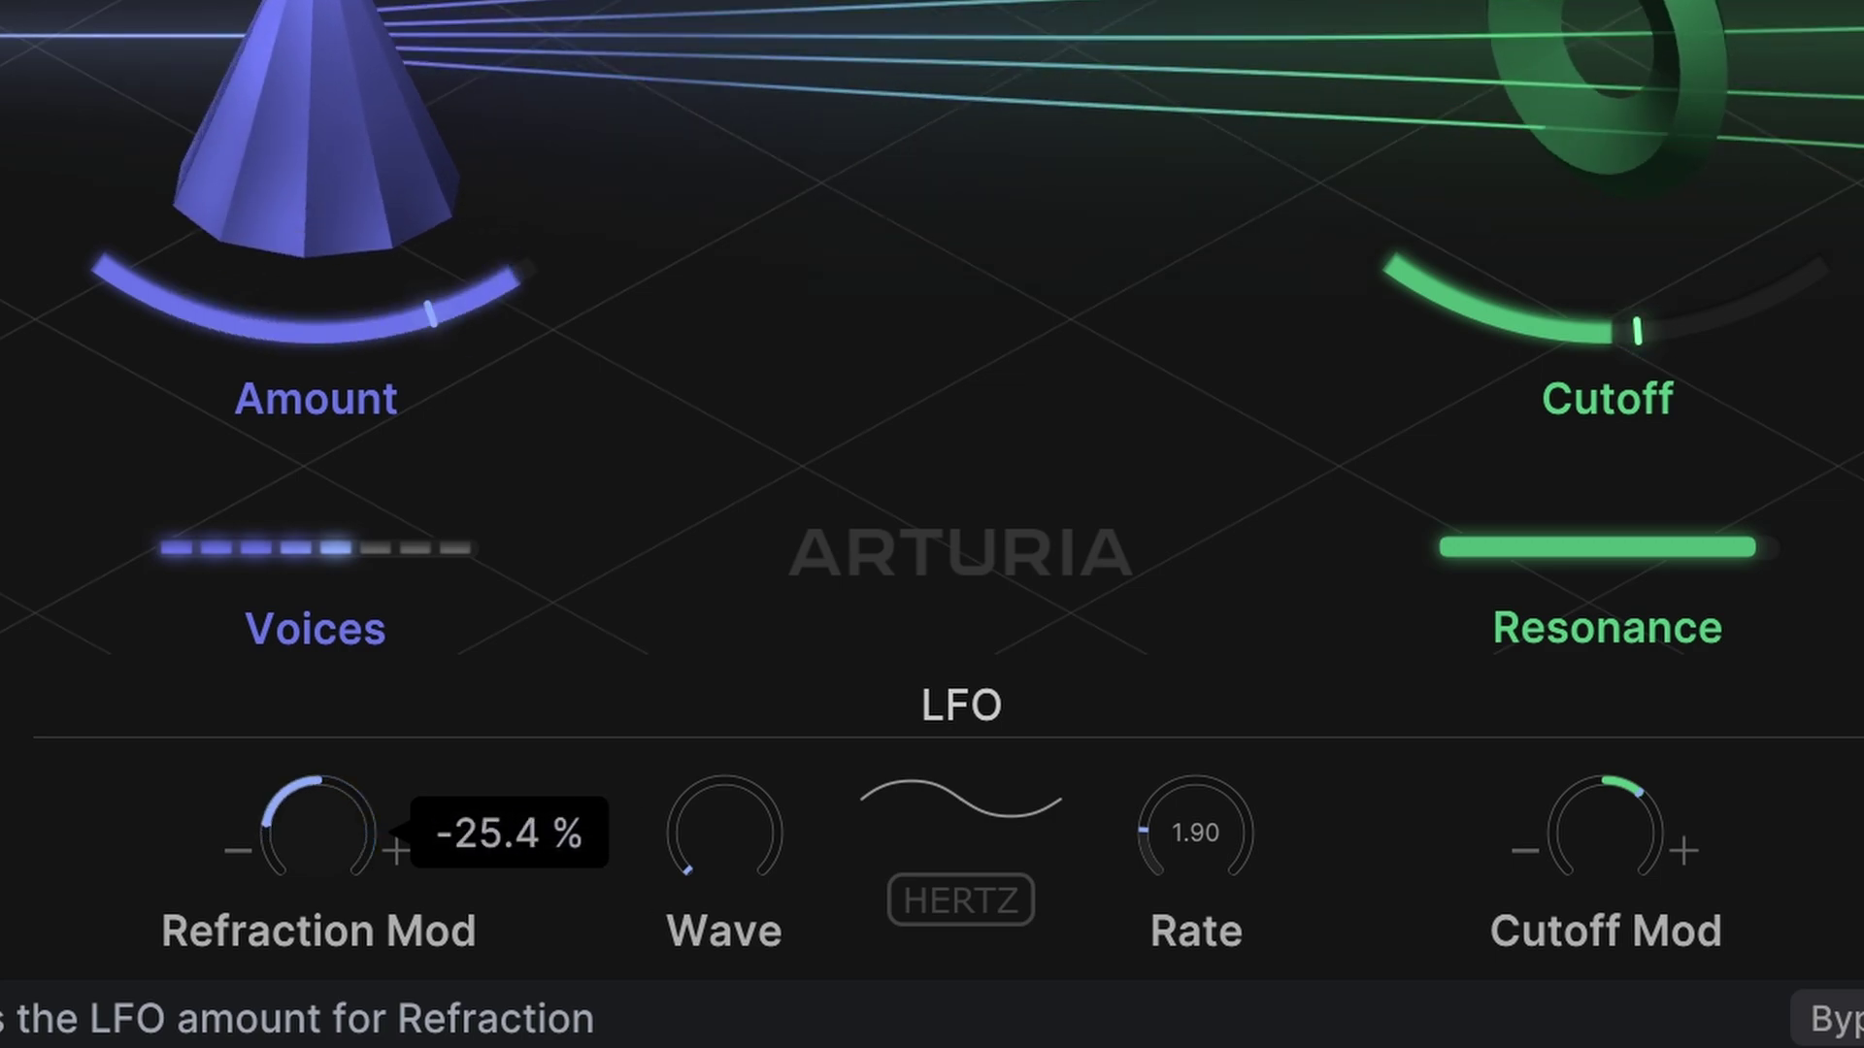
# - Reduce the Refraction Mod and Cutoff Mod amounts, and slow the LFO Rate to about 0.254 Hz before readjusting Cutoff Mod
pyautogui.click(1565, 790)
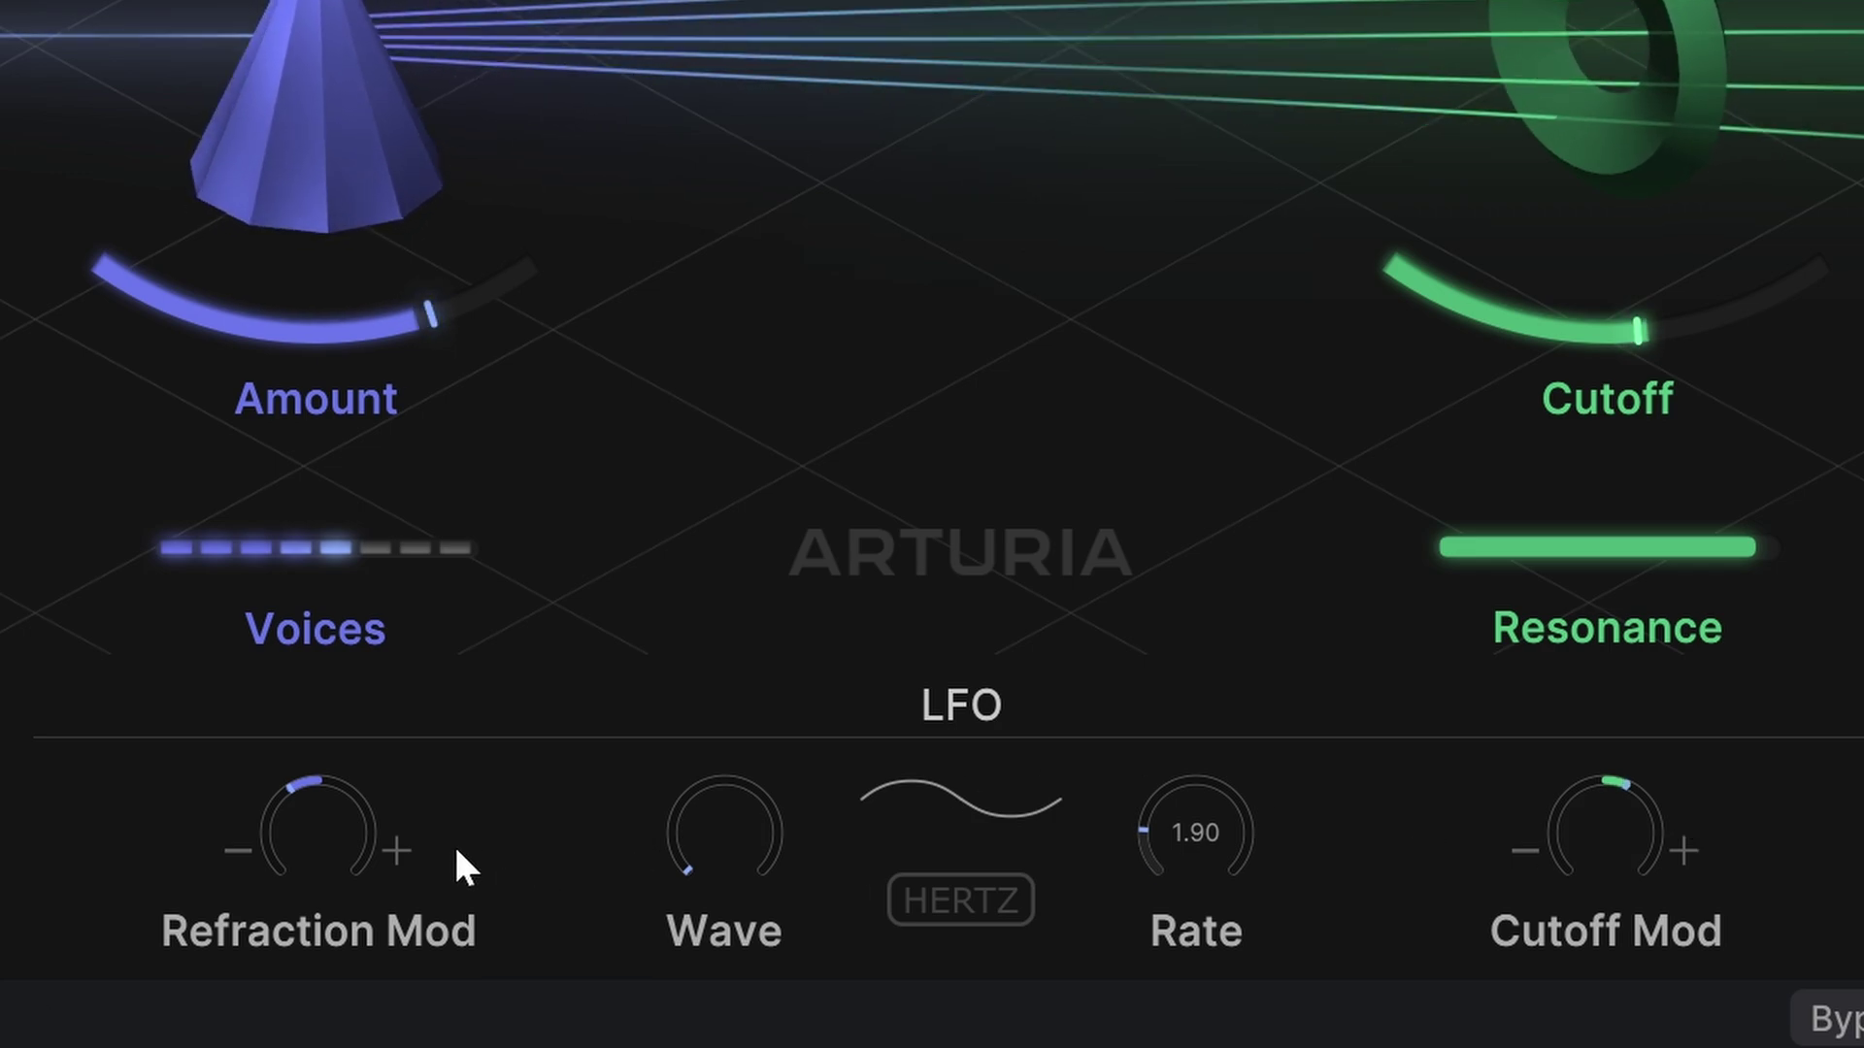
pyautogui.moveTo(320, 833); pyautogui.dragTo(320, 823)
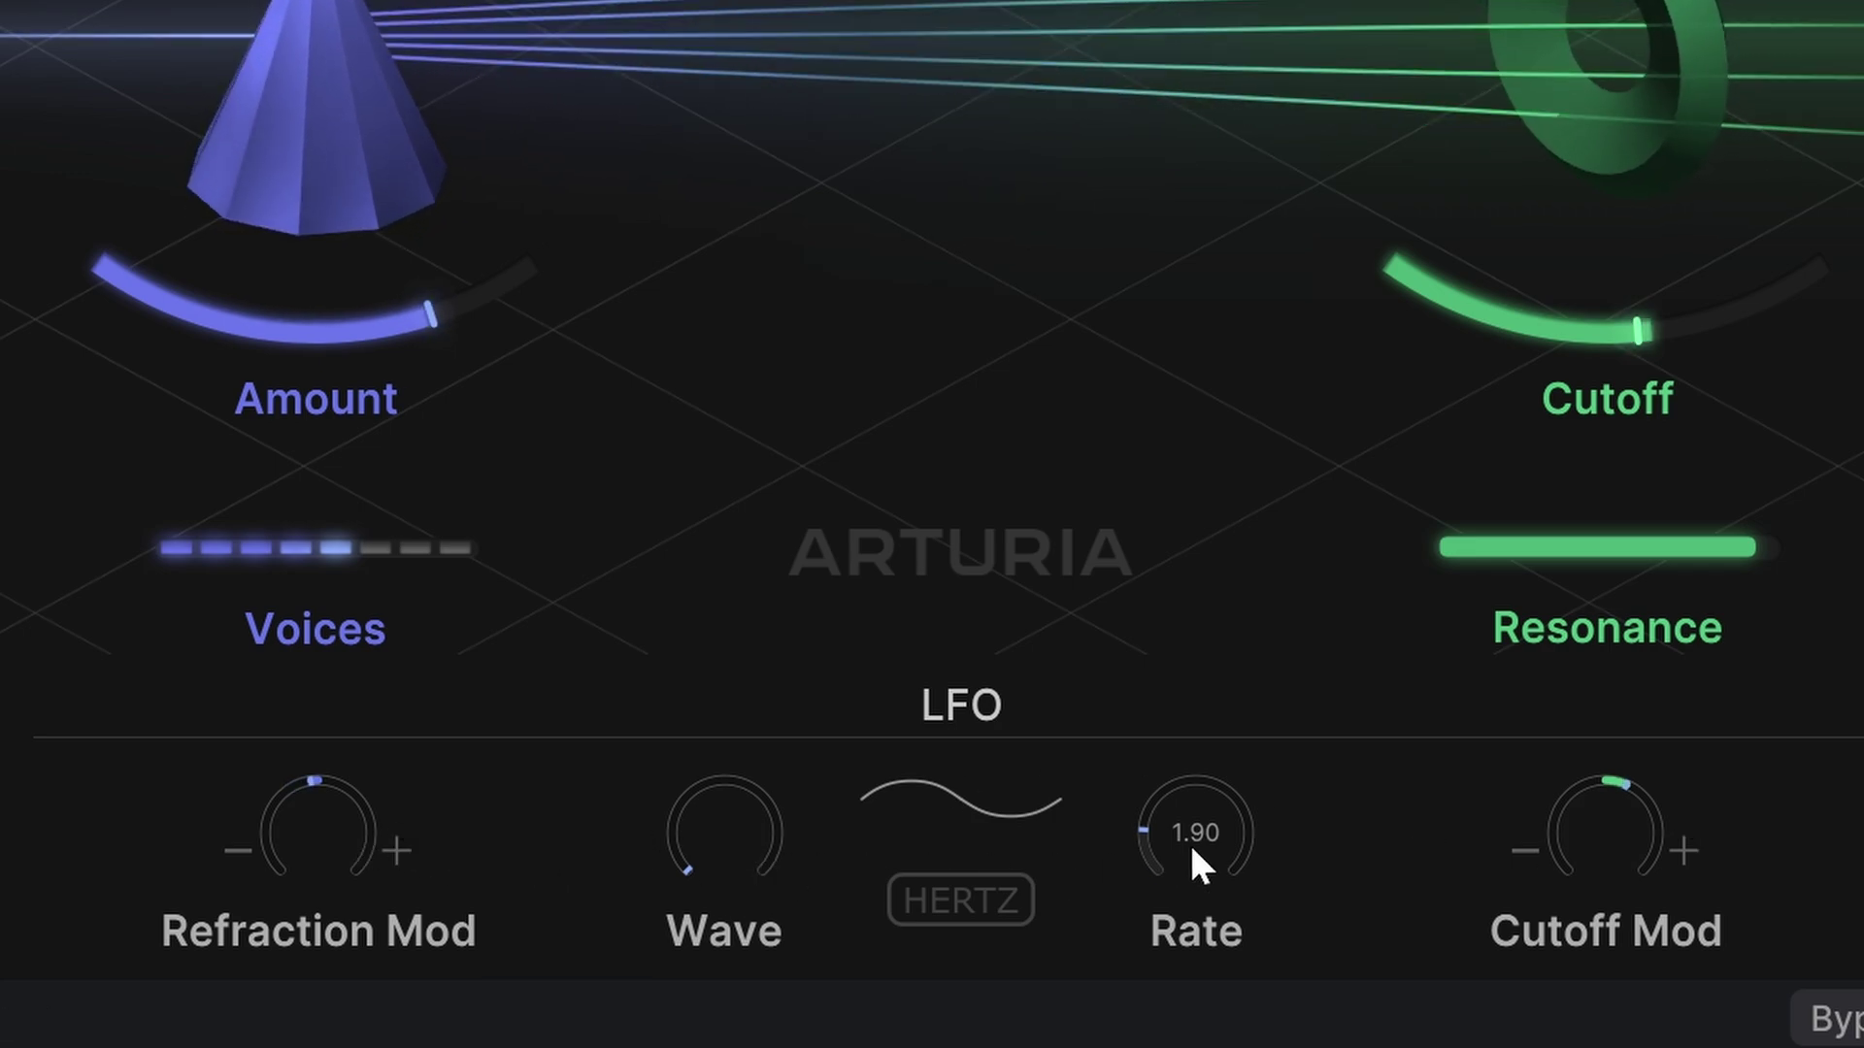
pyautogui.moveTo(1190, 842); pyautogui.dragTo(1190, 883)
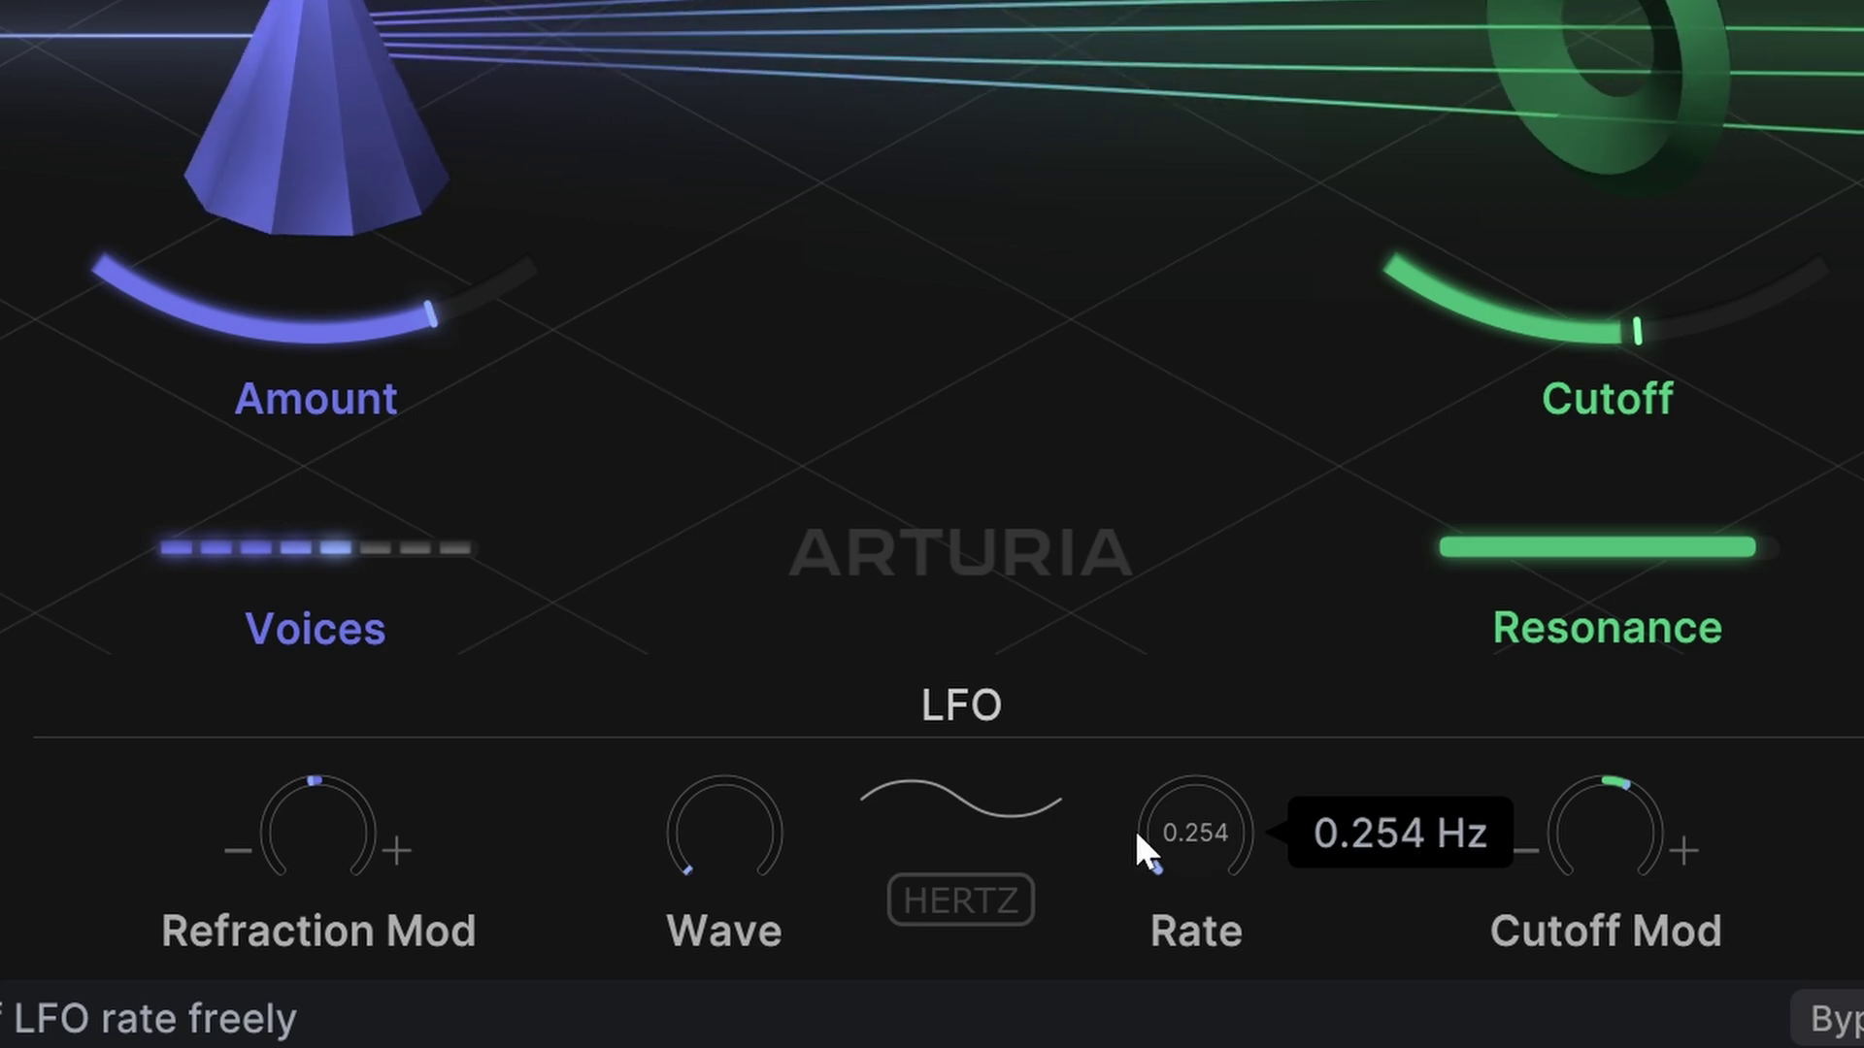
pyautogui.moveTo(1604, 828); pyautogui.dragTo(1604, 791)
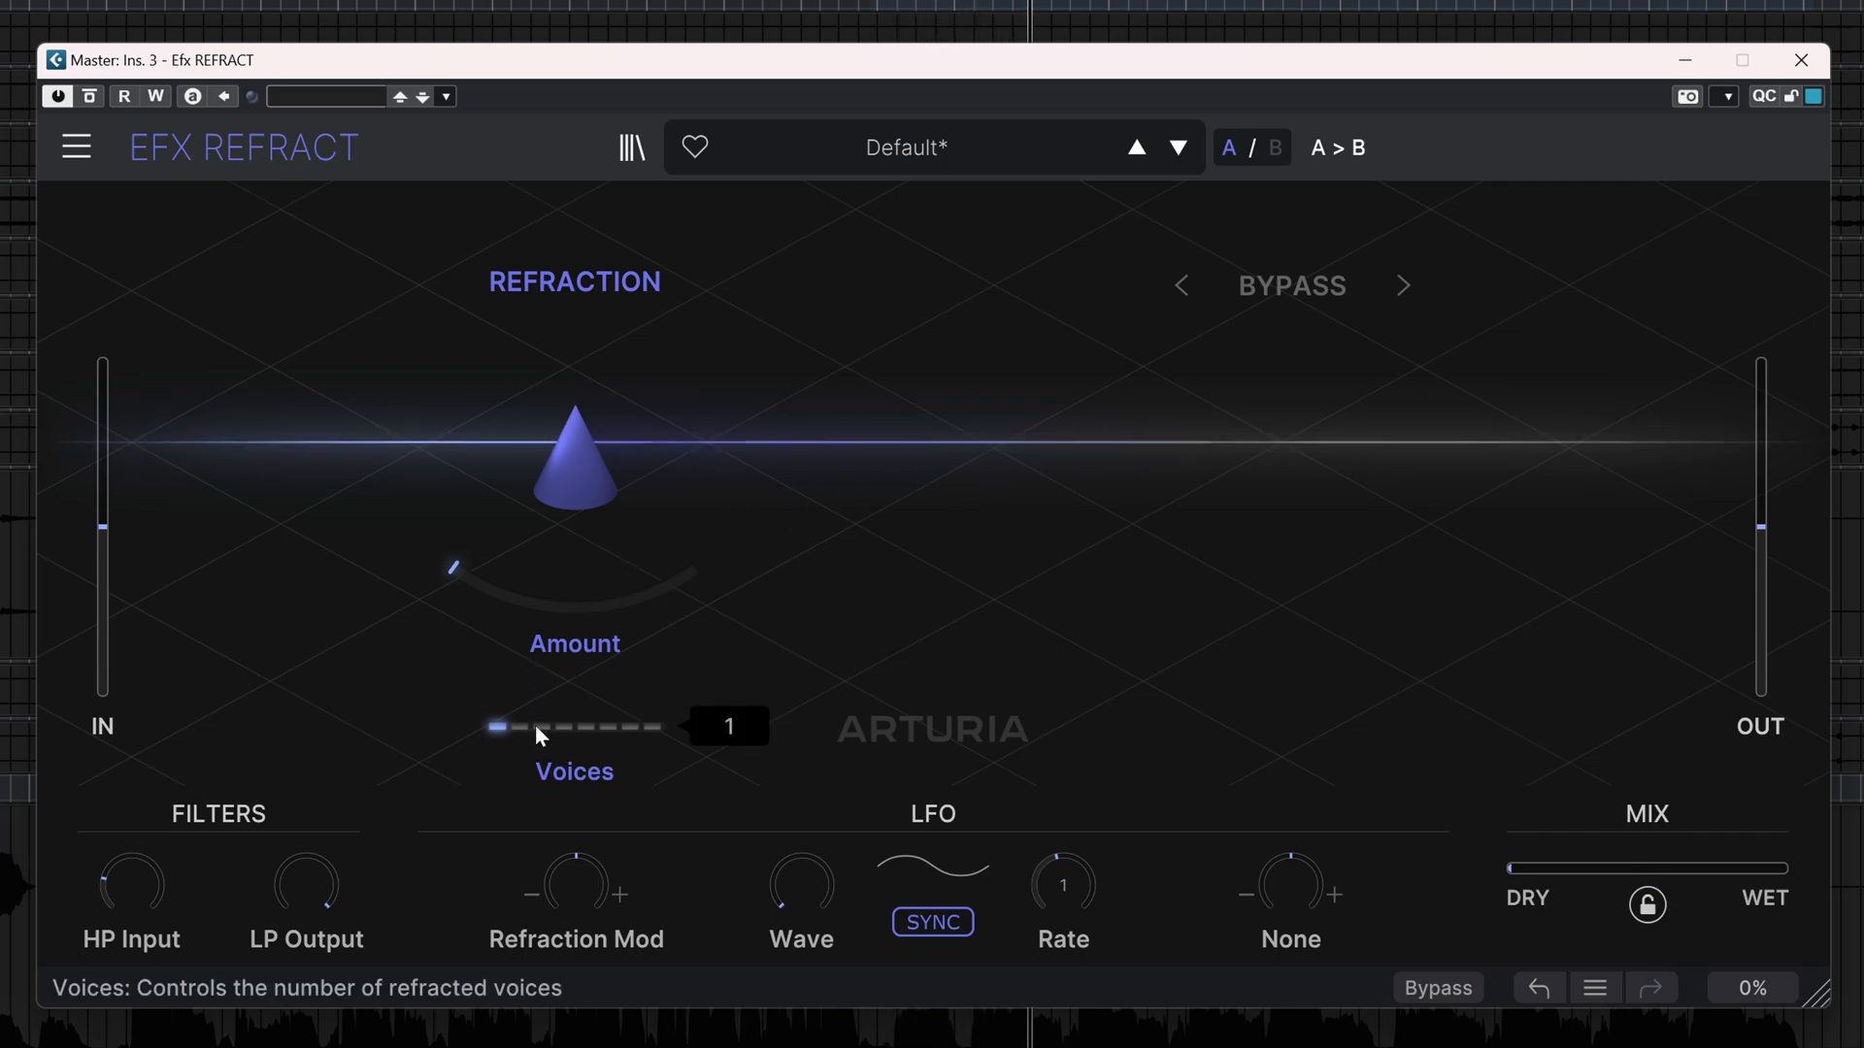
# - Raise the refraction to eight Voices with an Amount of about 68.0 %, and lower the Mix to roughly one third wet
pyautogui.moveTo(535, 725); pyautogui.dragTo(535, 684)
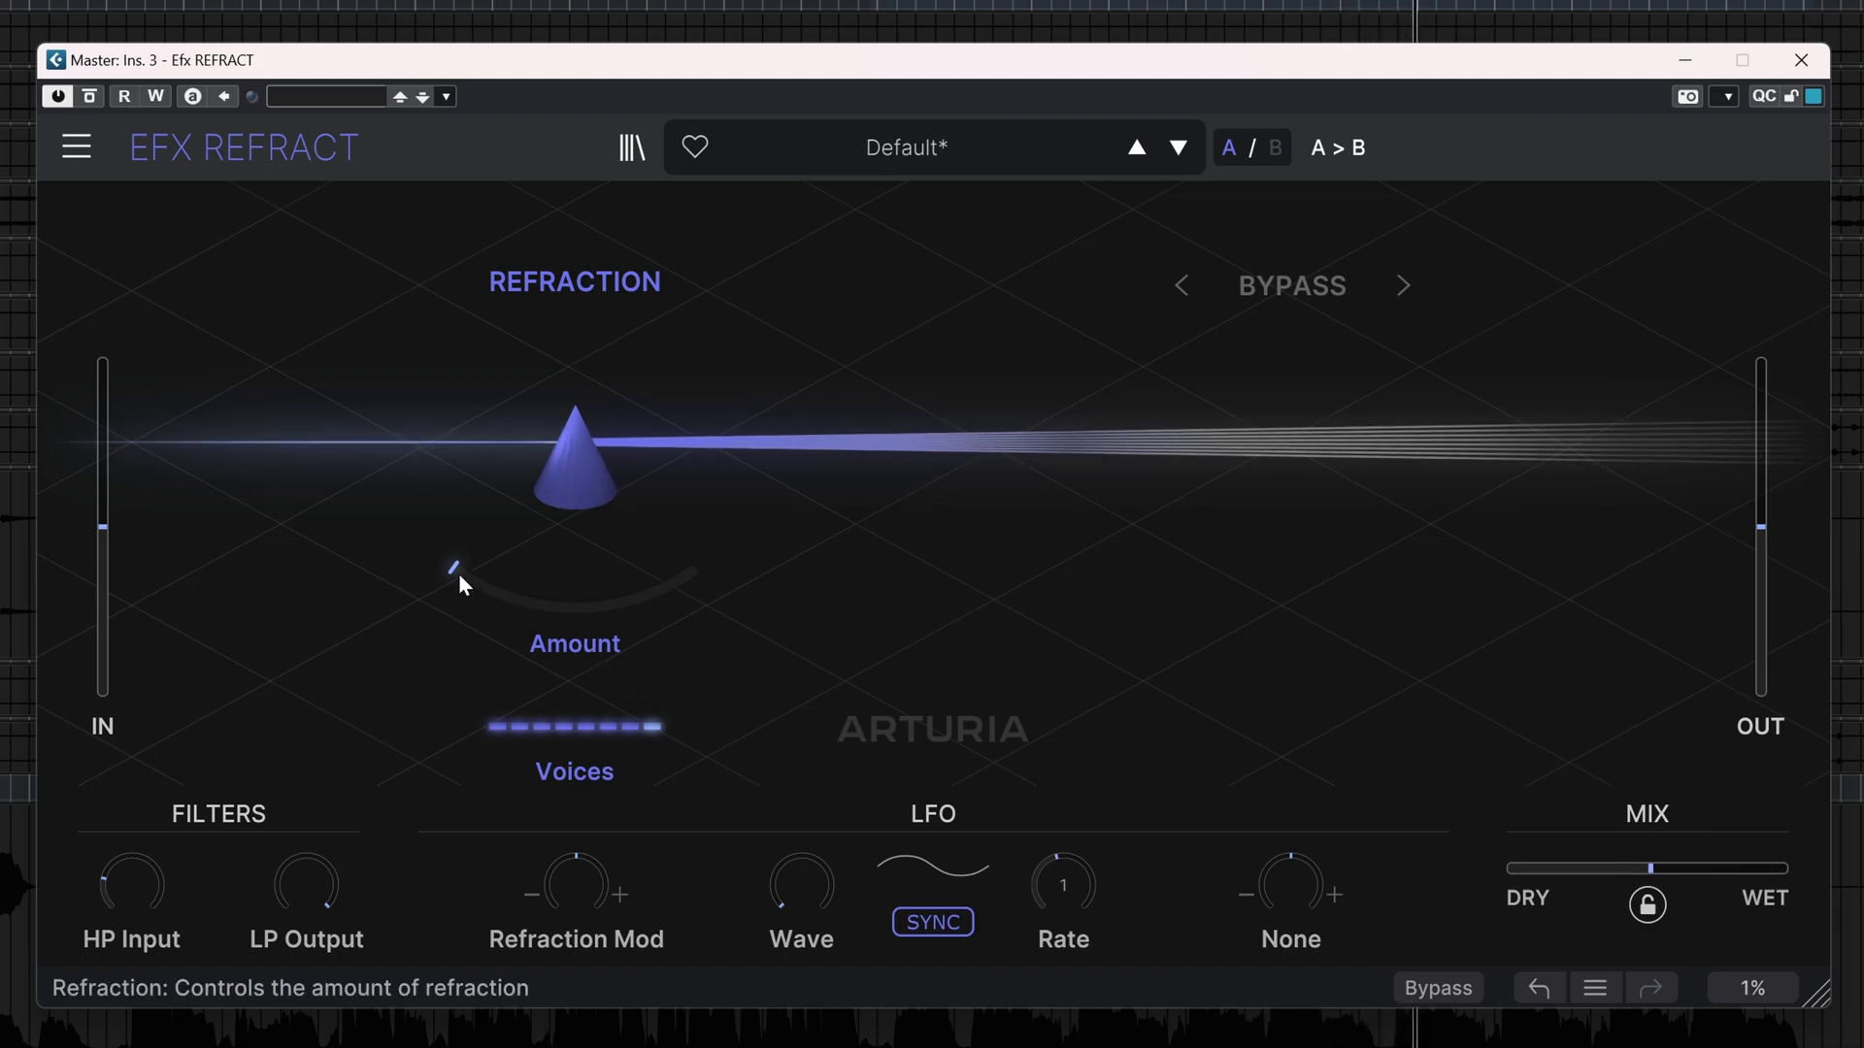
pyautogui.moveTo(574, 466)
pyautogui.mouseDown()
pyautogui.moveTo(575, 347)
pyautogui.moveTo(575, 496)
pyautogui.mouseUp()
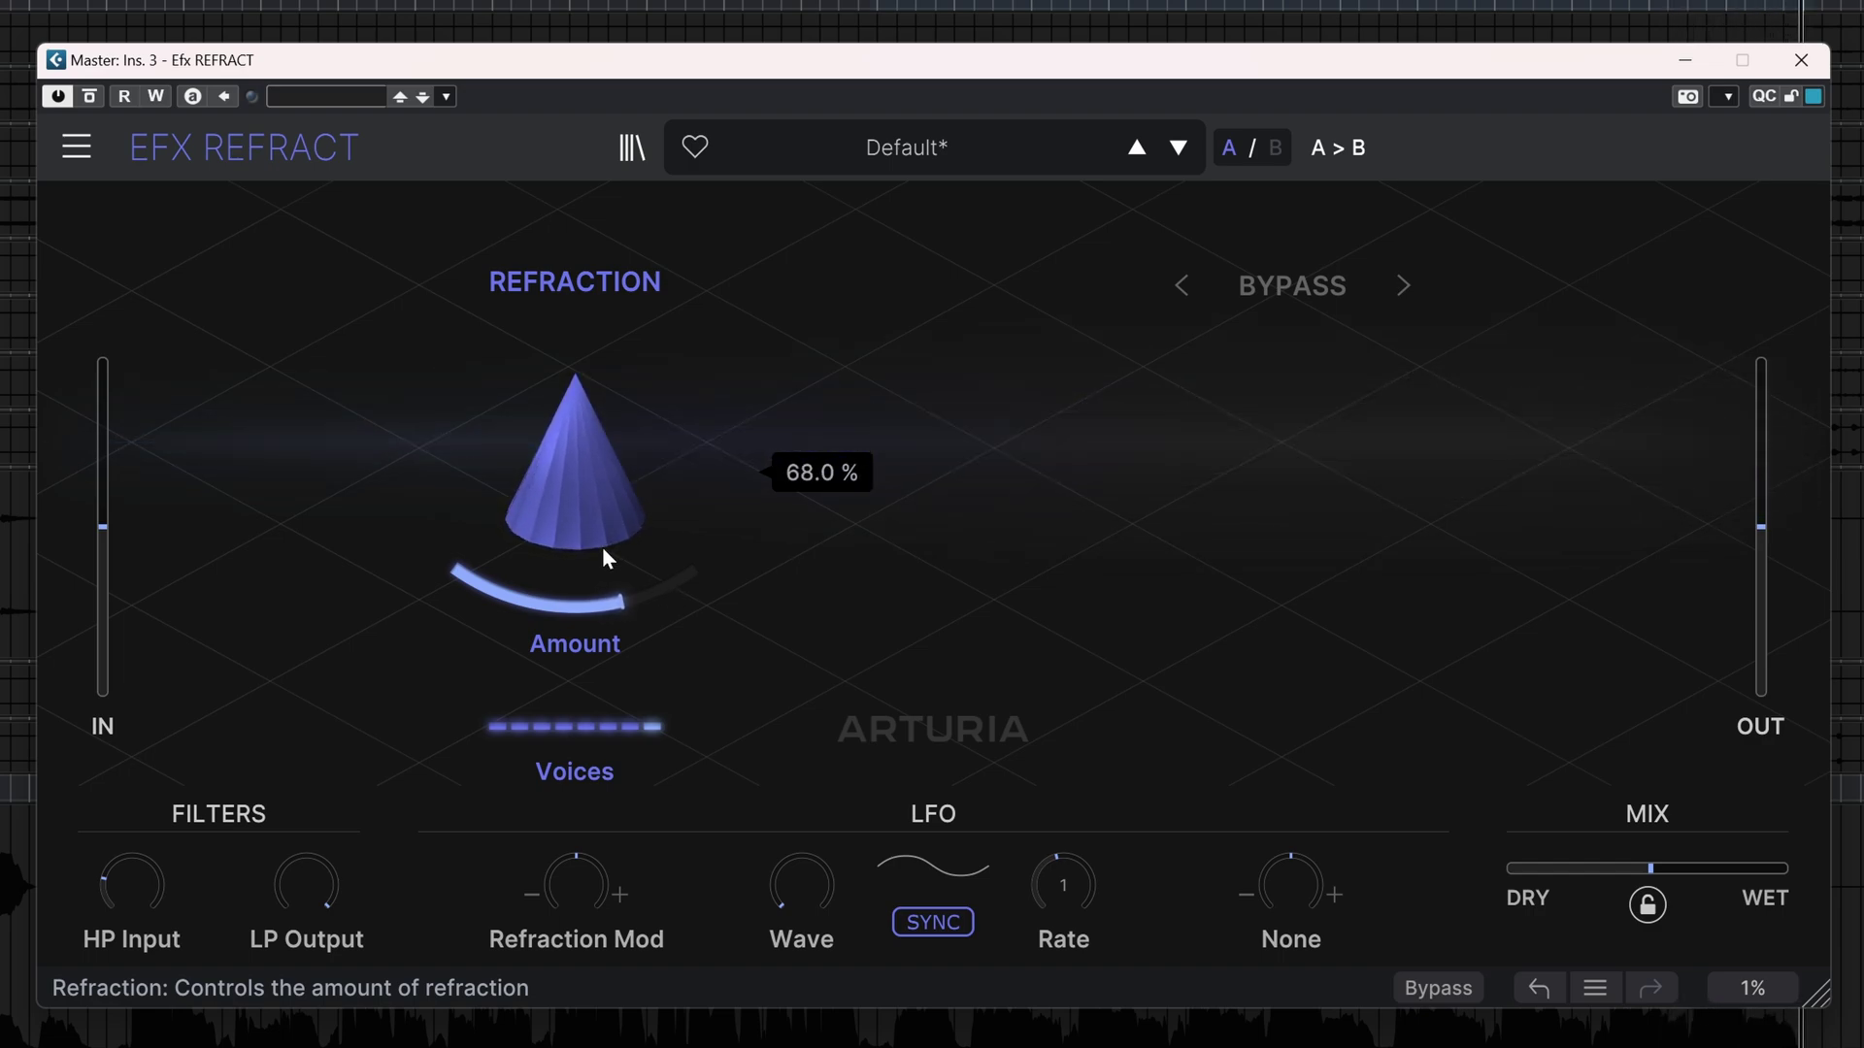
pyautogui.moveTo(1650, 867); pyautogui.dragTo(1605, 867)
# - Switch the effect mode to Comb Filter, raise its Cutoff almost to maximum and lower its Resonance to about half
pyautogui.click(1330, 283)
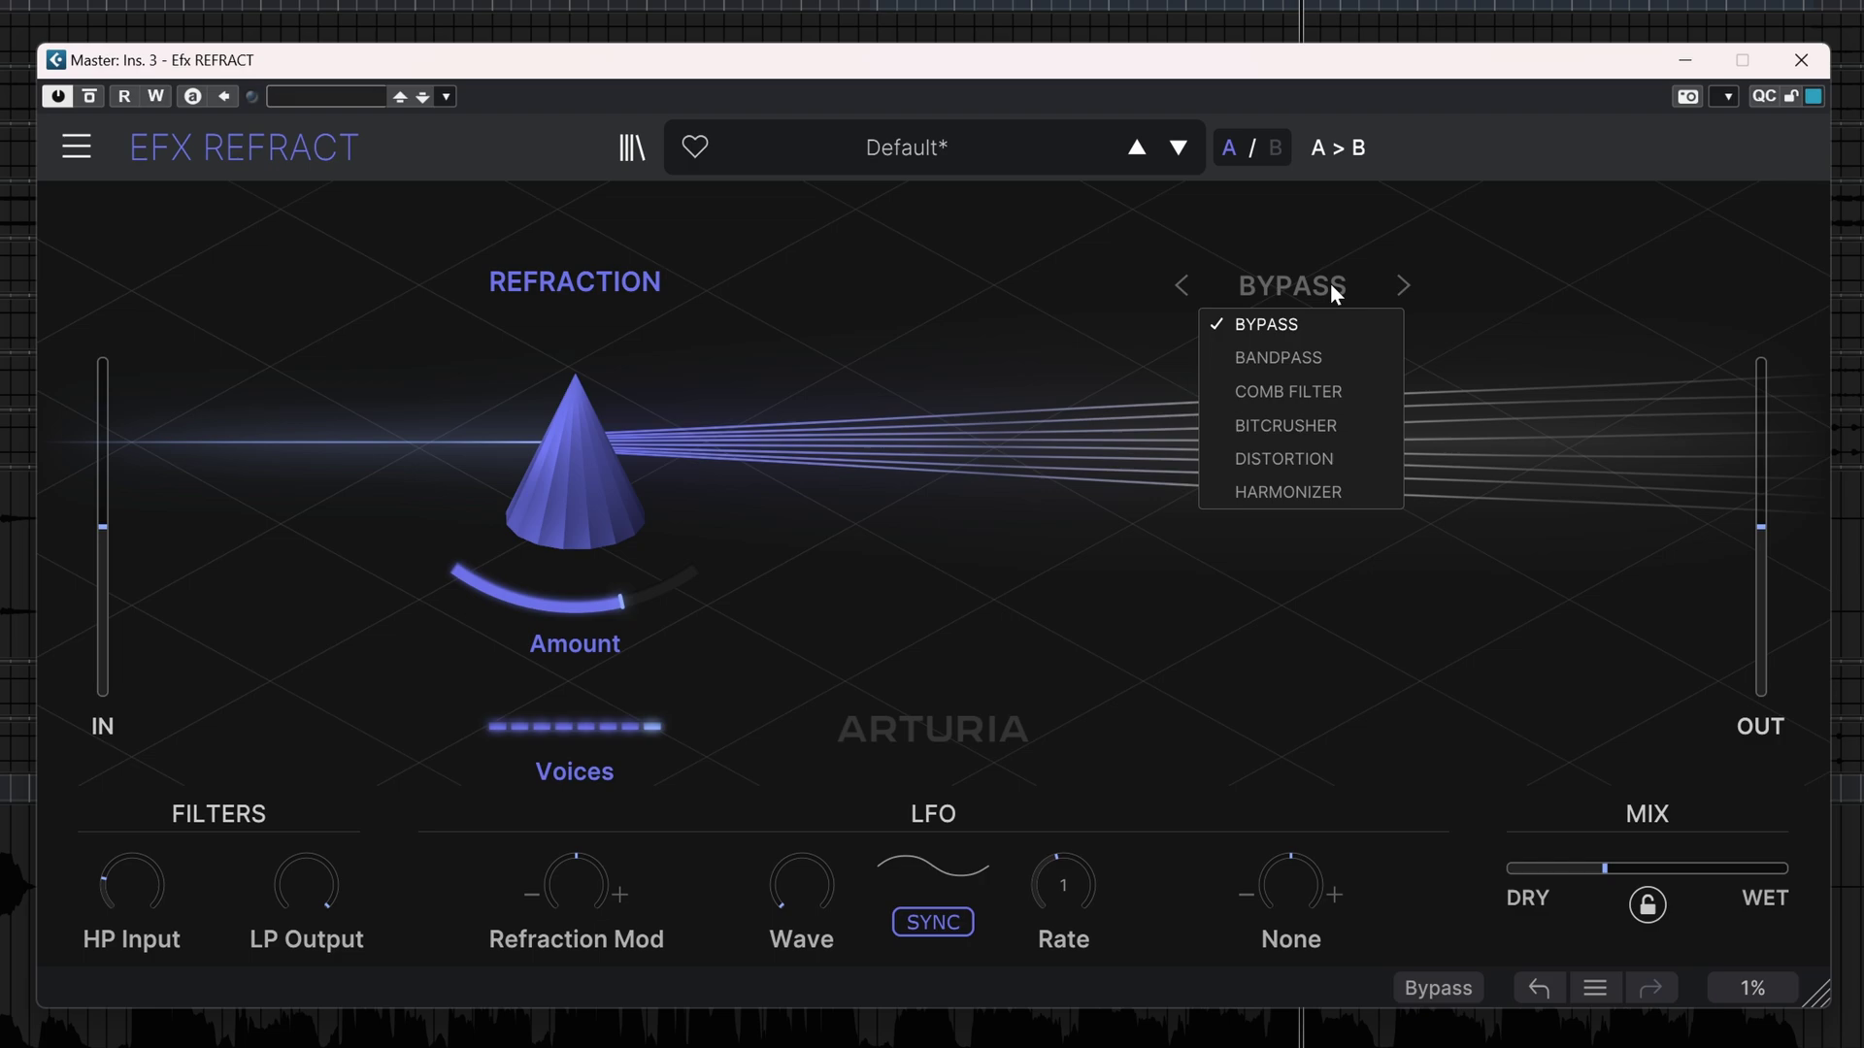
pyautogui.click(1301, 391)
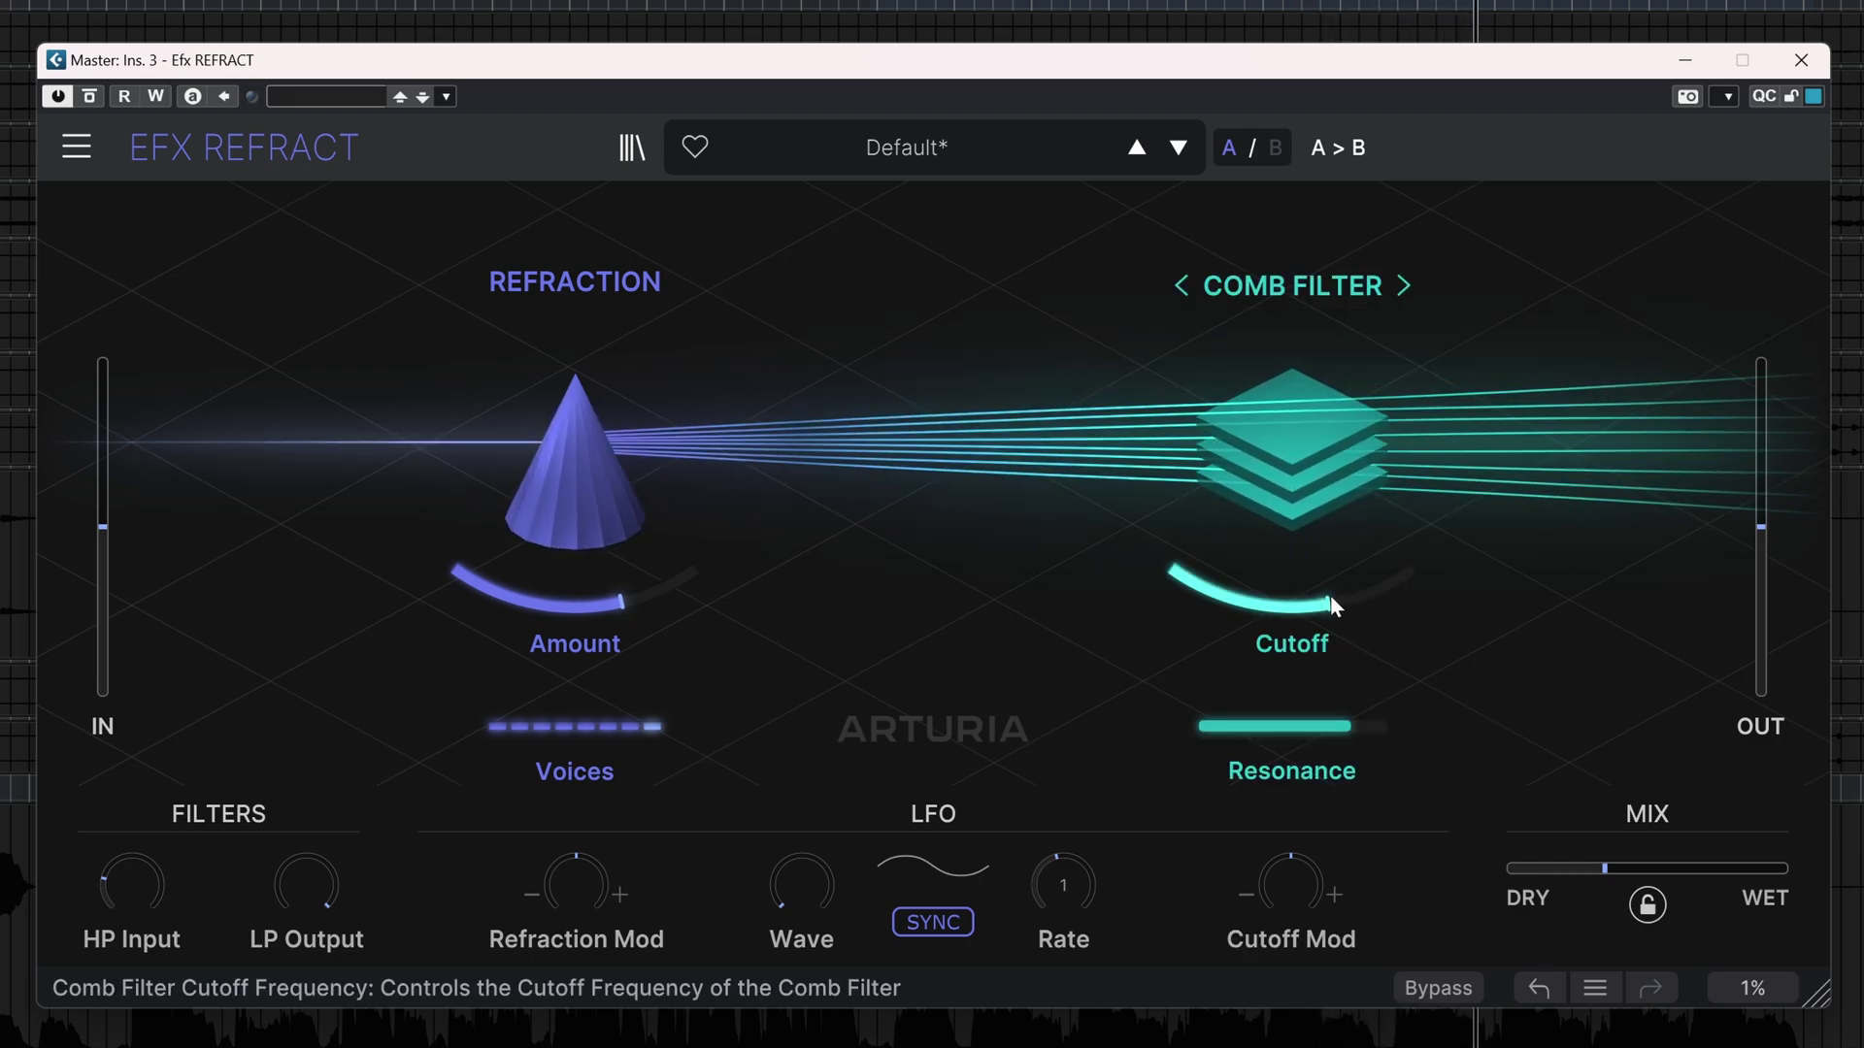
pyautogui.moveTo(1331, 605); pyautogui.dragTo(1391, 583)
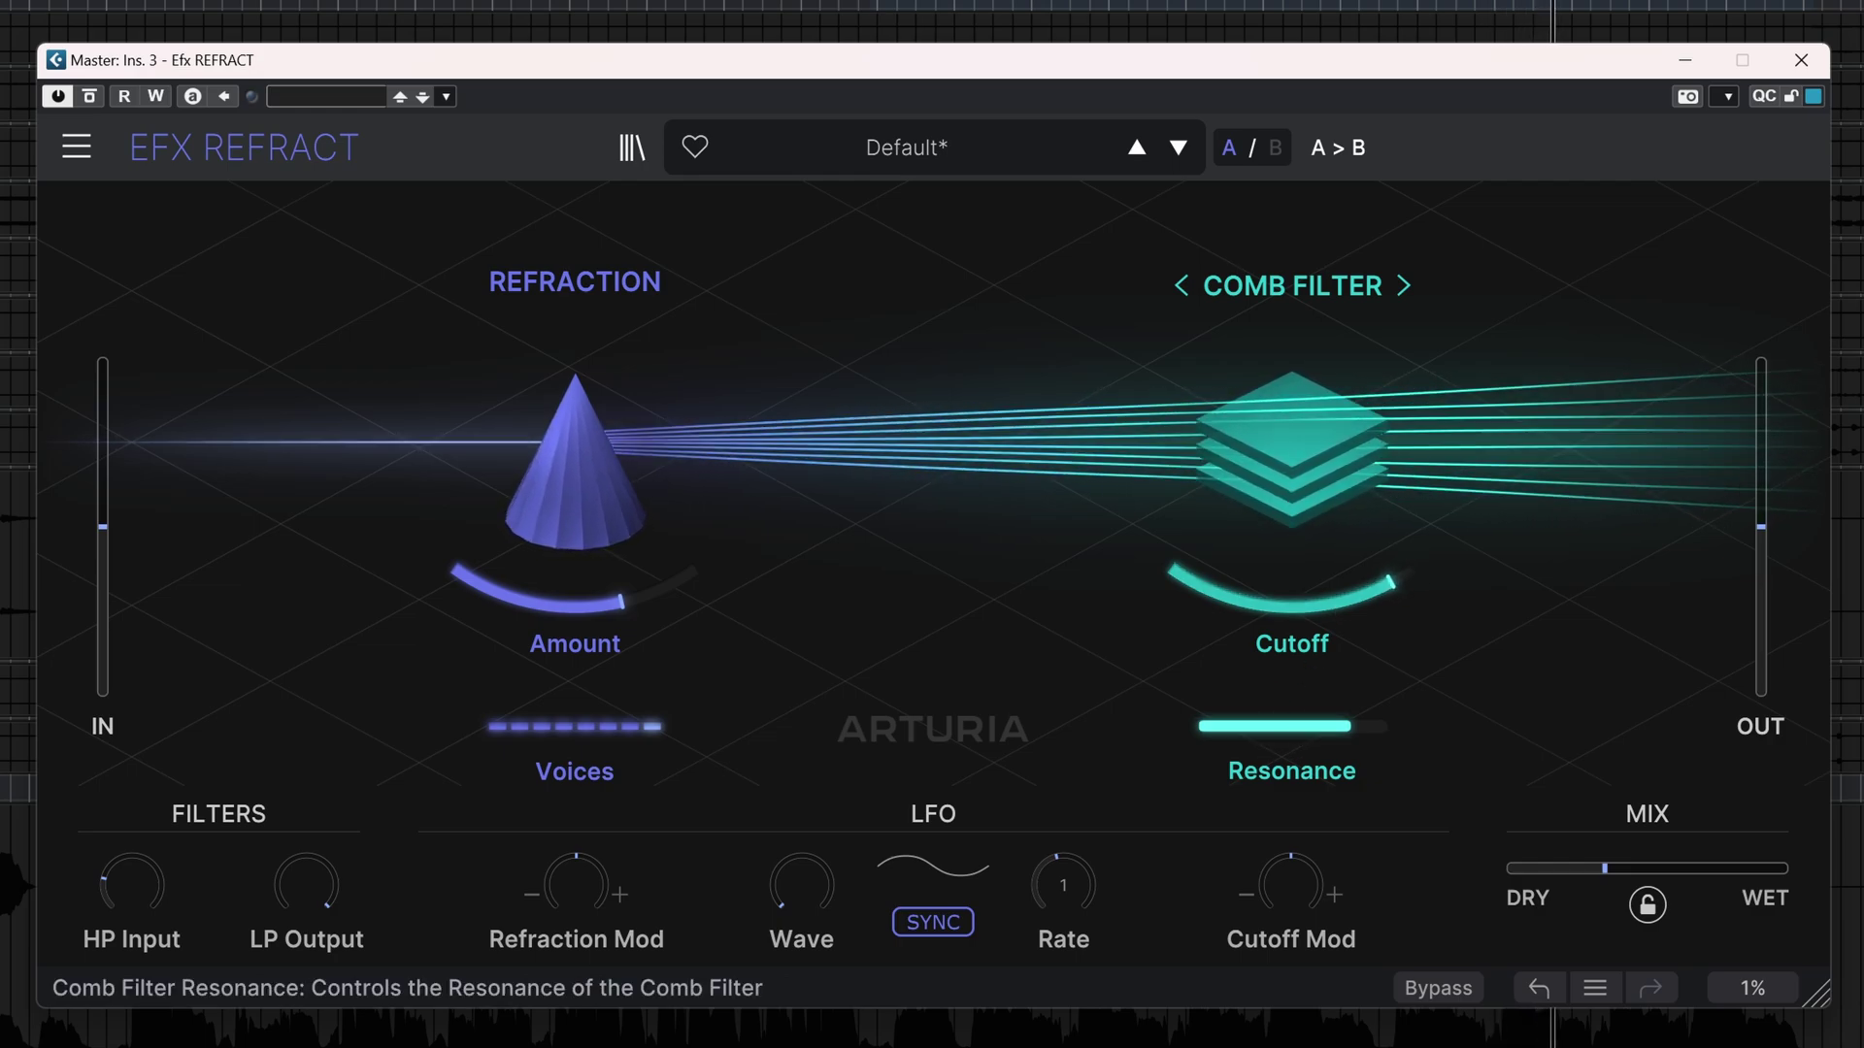
pyautogui.moveTo(1350, 726); pyautogui.dragTo(1281, 726)
# - Switch the effect mode to Bandpass, set its Resonance to about 0.460 and its Cutoff to nearly three quarters
pyautogui.click(1287, 291)
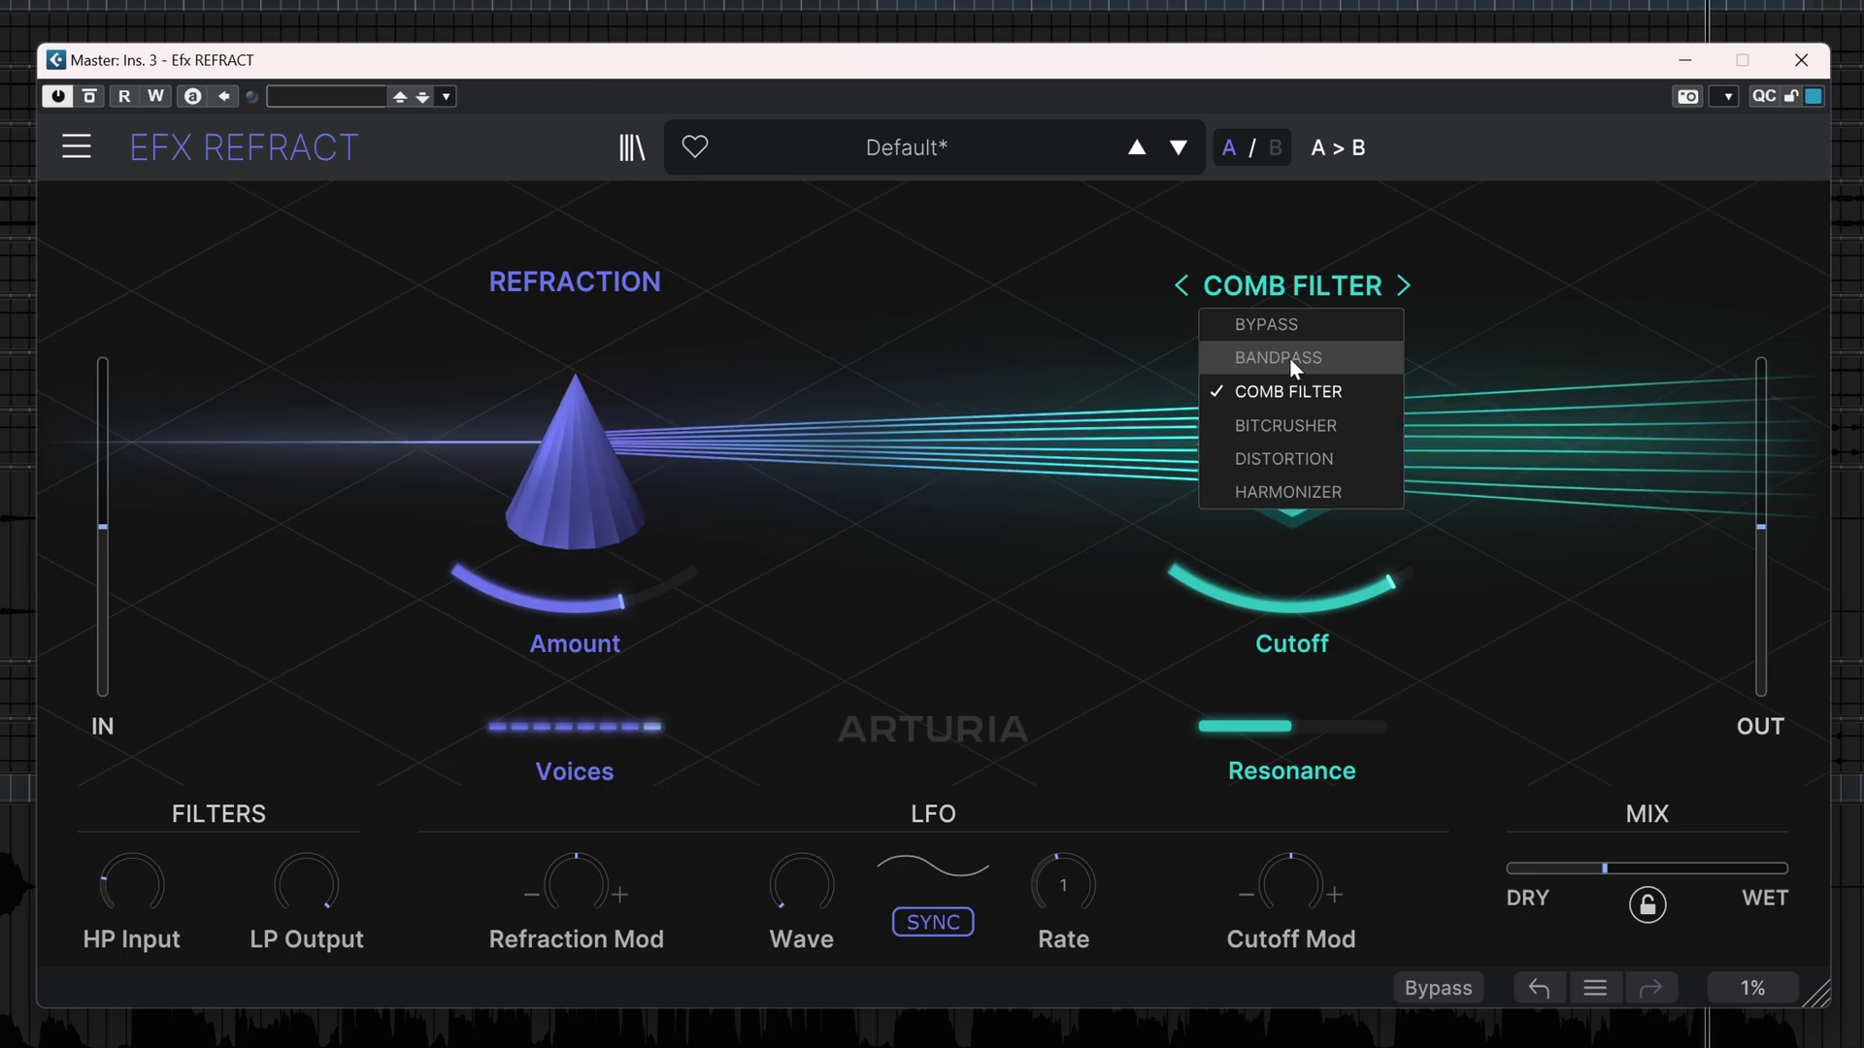
pyautogui.click(1289, 357)
pyautogui.moveTo(1200, 579); pyautogui.dragTo(1166, 649)
pyautogui.moveTo(1252, 726)
pyautogui.mouseDown()
pyautogui.moveTo(1386, 726)
pyautogui.moveTo(1286, 726)
pyautogui.mouseUp()
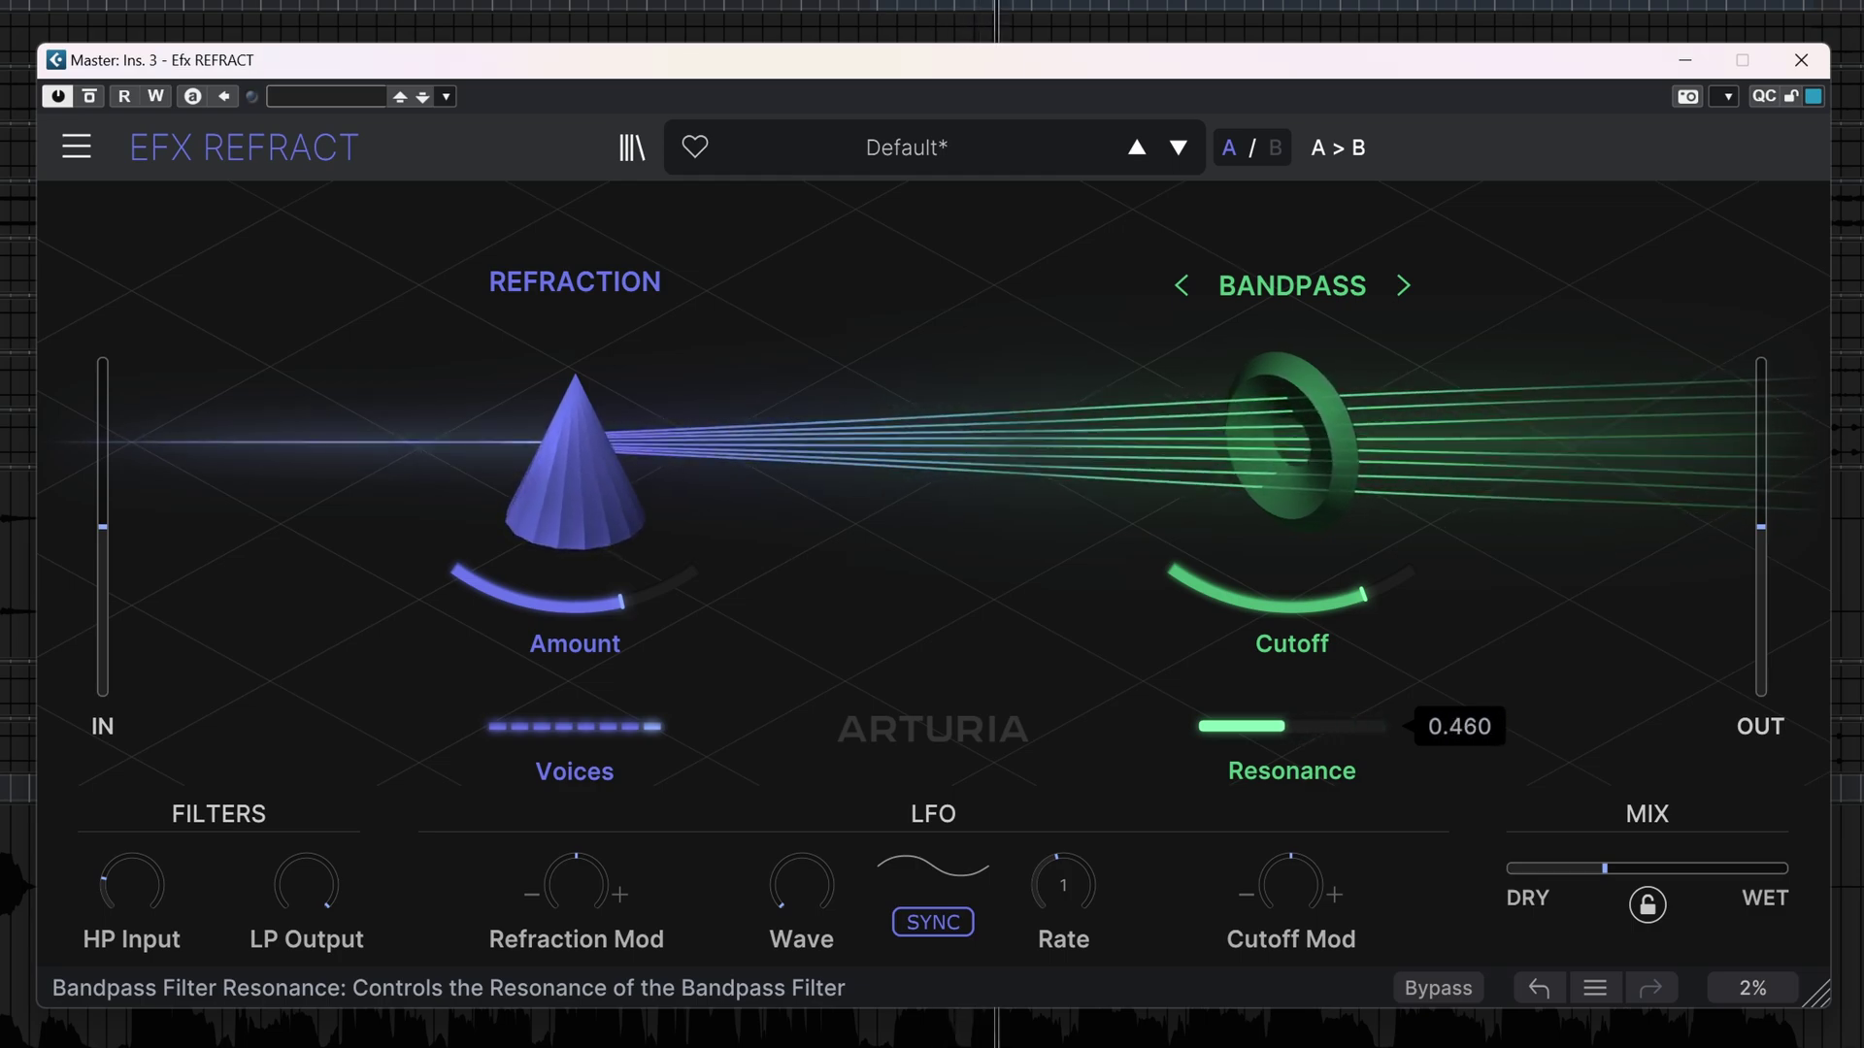
pyautogui.moveTo(1347, 614)
pyautogui.mouseDown()
pyautogui.moveTo(1347, 670)
pyautogui.moveTo(1346, 604)
pyautogui.mouseUp()
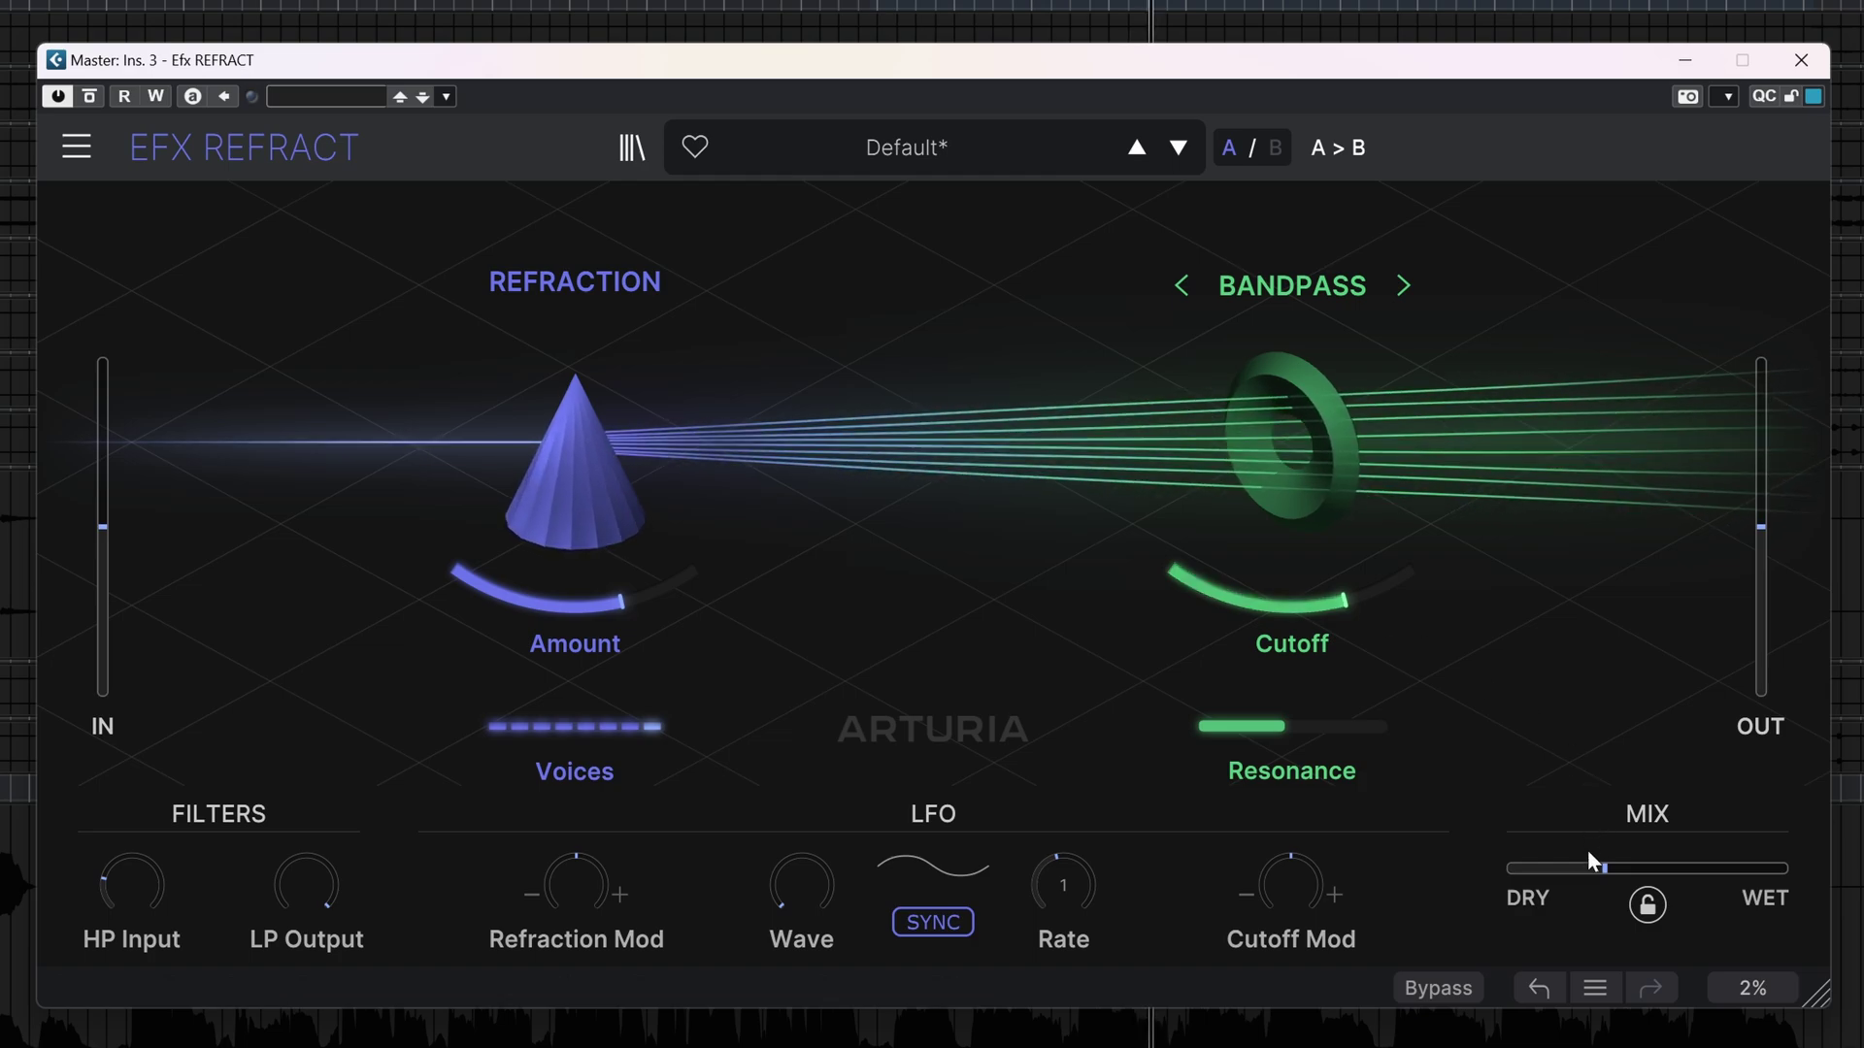
# - Lower the Mix further toward Dry, and bypass and re-enable the plugin to compare the sound
pyautogui.moveTo(1603, 868); pyautogui.dragTo(1551, 867)
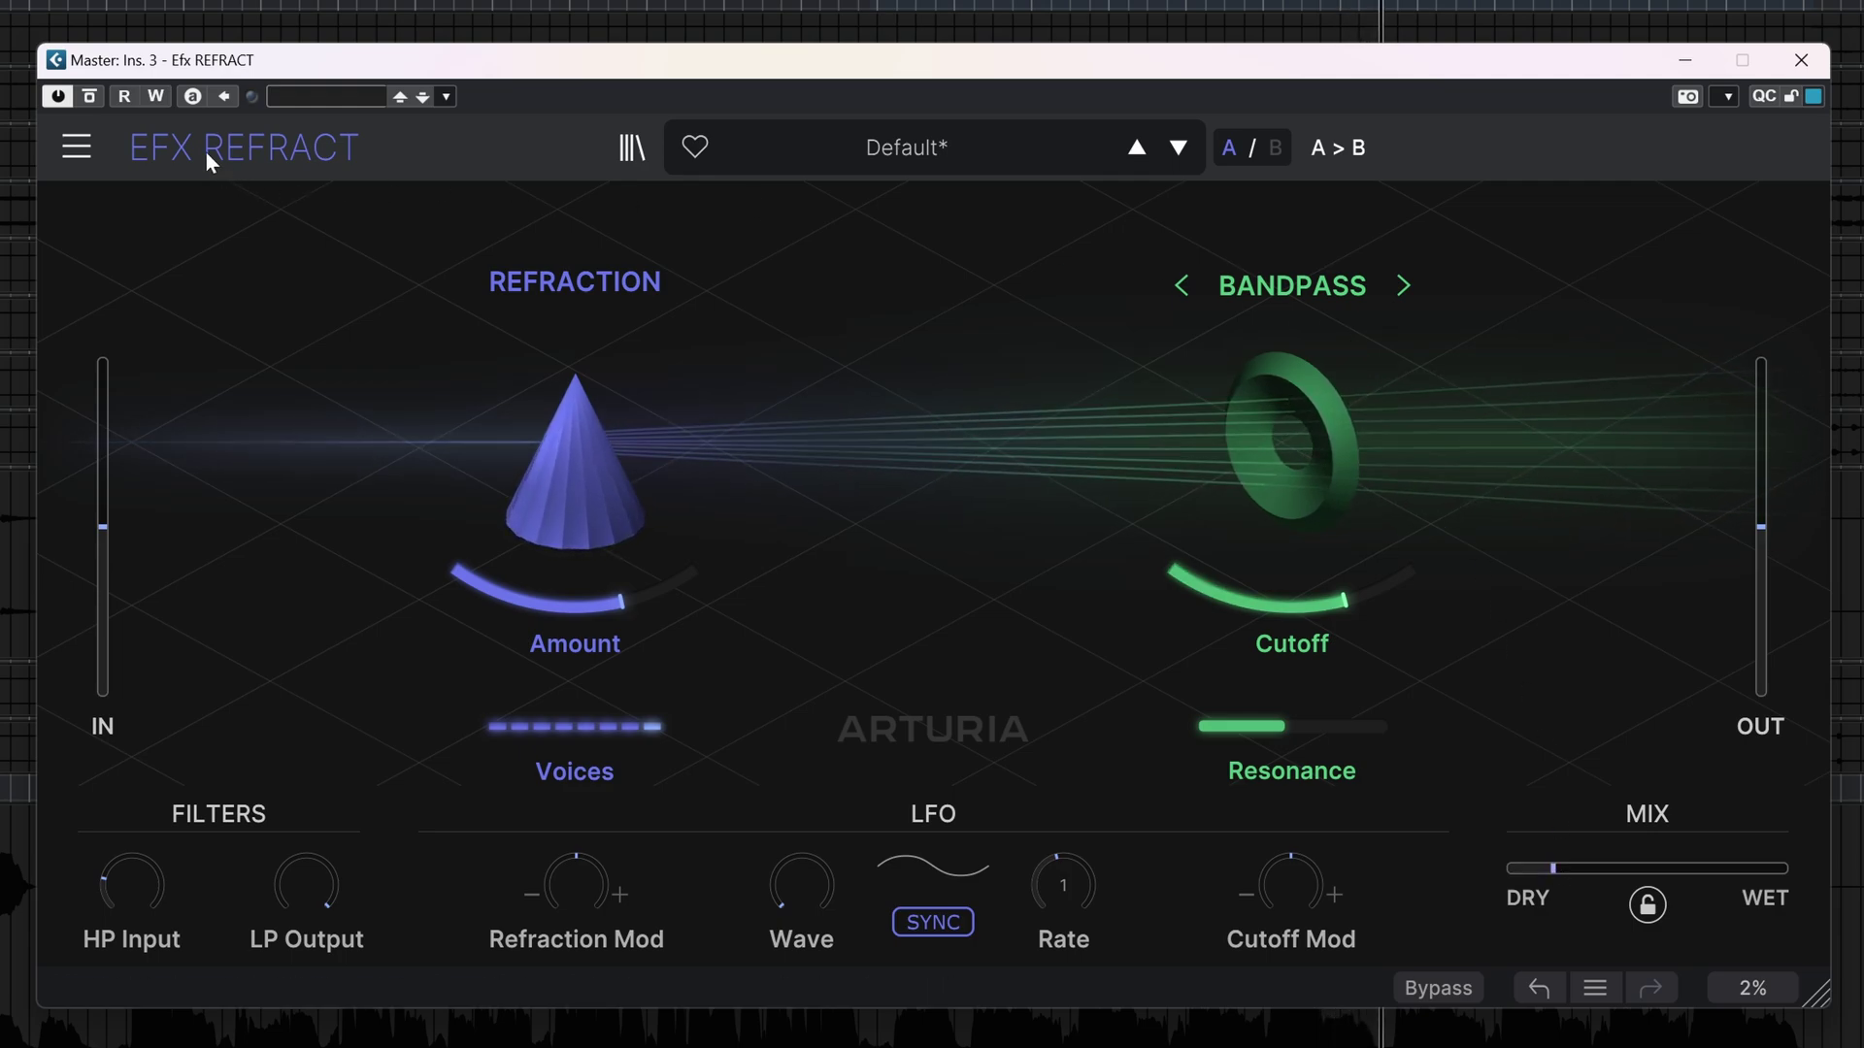
pyautogui.click(90, 97)
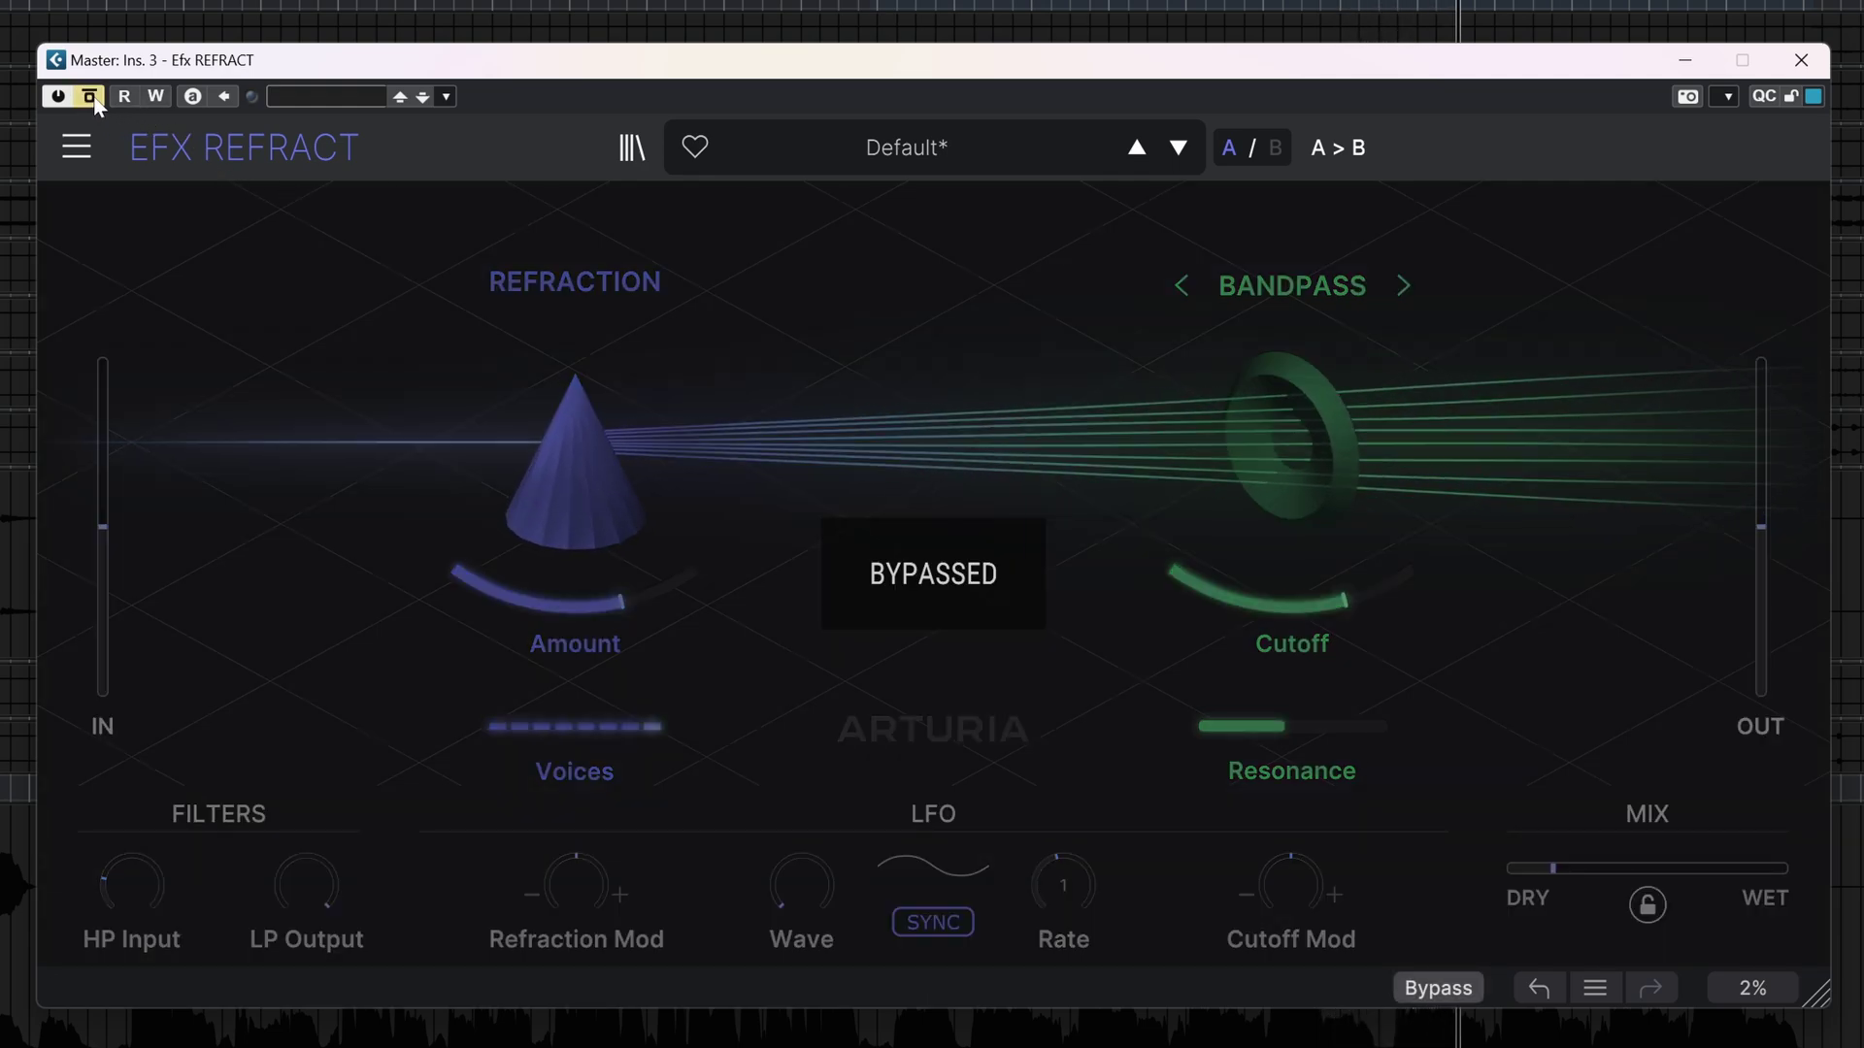
pyautogui.click(94, 99)
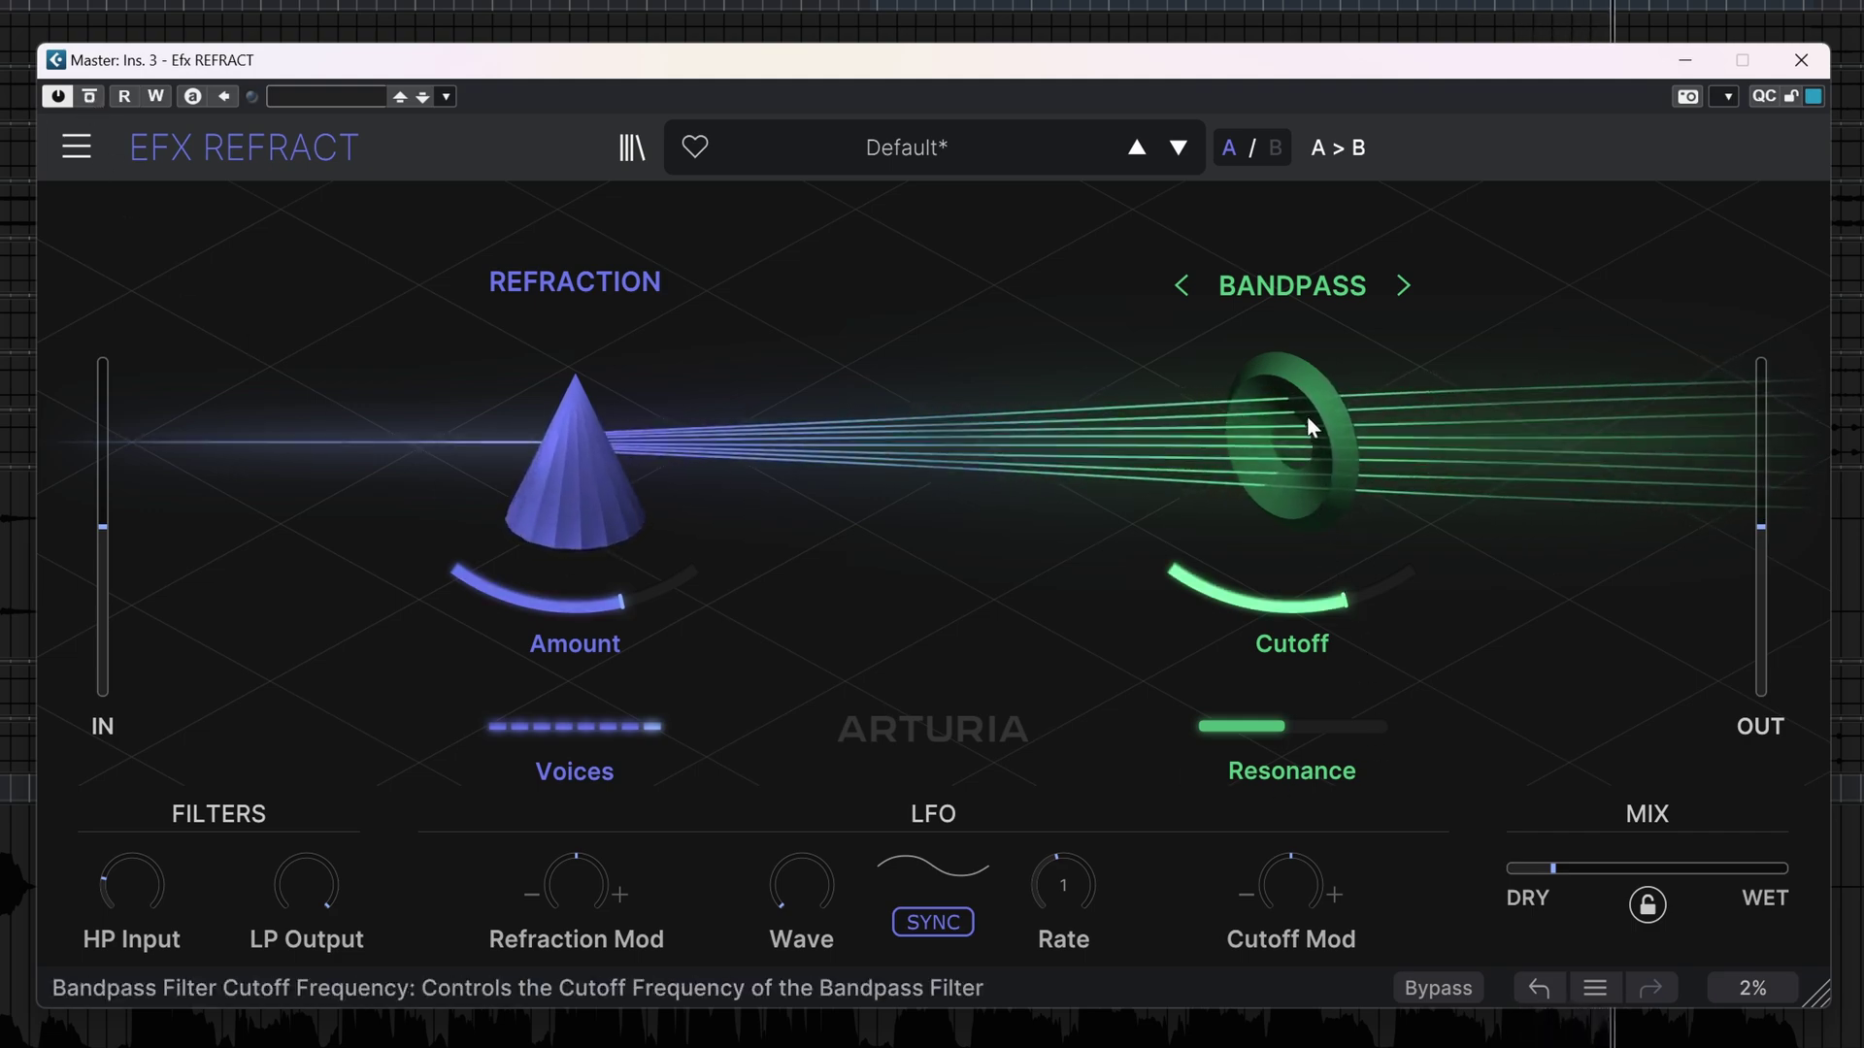
# - Switch the effect mode to Harmonizer and set its Chord to Minor
pyautogui.click(1296, 287)
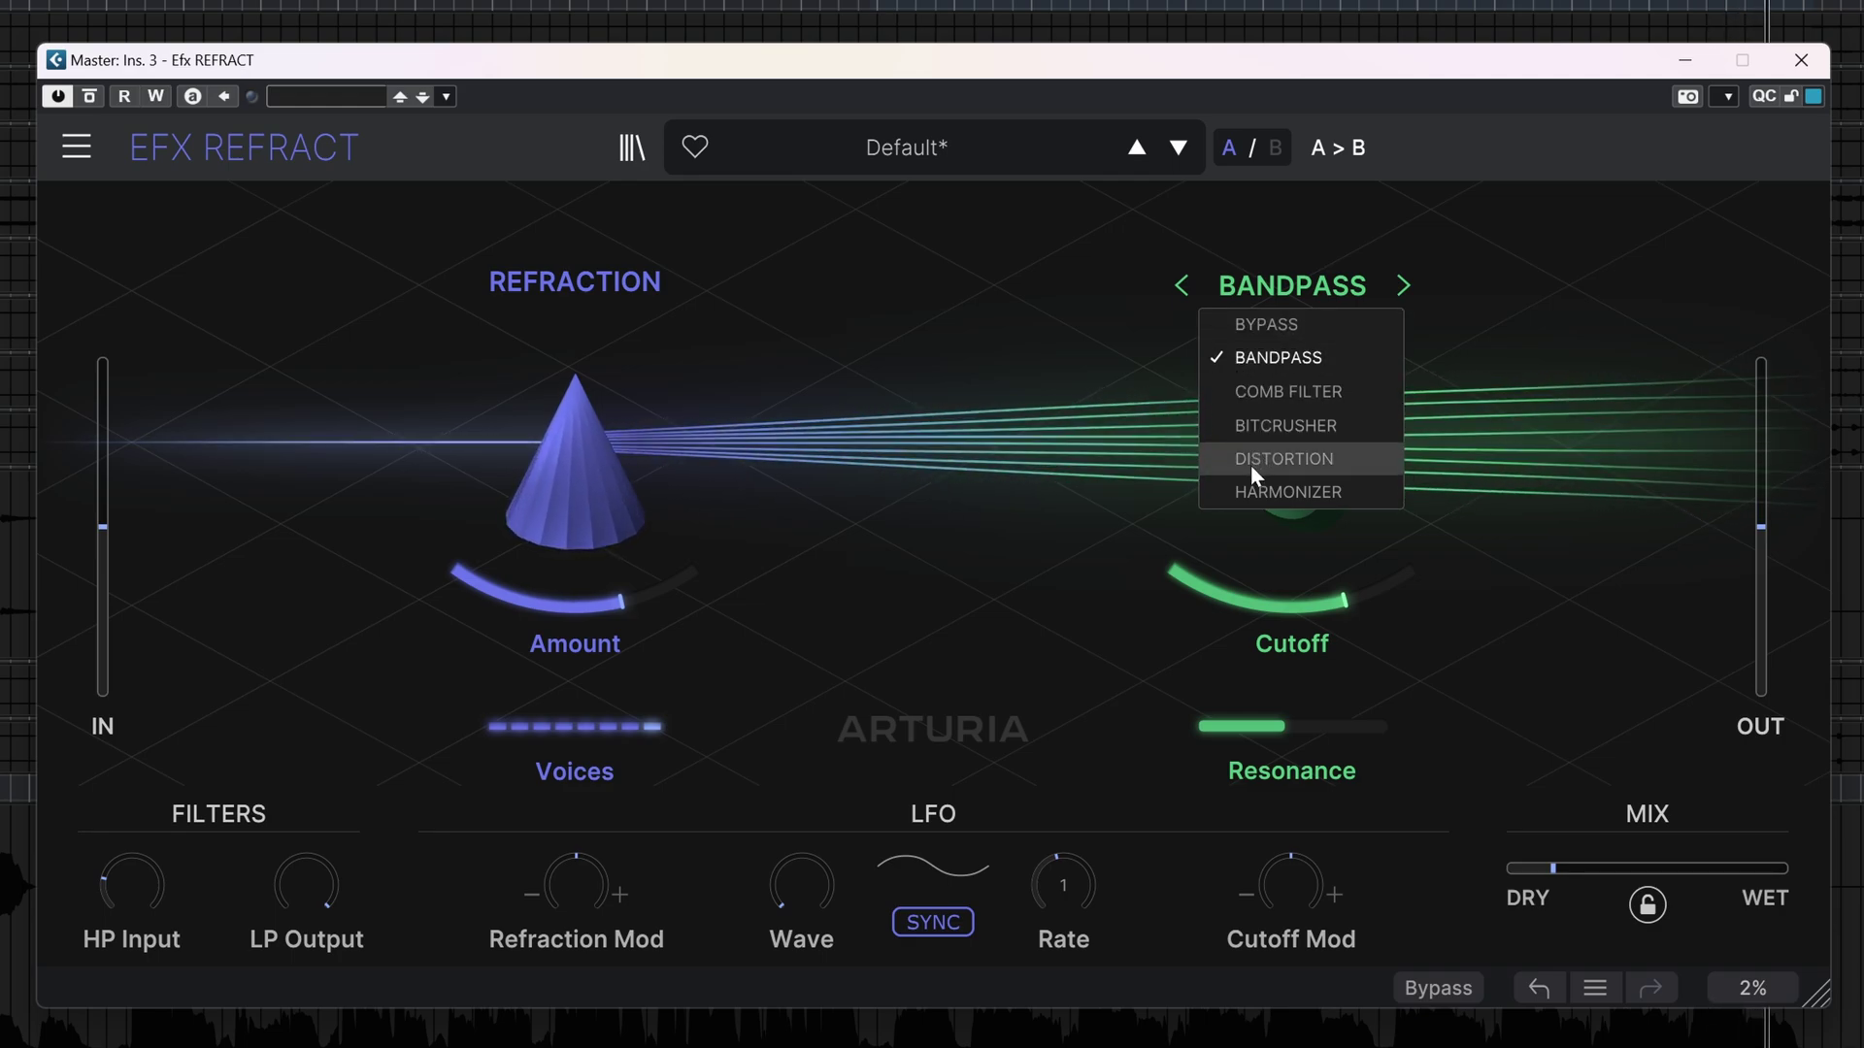
pyautogui.click(1252, 492)
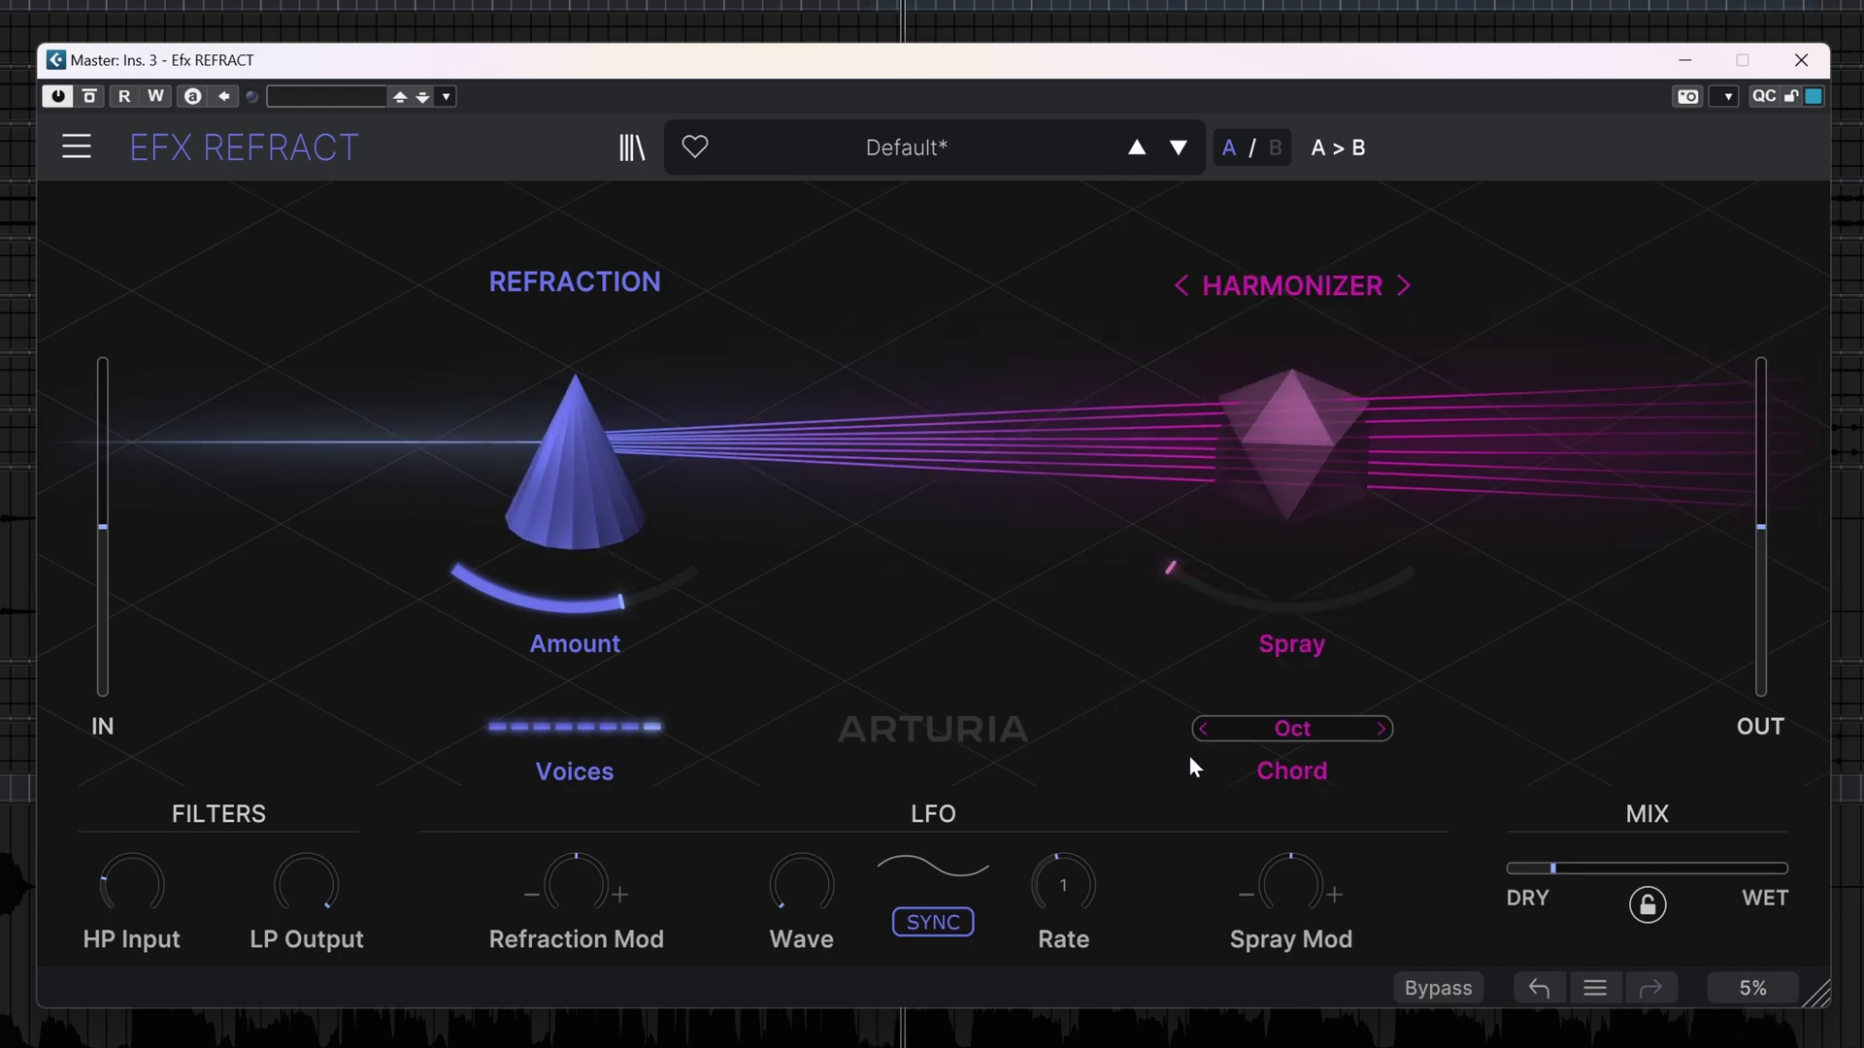
pyautogui.click(1291, 728)
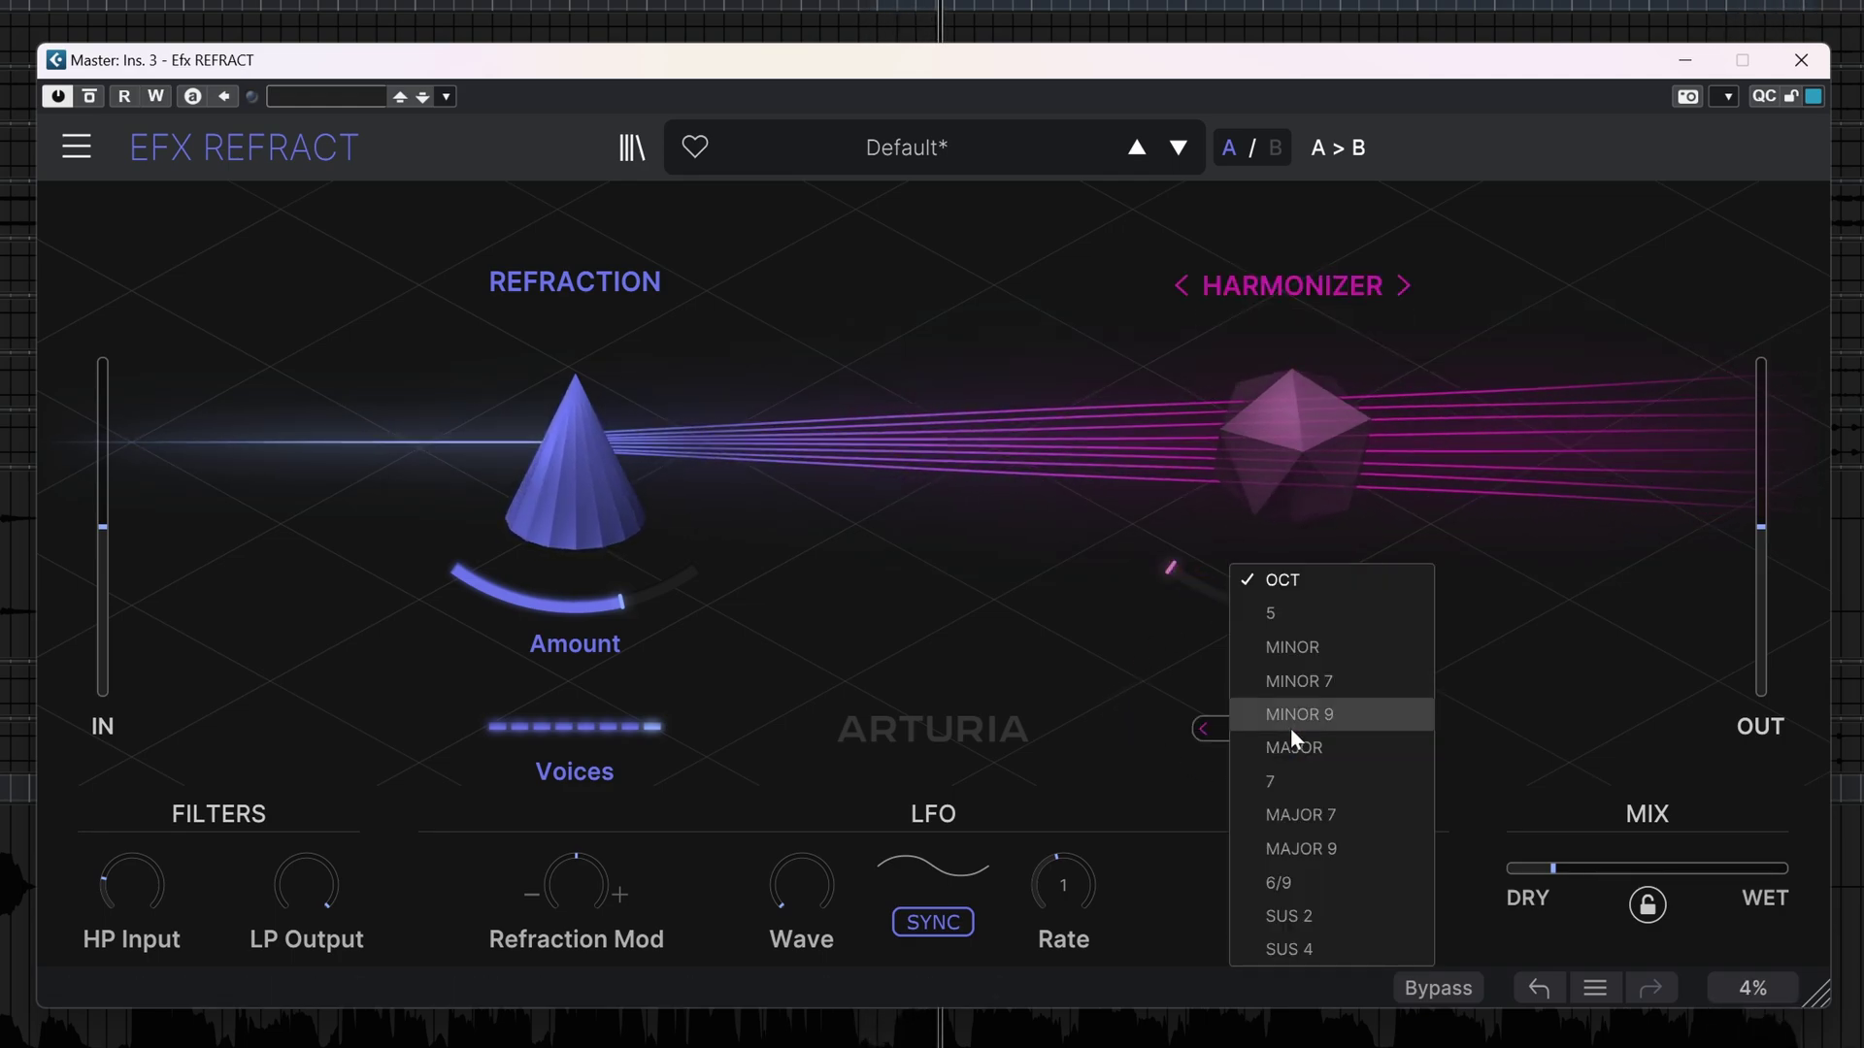
pyautogui.click(1280, 648)
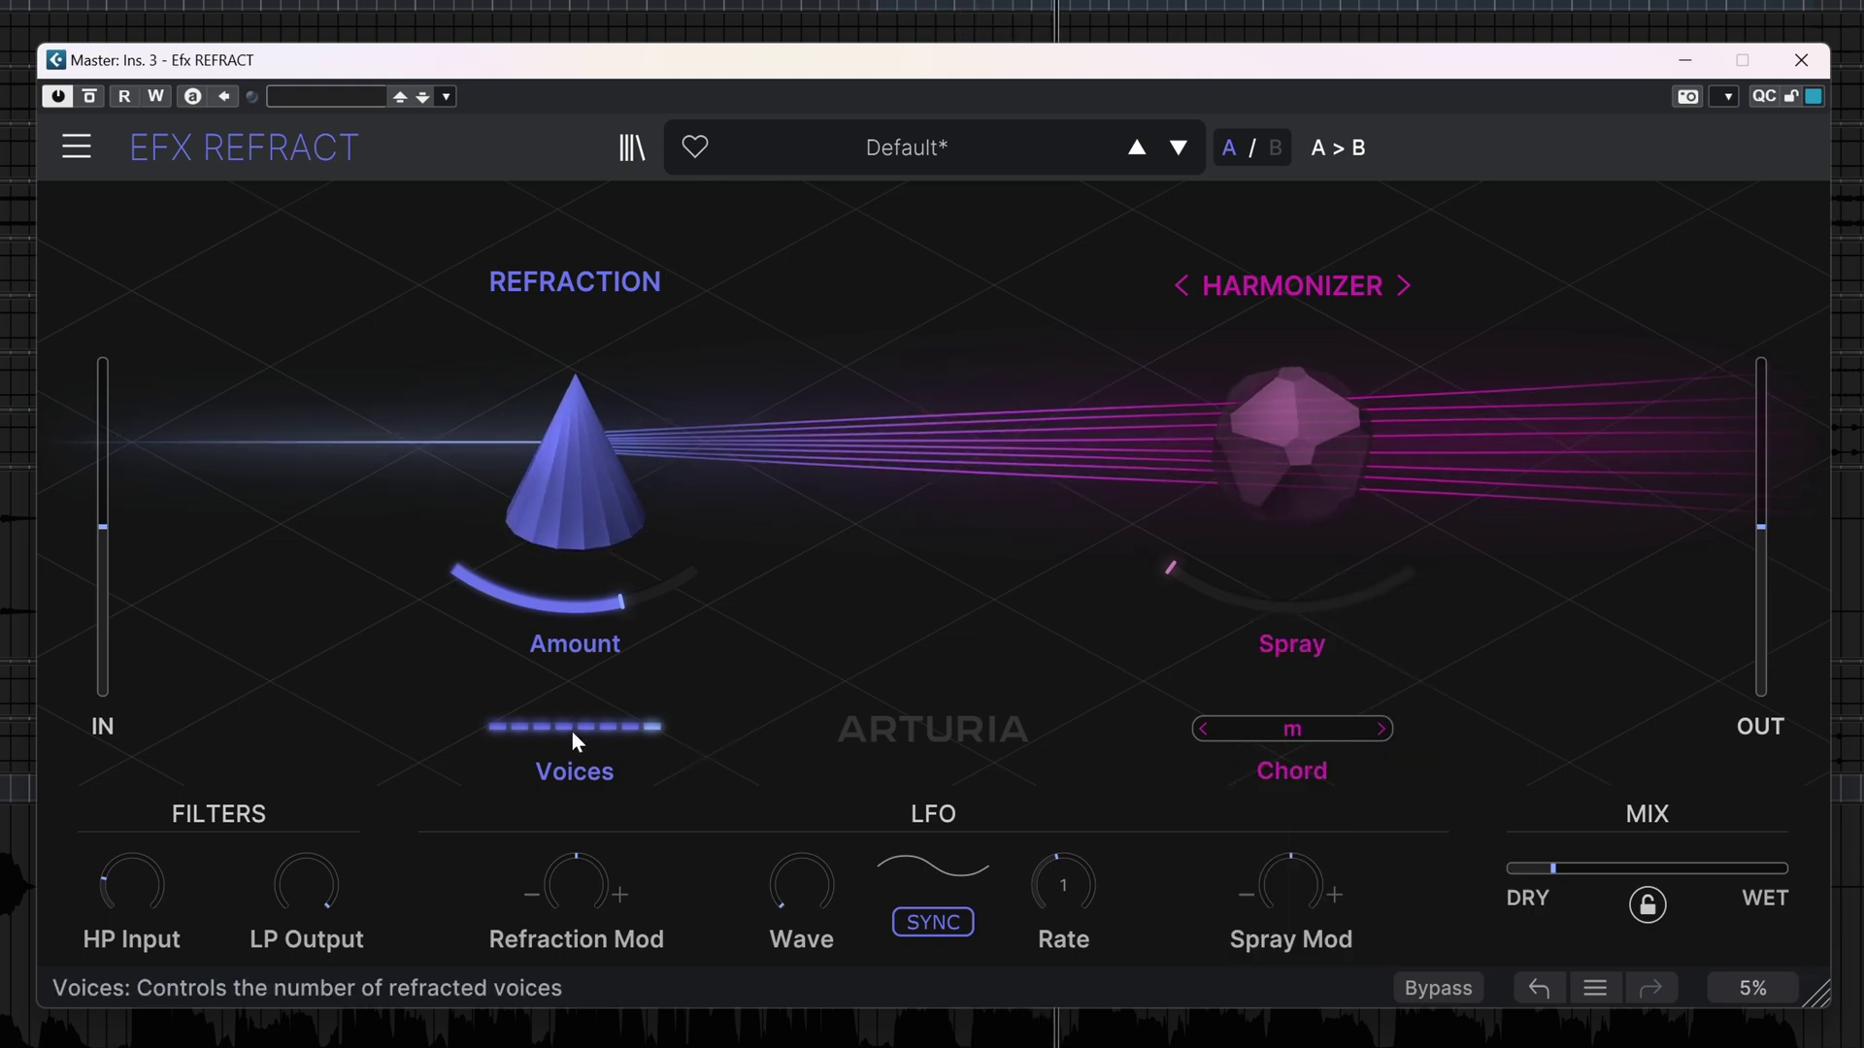
# - Vary the number of refraction Voices between 1 and 4, and settle on 3
pyautogui.moveTo(574, 726)
pyautogui.moveTo(653, 726); pyautogui.dragTo(542, 726)
pyautogui.scroll(-2, 575, 726)
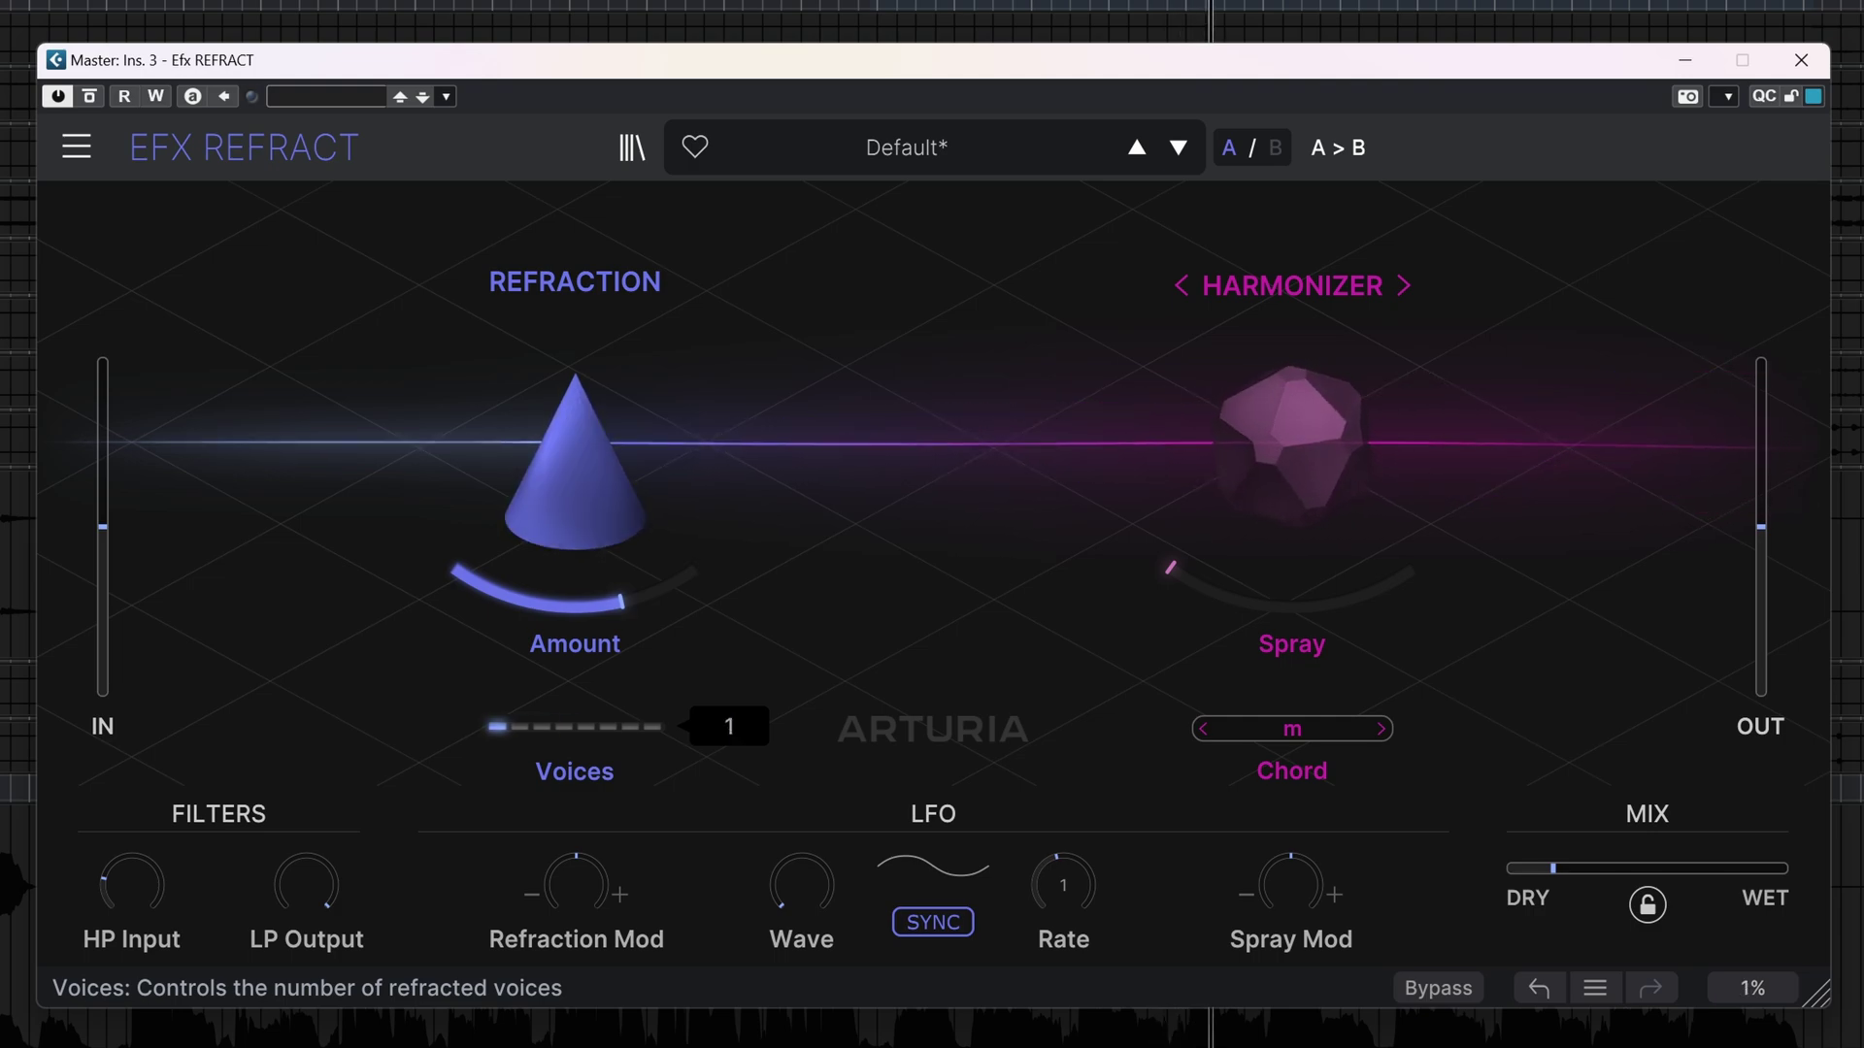
pyautogui.scroll(1, 575, 727)
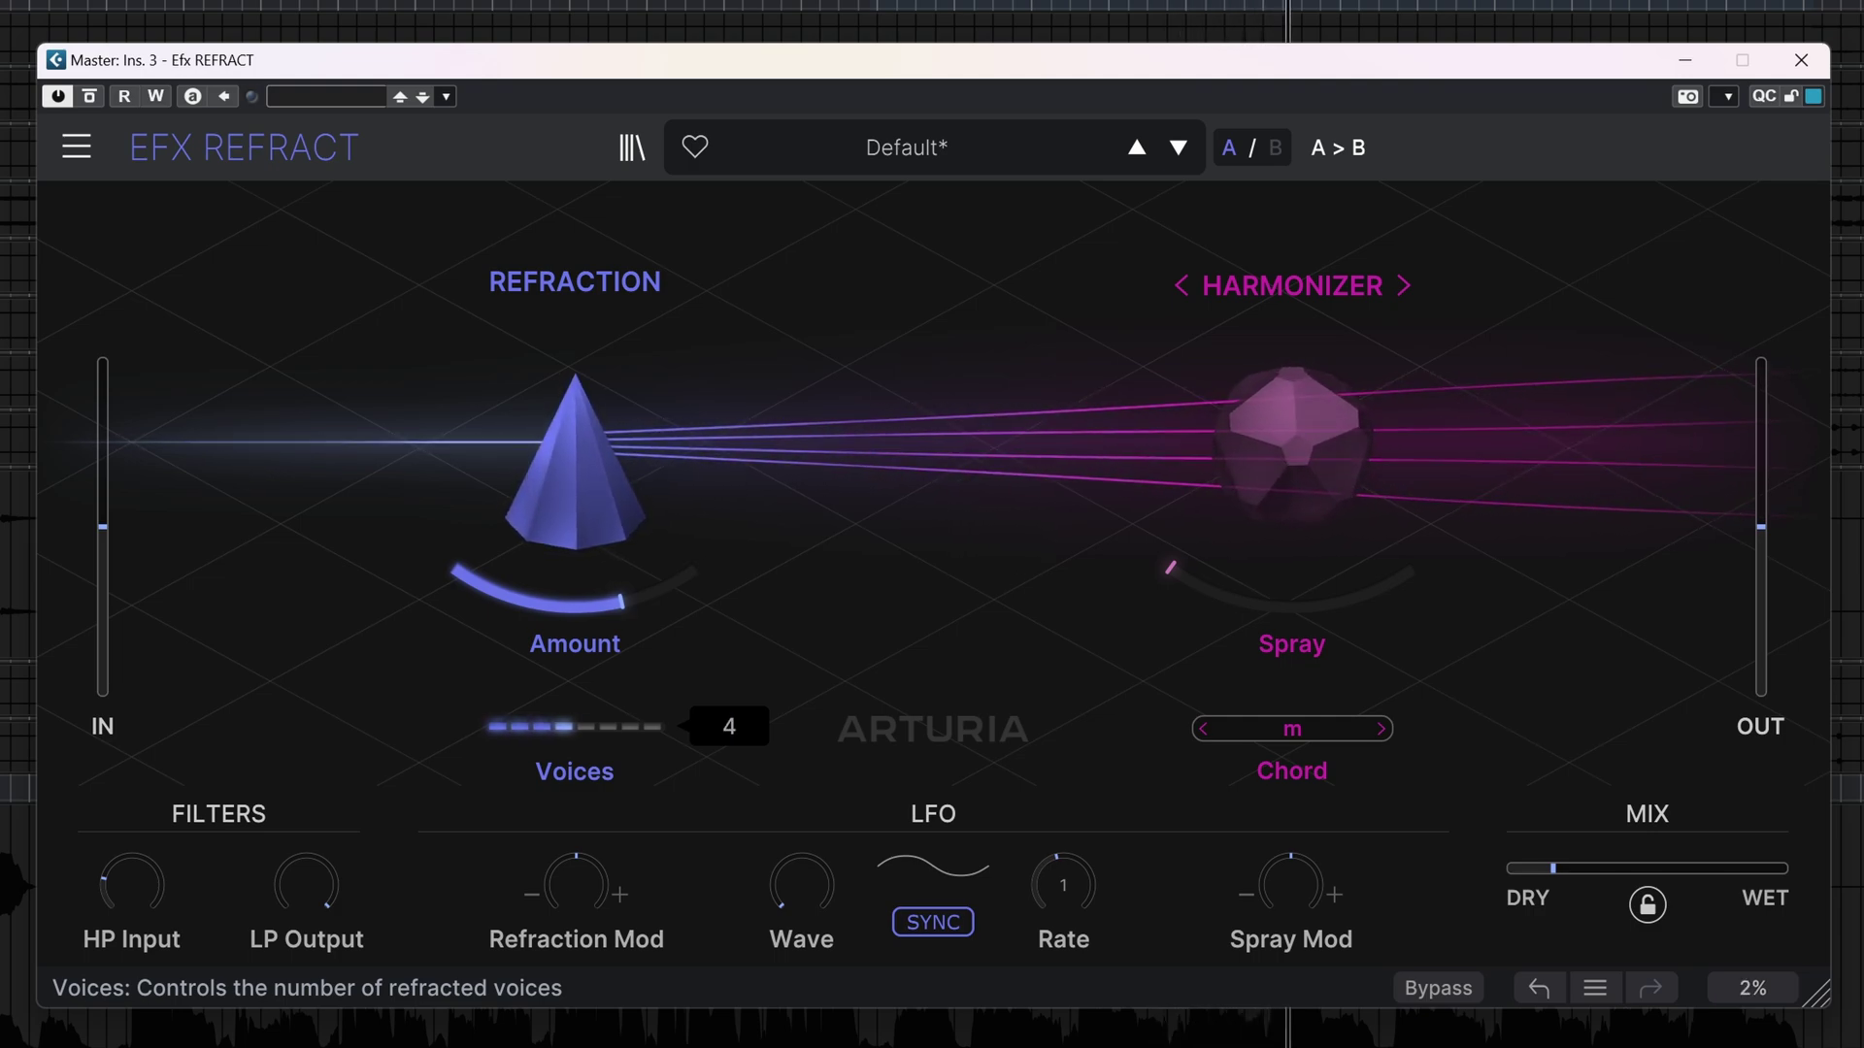
pyautogui.scroll(-1, 575, 726)
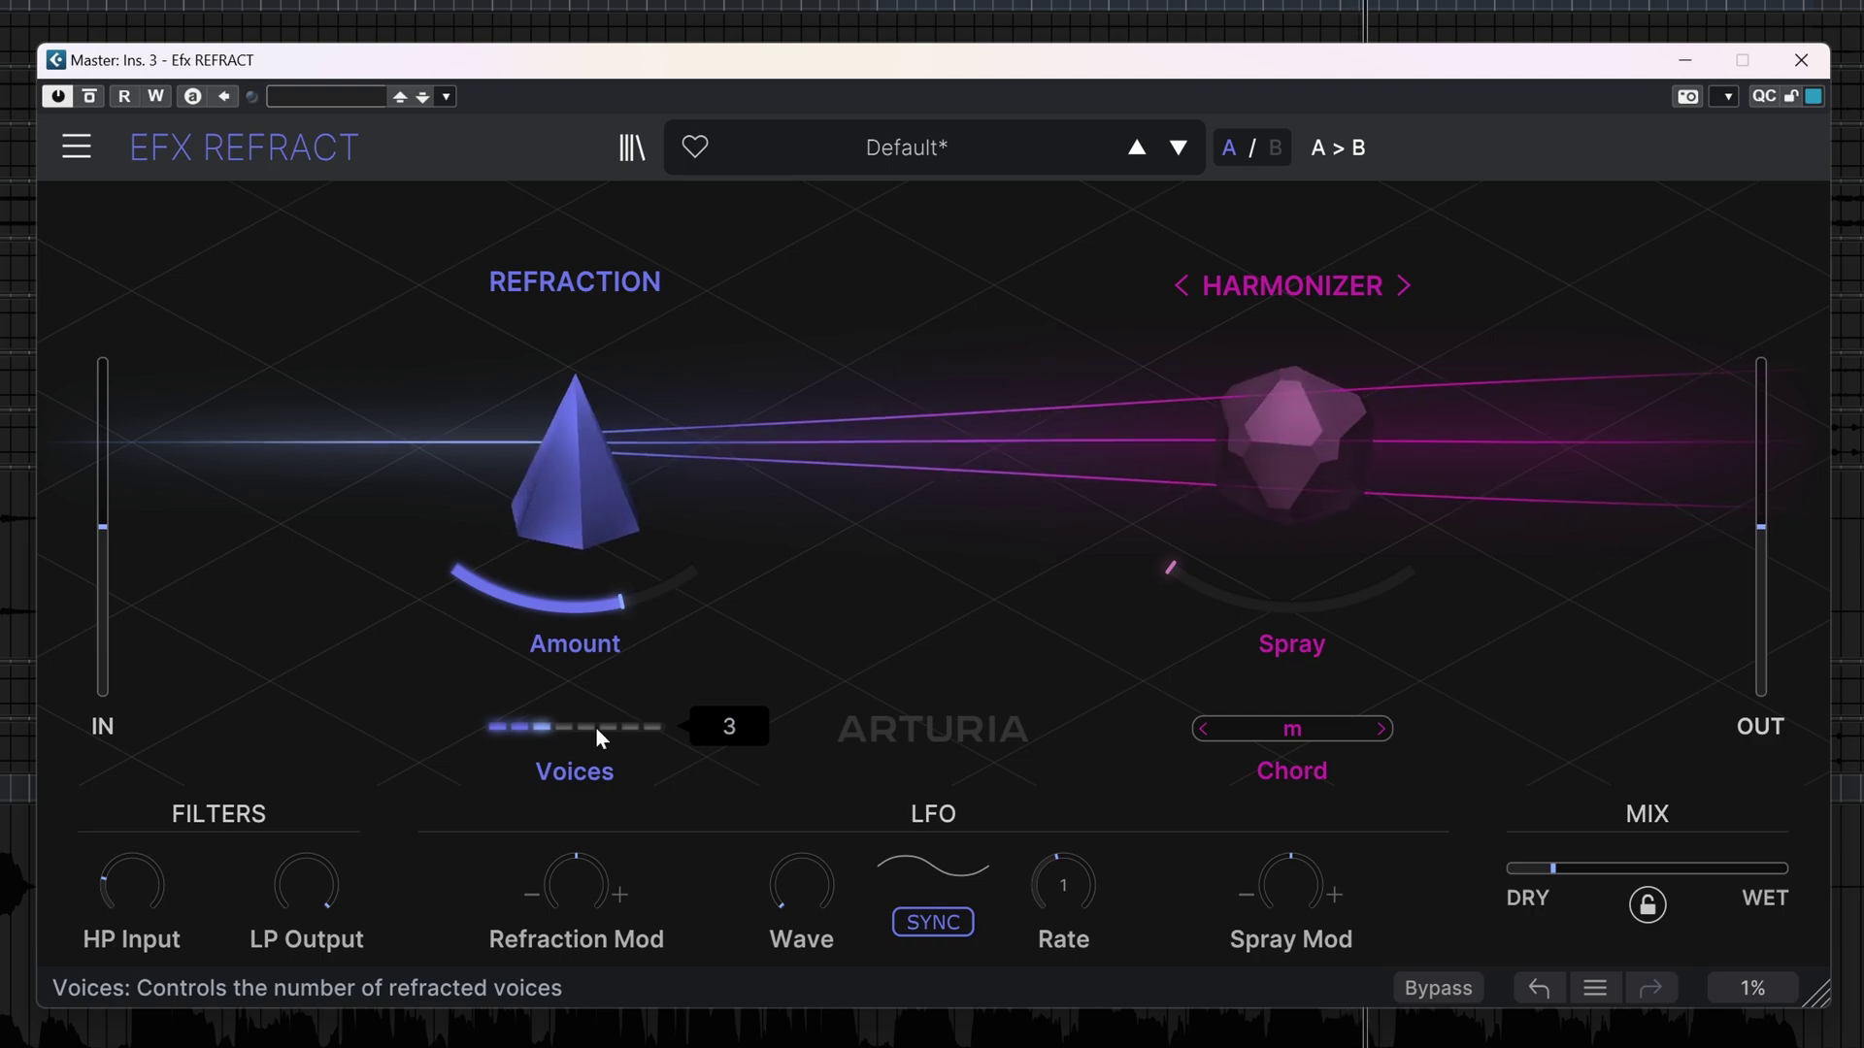
# - Audition the Harmonizer's Chord as OCT, SUS 2 and MAJOR, and return it to MINOR
pyautogui.click(1308, 736)
pyautogui.click(1301, 581)
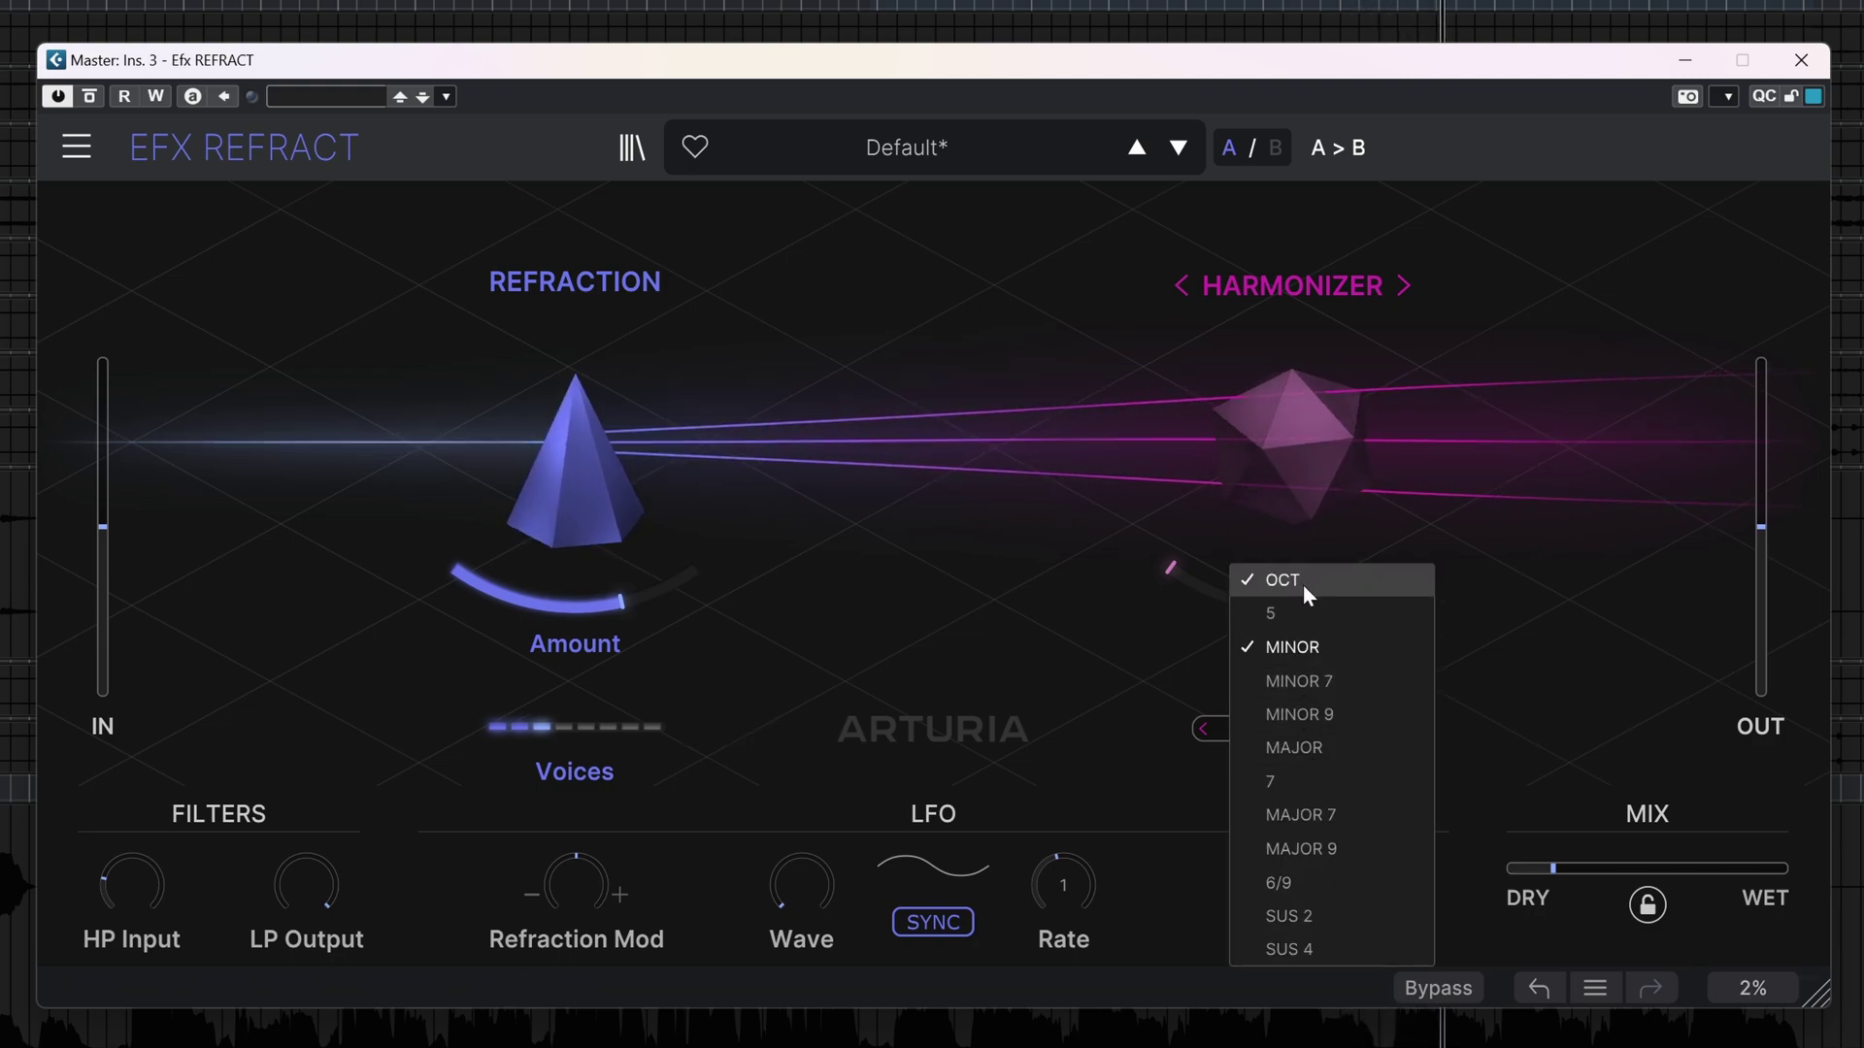
pyautogui.click(1301, 728)
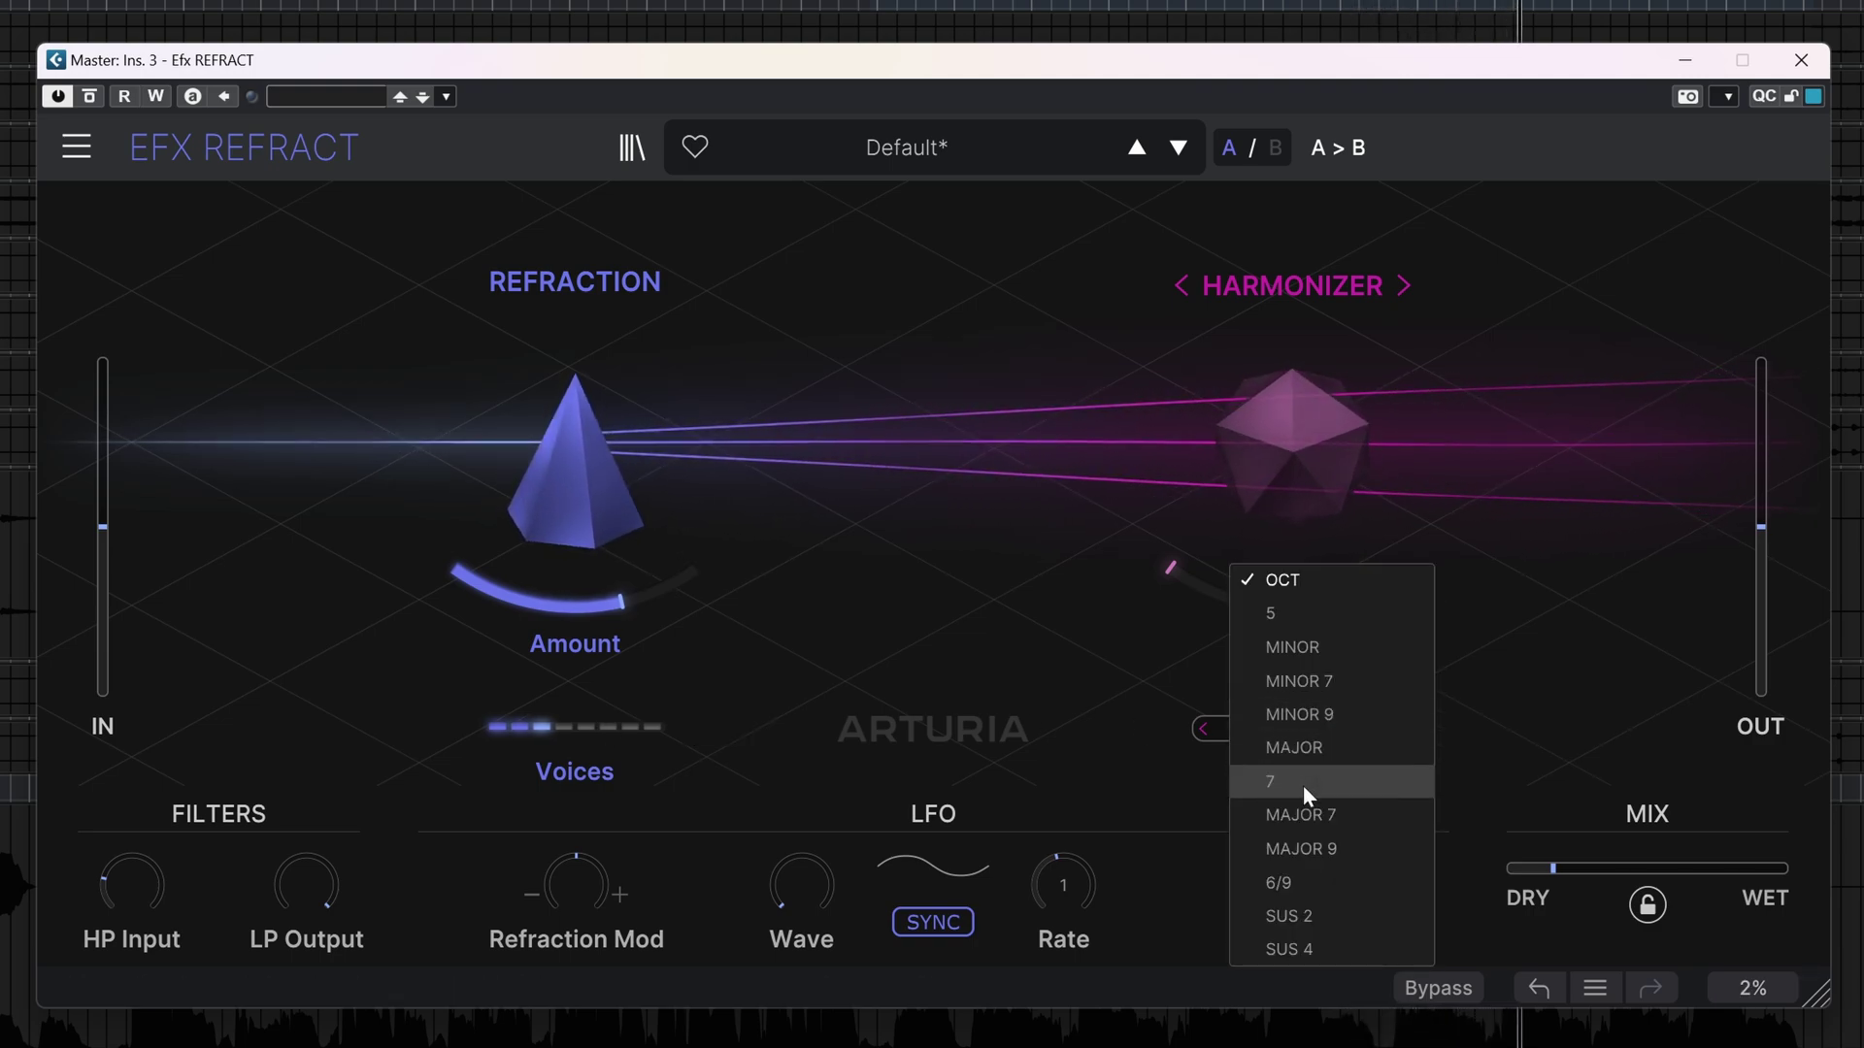
pyautogui.click(1311, 913)
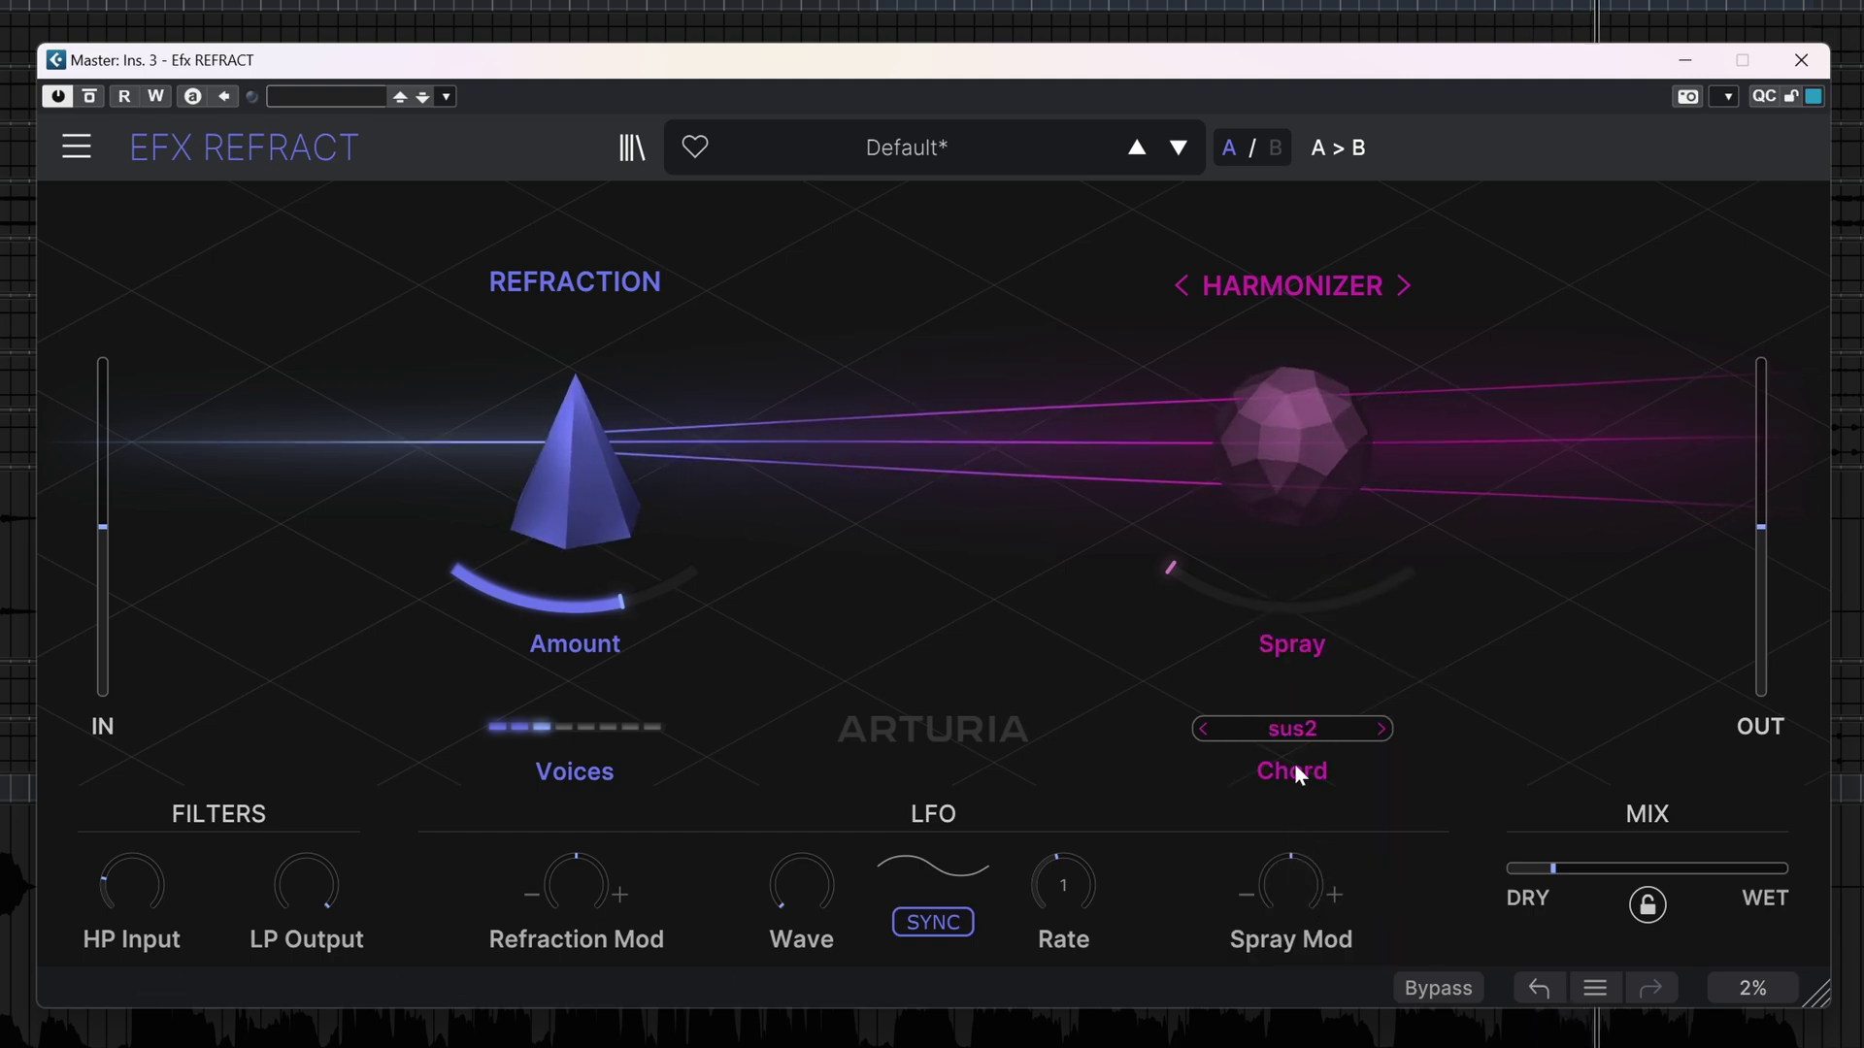
pyautogui.click(1297, 728)
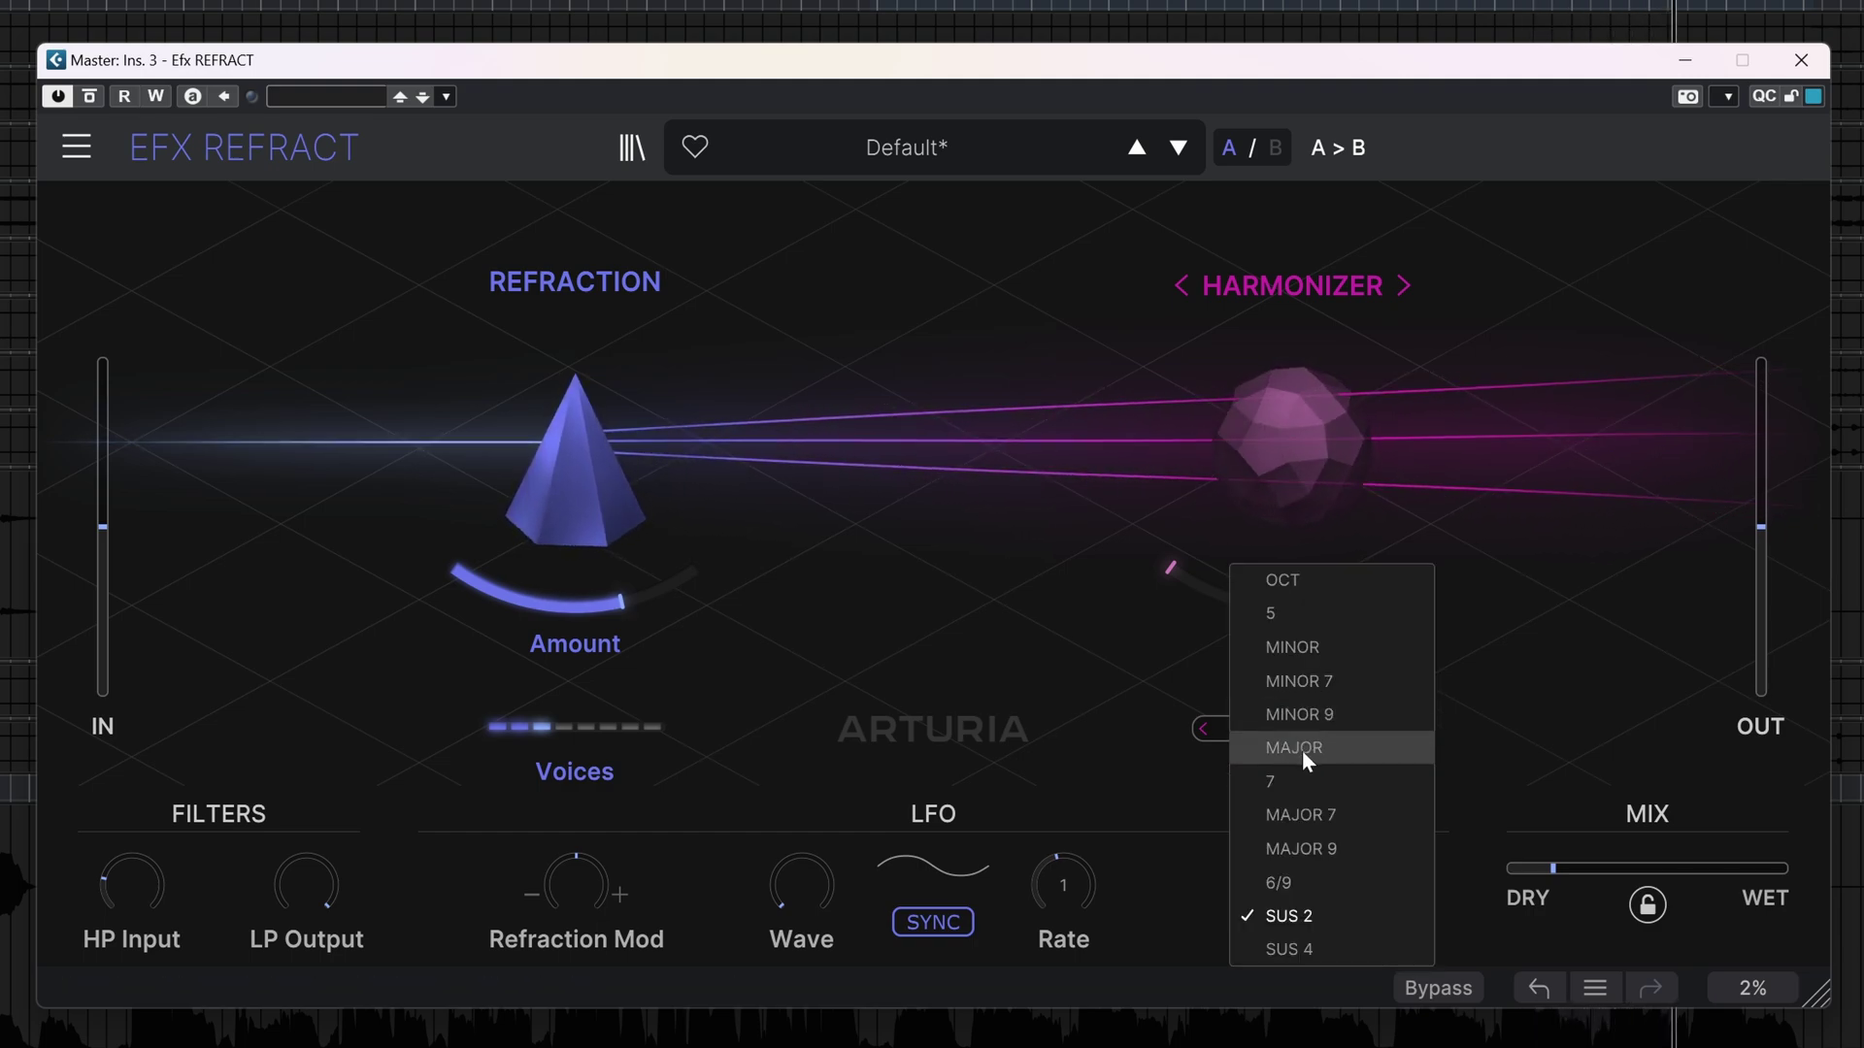
pyautogui.click(1302, 750)
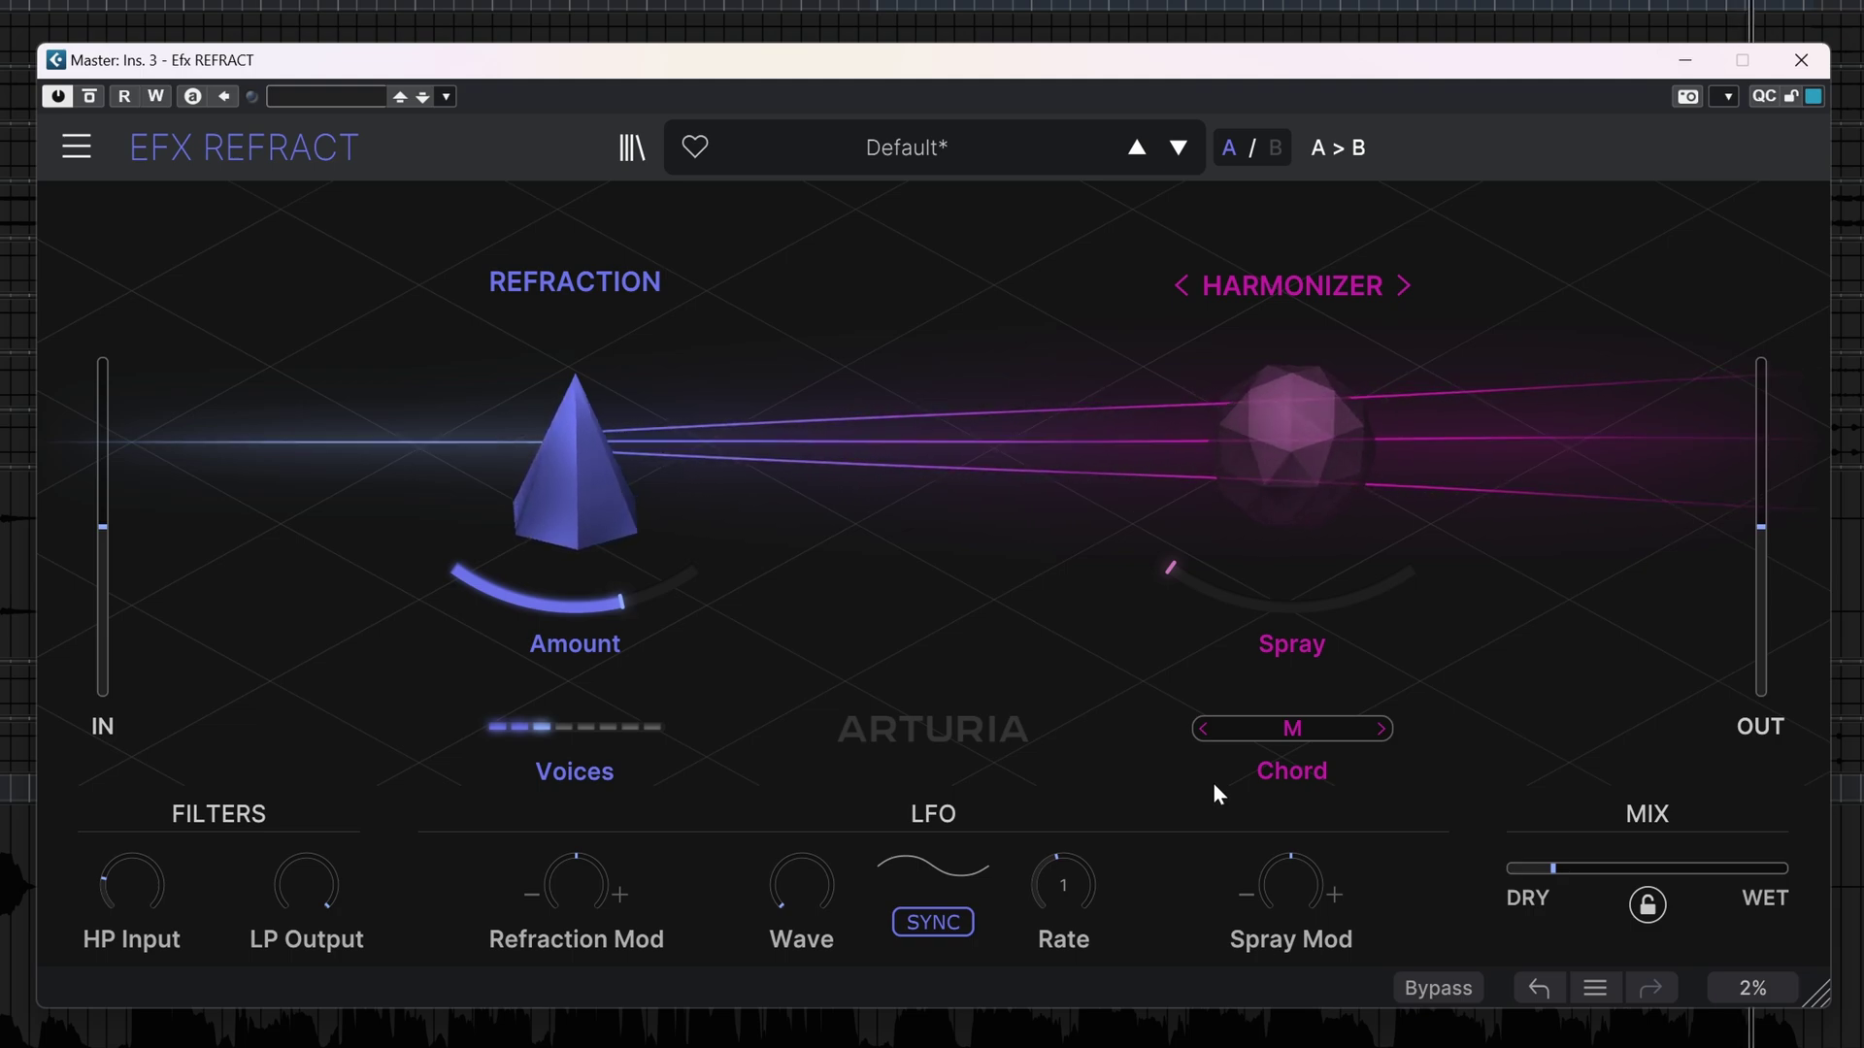
pyautogui.click(1311, 728)
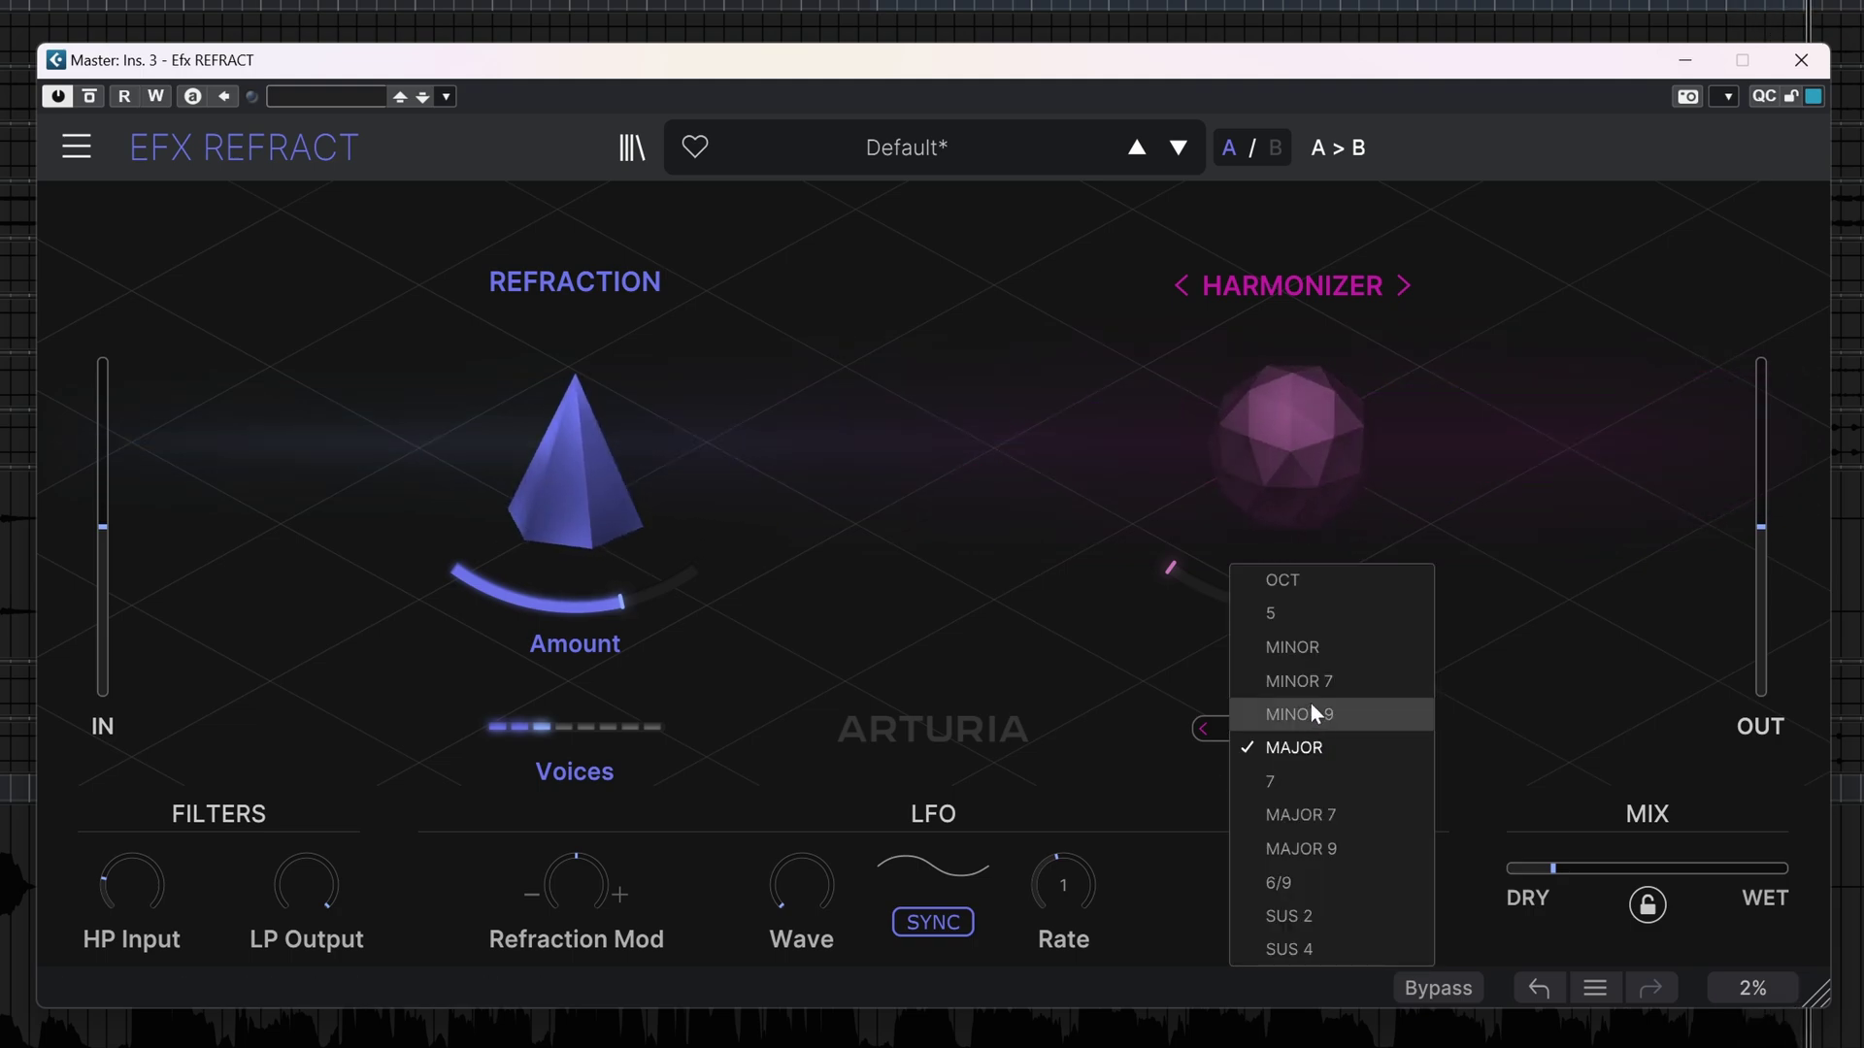
pyautogui.click(1296, 647)
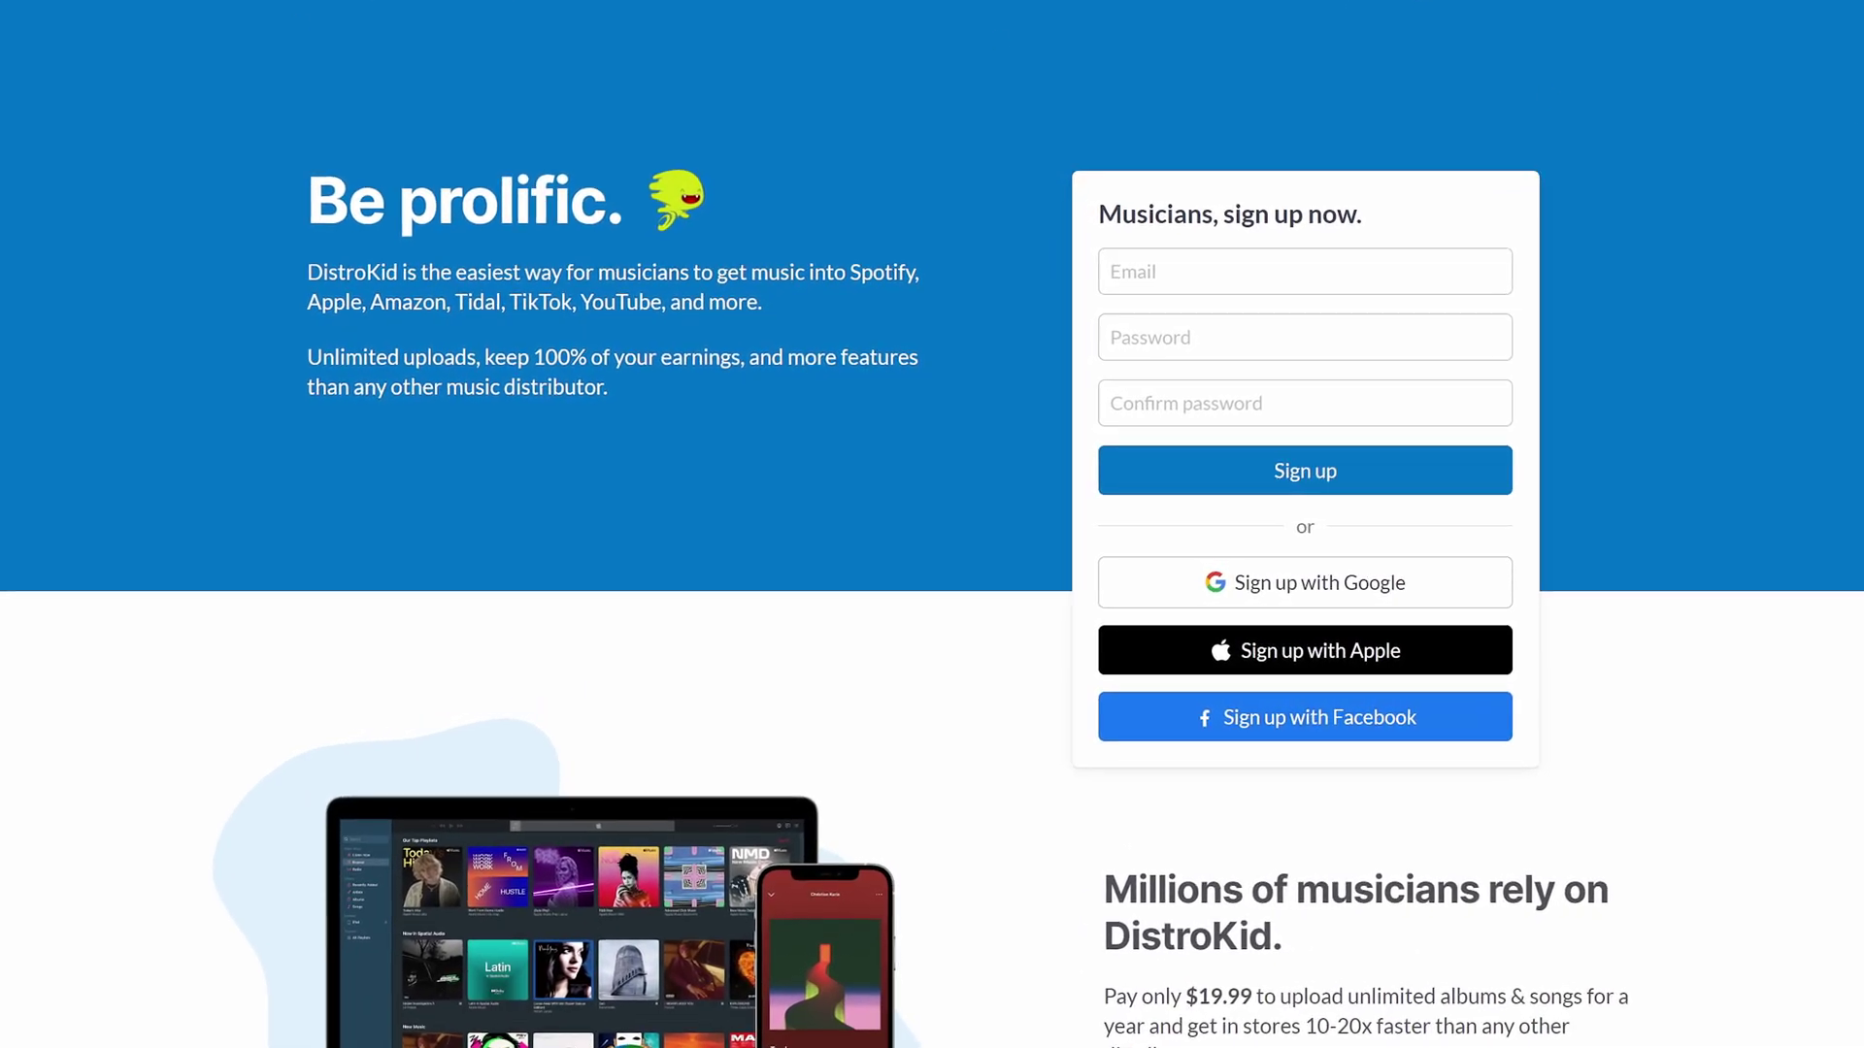
# - Switch to the DistroKid website and look through its home page, cover song help article and music upload form
pyautogui.scroll(-10, 932, 524)
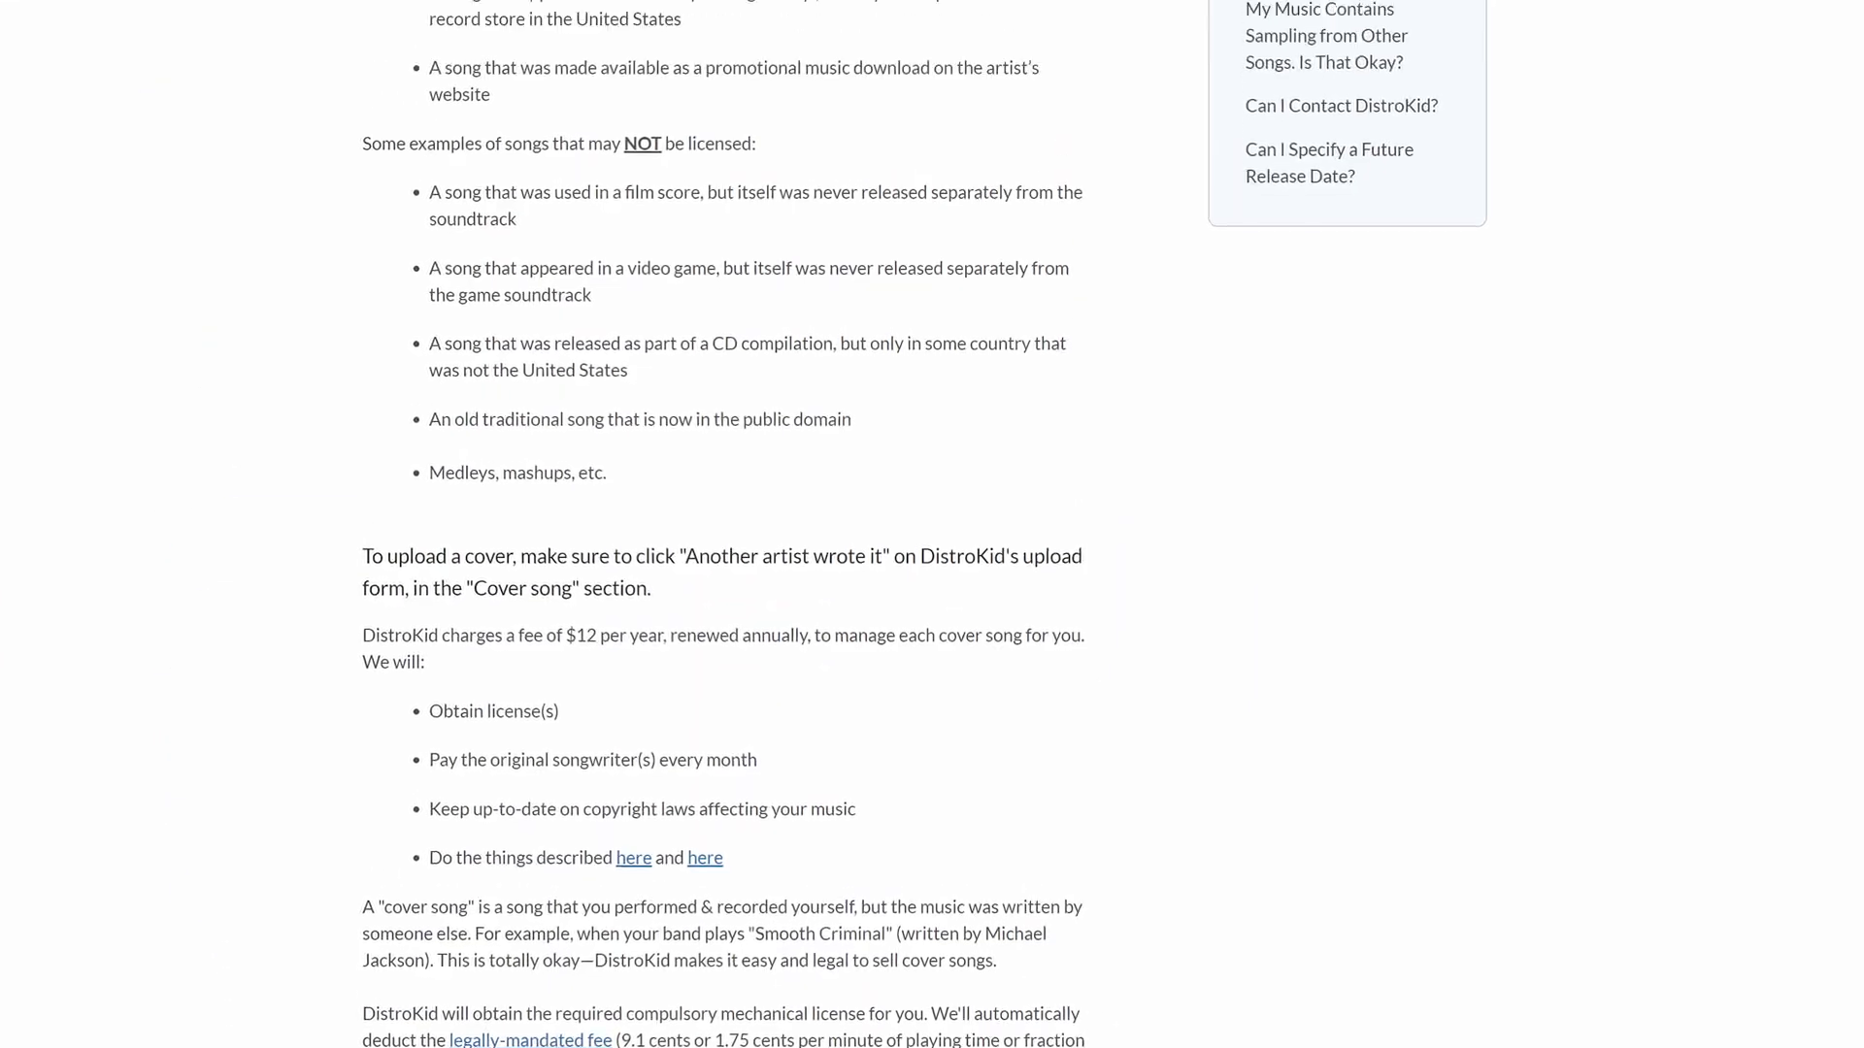
pyautogui.scroll(5, 932, 524)
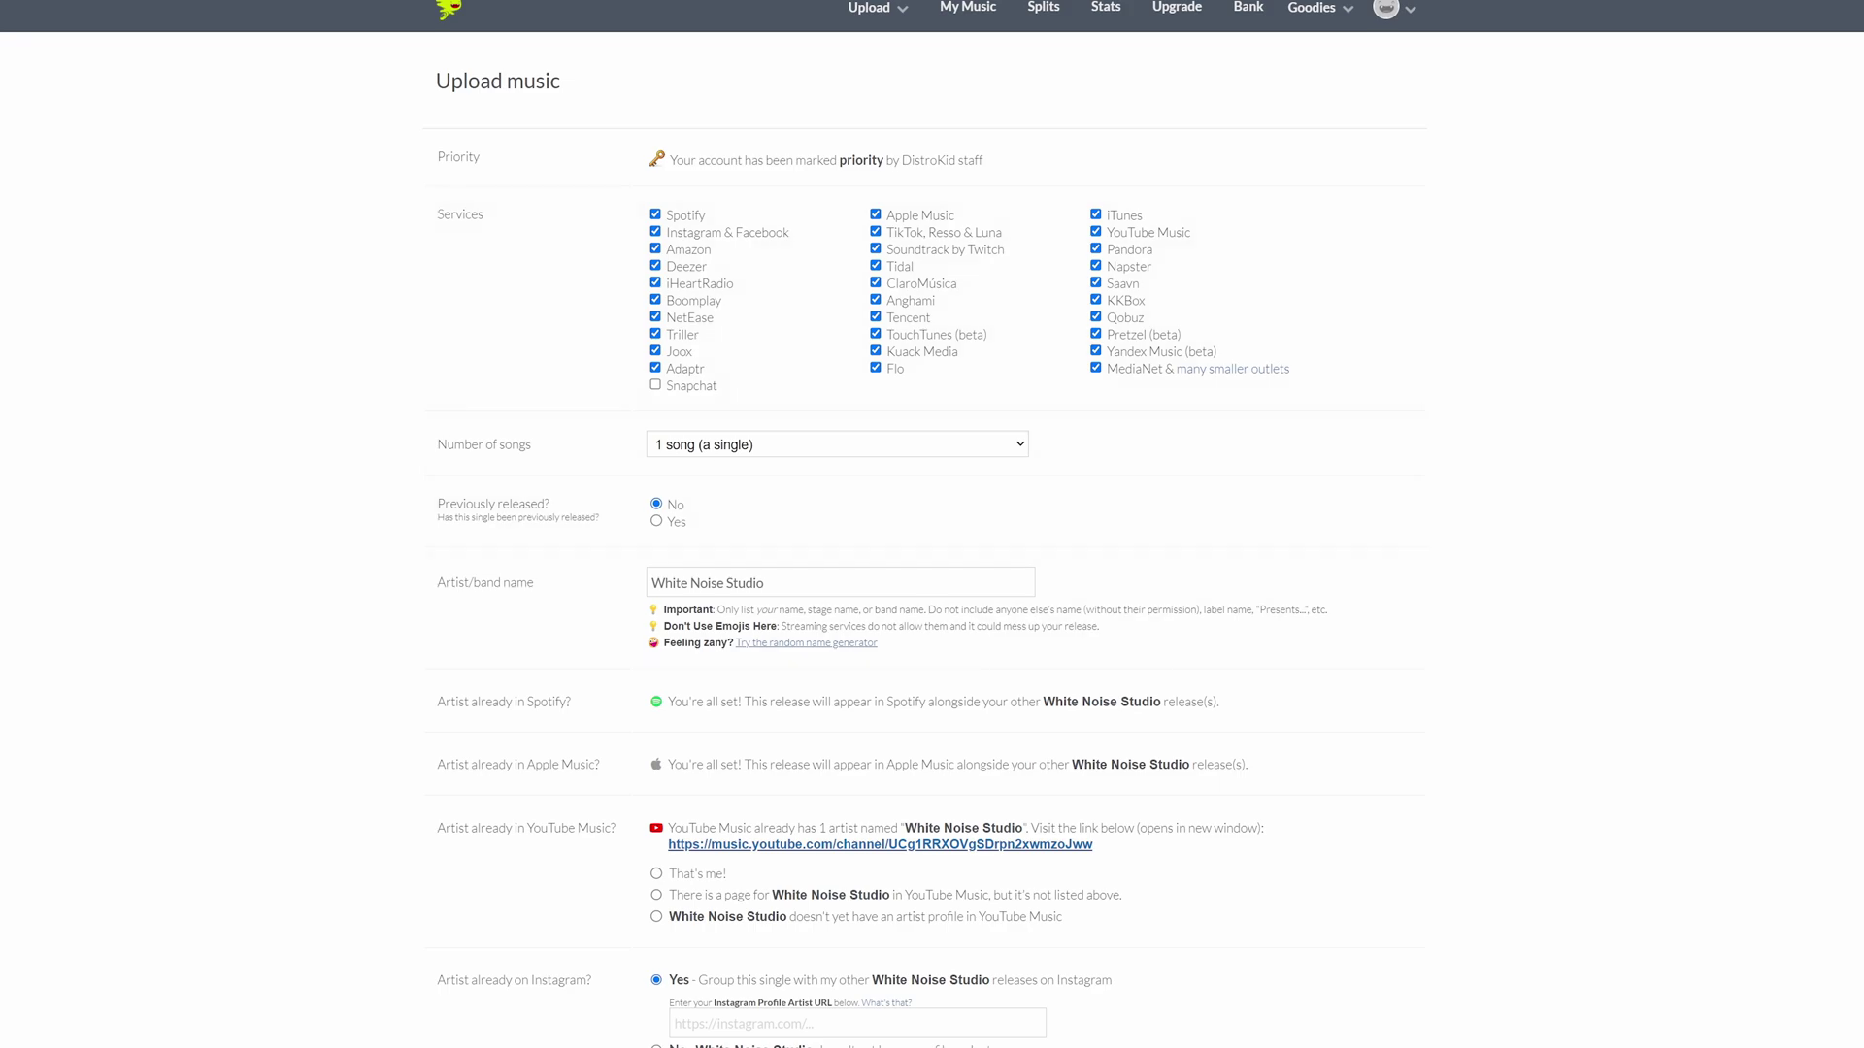
pyautogui.scroll(-8, 932, 525)
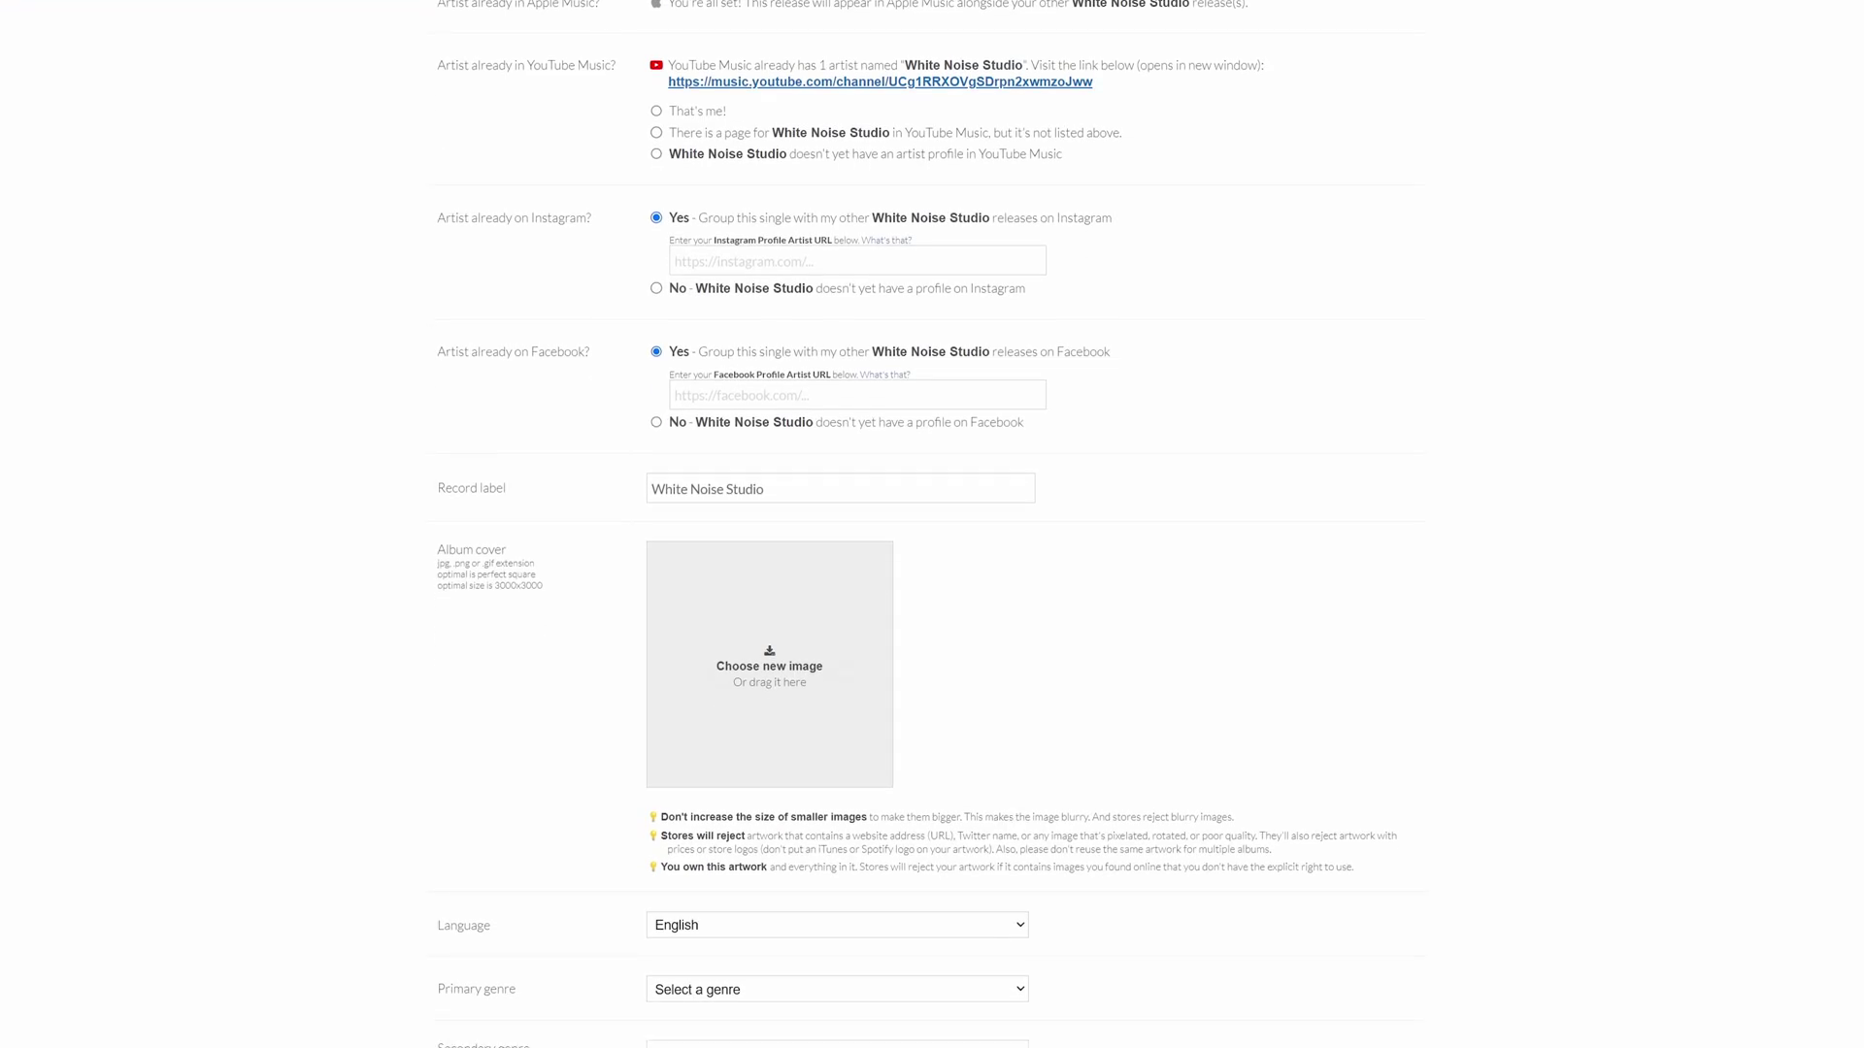
pyautogui.scroll(-4, 932, 525)
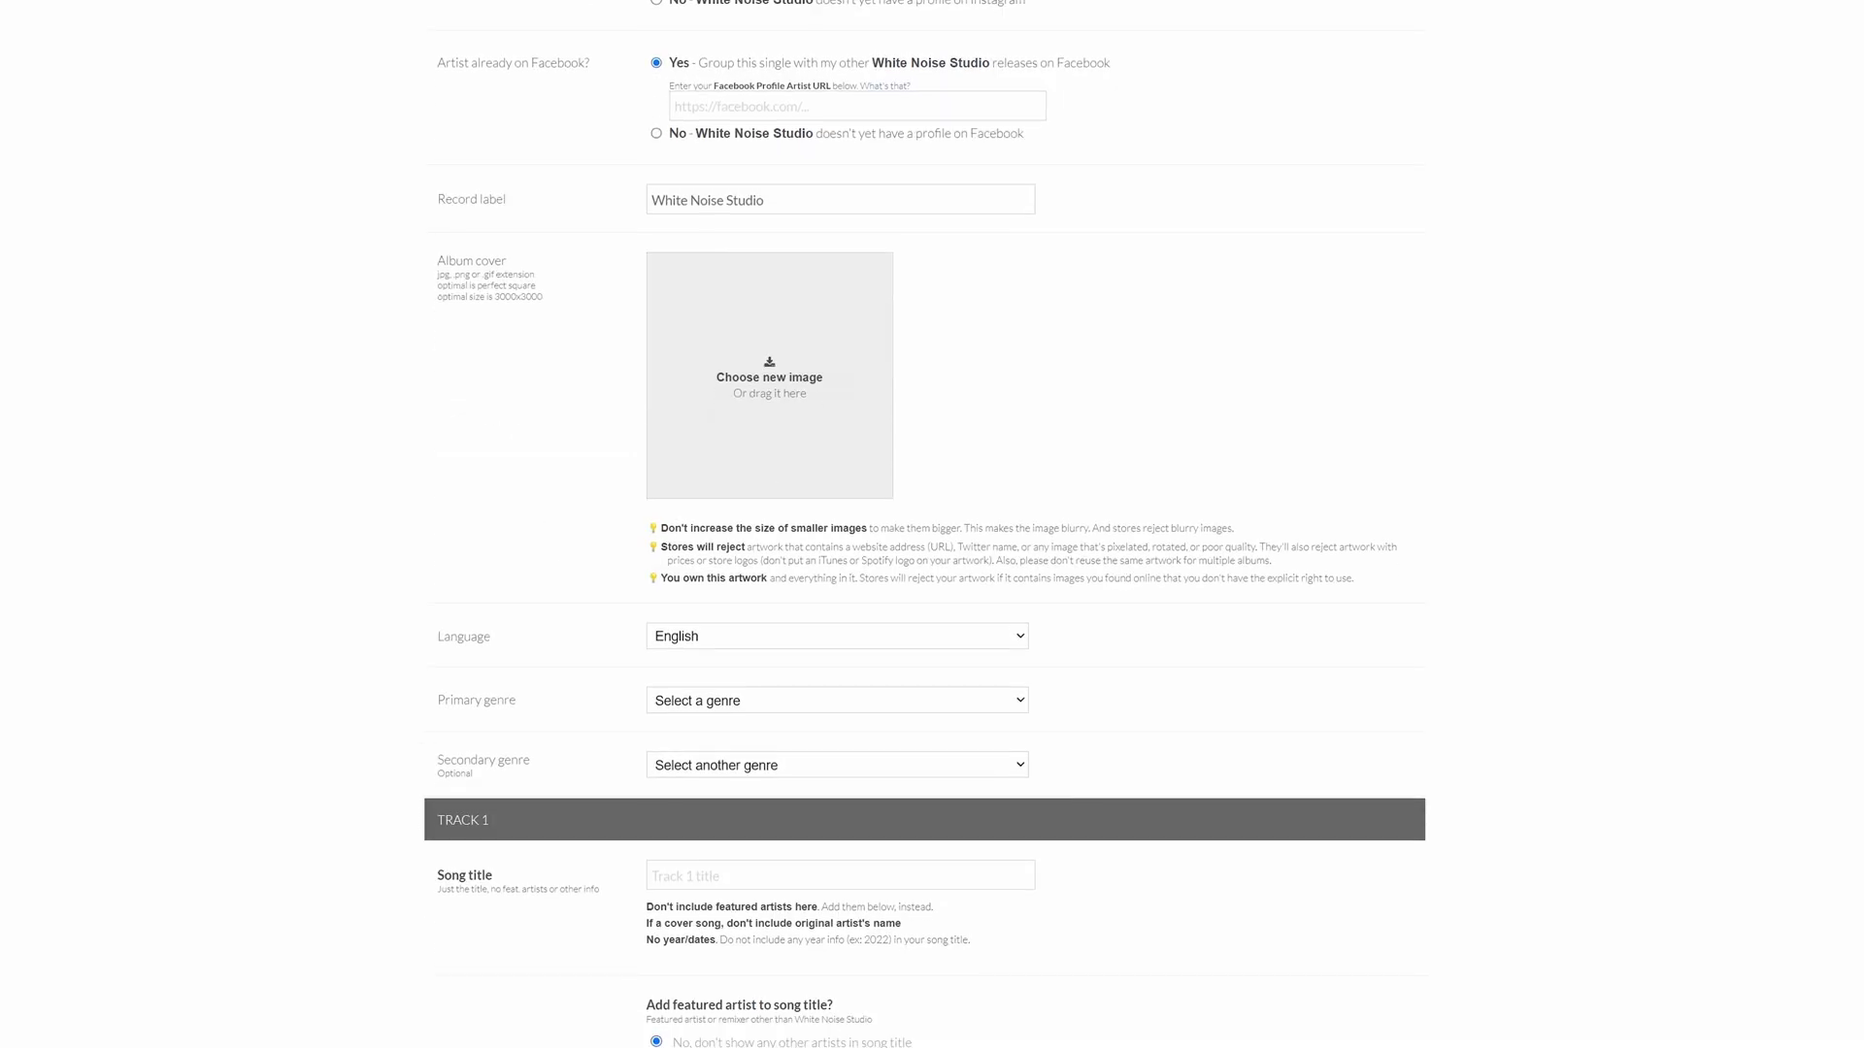
pyautogui.scroll(-1, 932, 524)
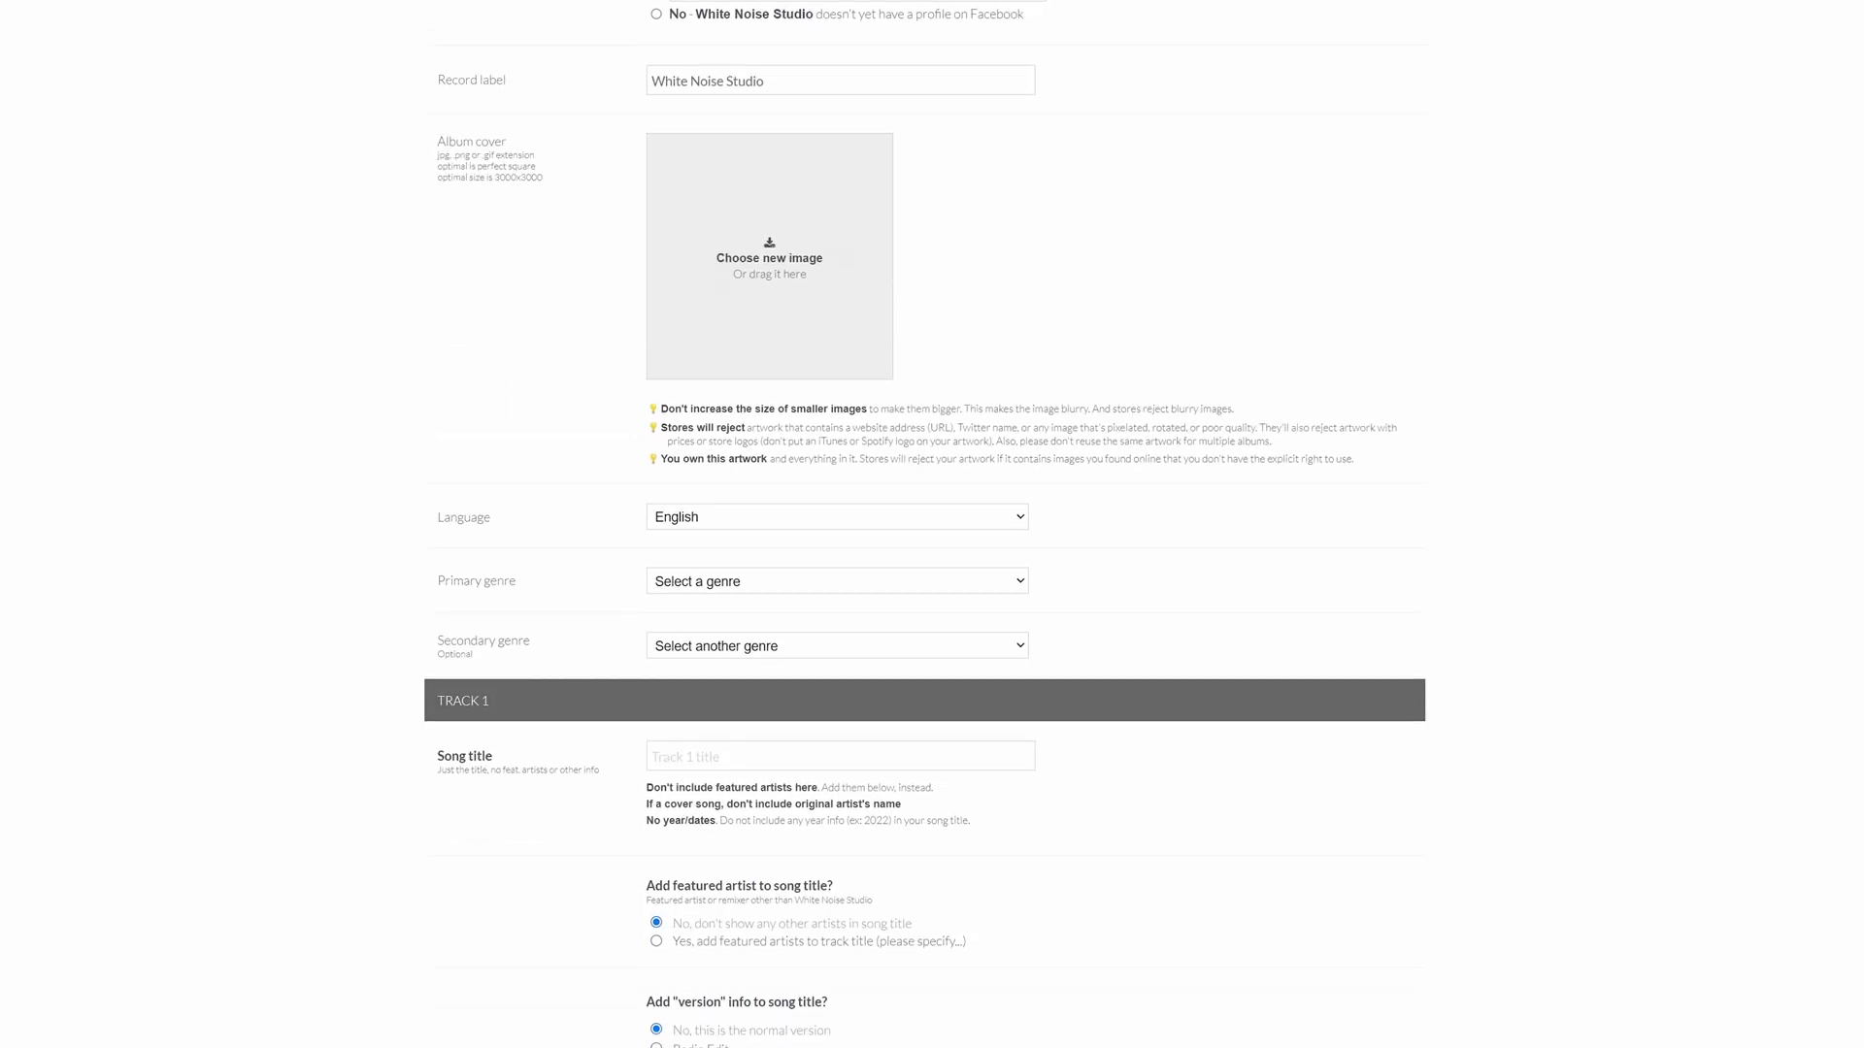
pyautogui.scroll(-1, 932, 524)
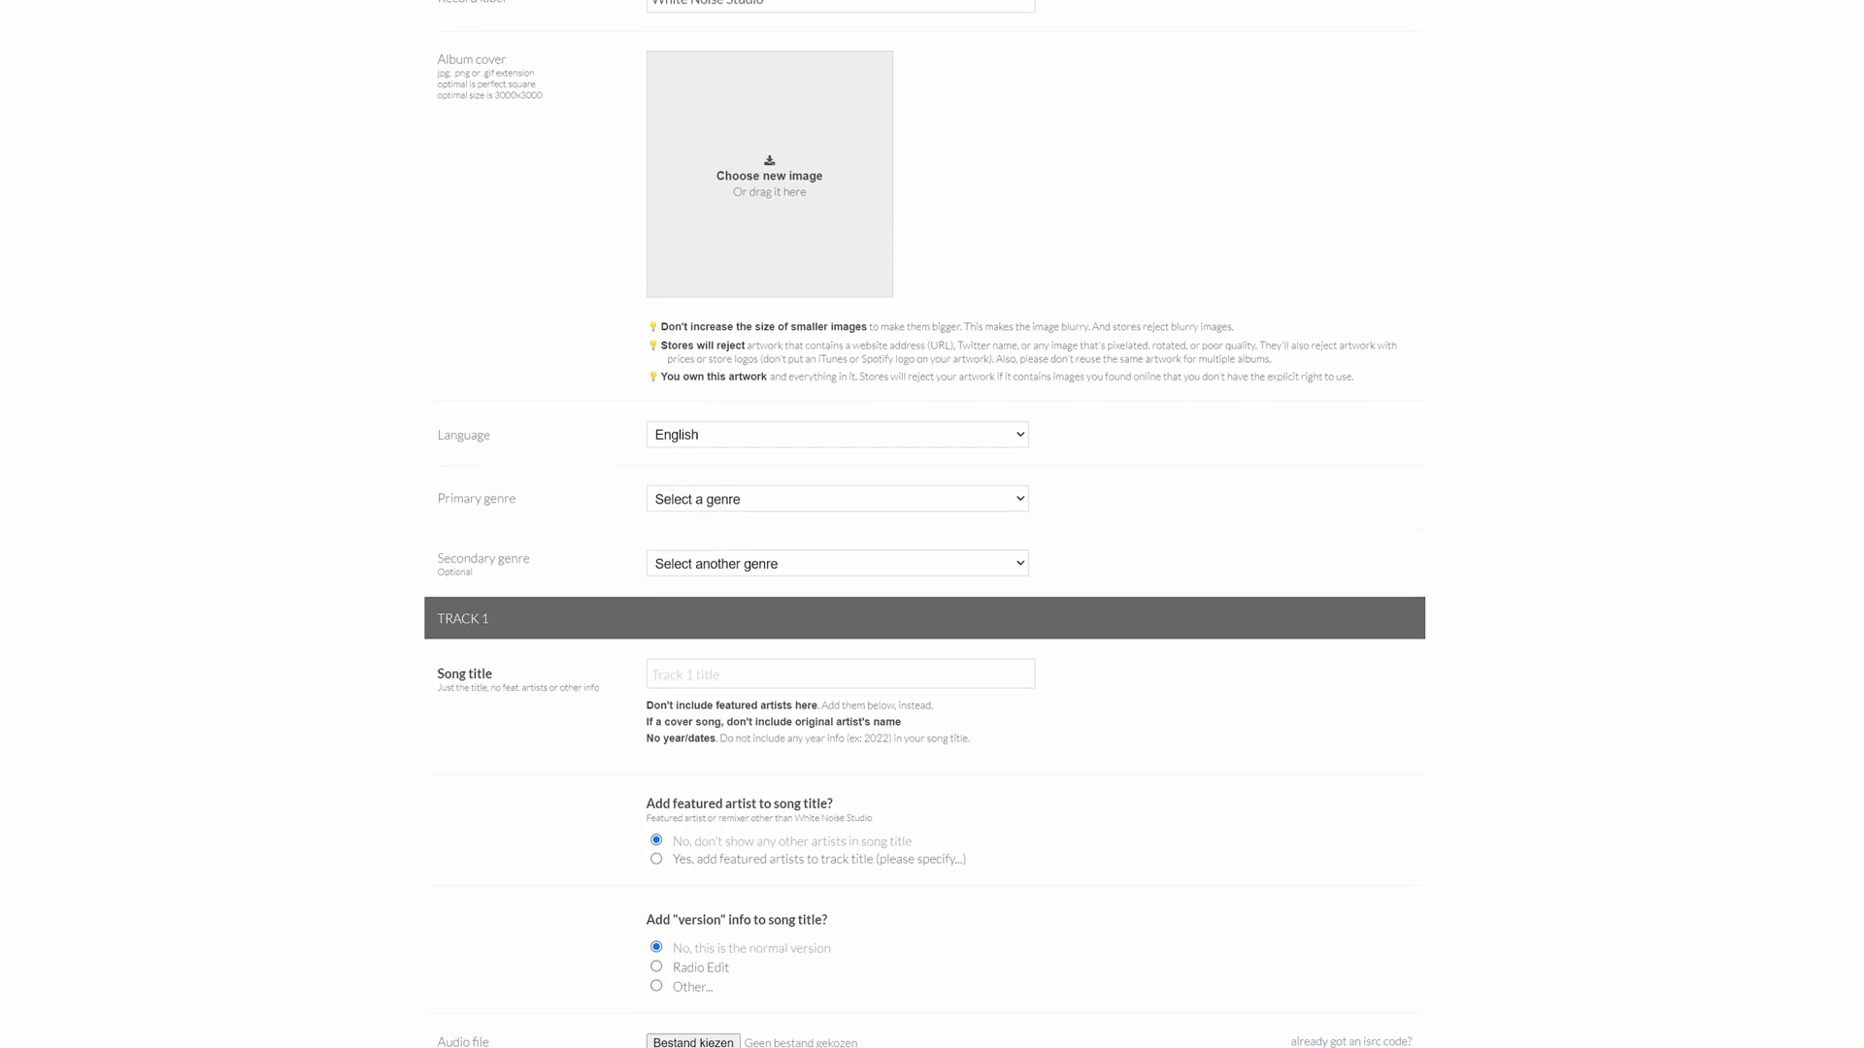
pyautogui.scroll(-3, 924, 525)
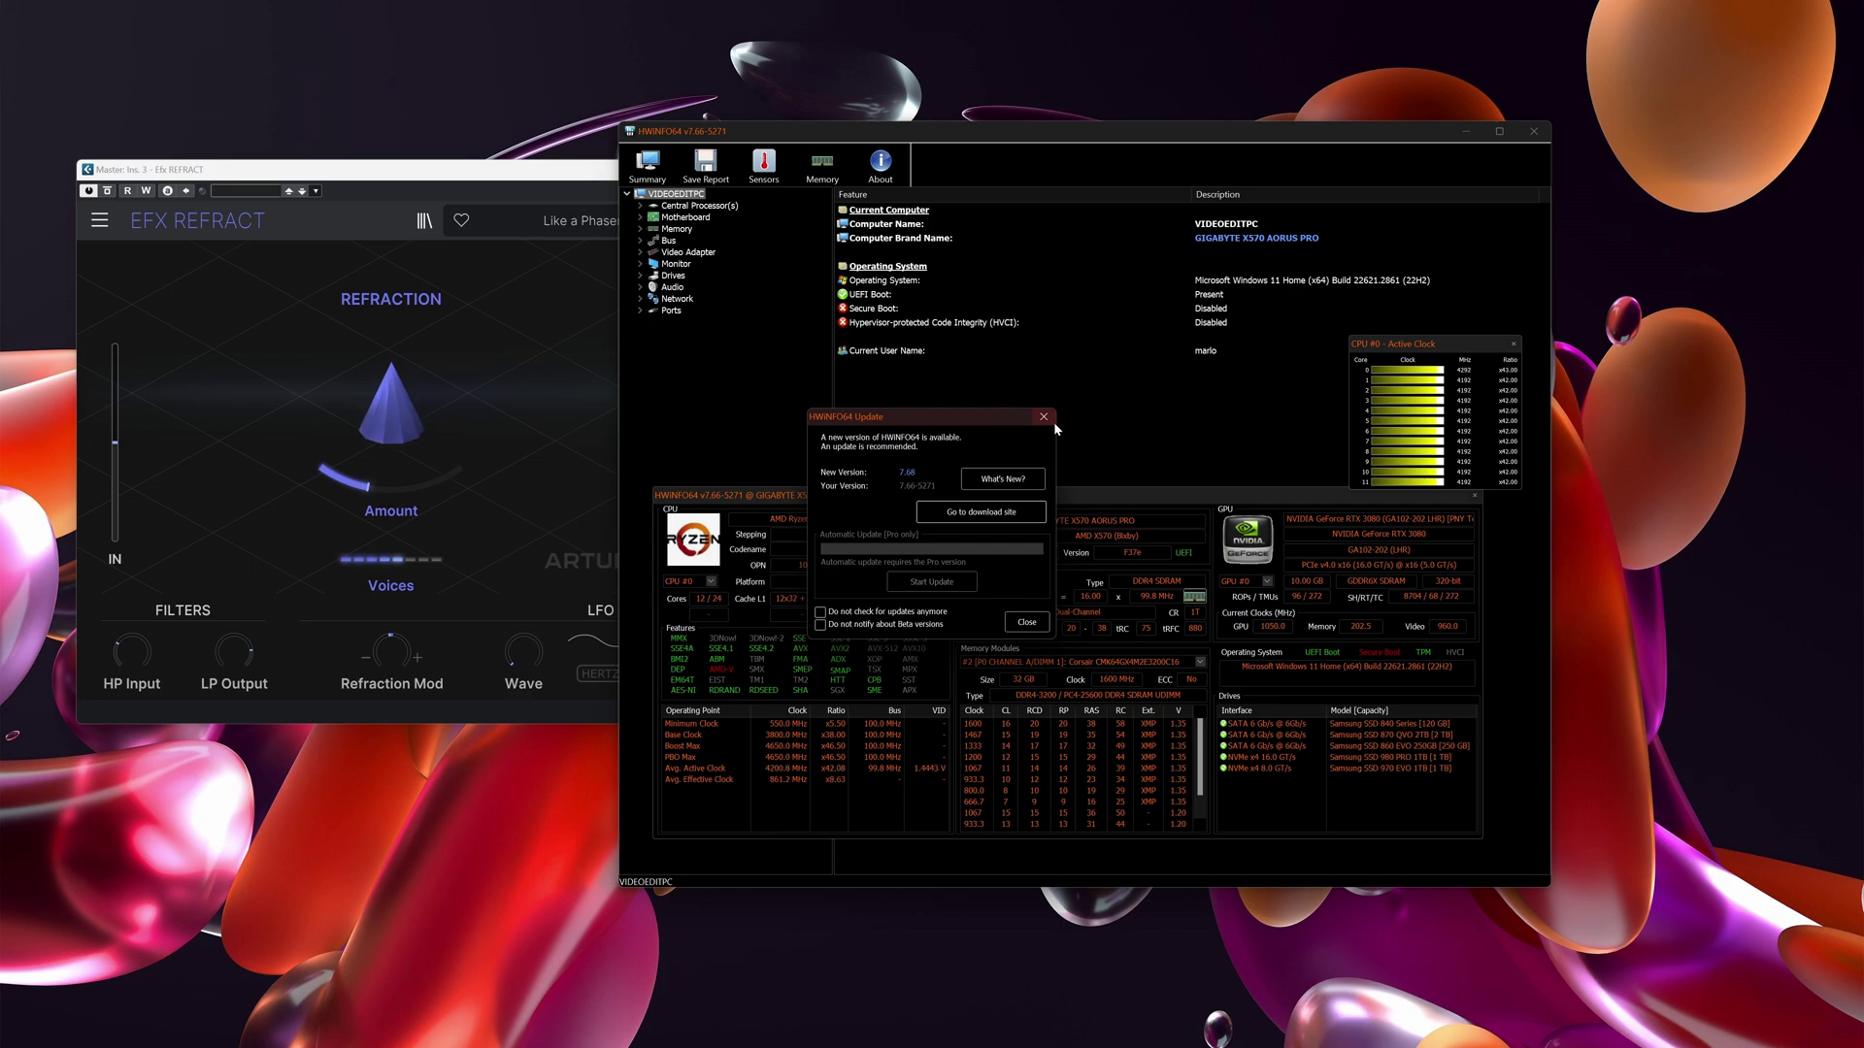
# - Dismiss the HWiNFO64 update notice and bring the Efx REFRACT window in front of the system information
pyautogui.click(1045, 417)
pyautogui.click(502, 175)
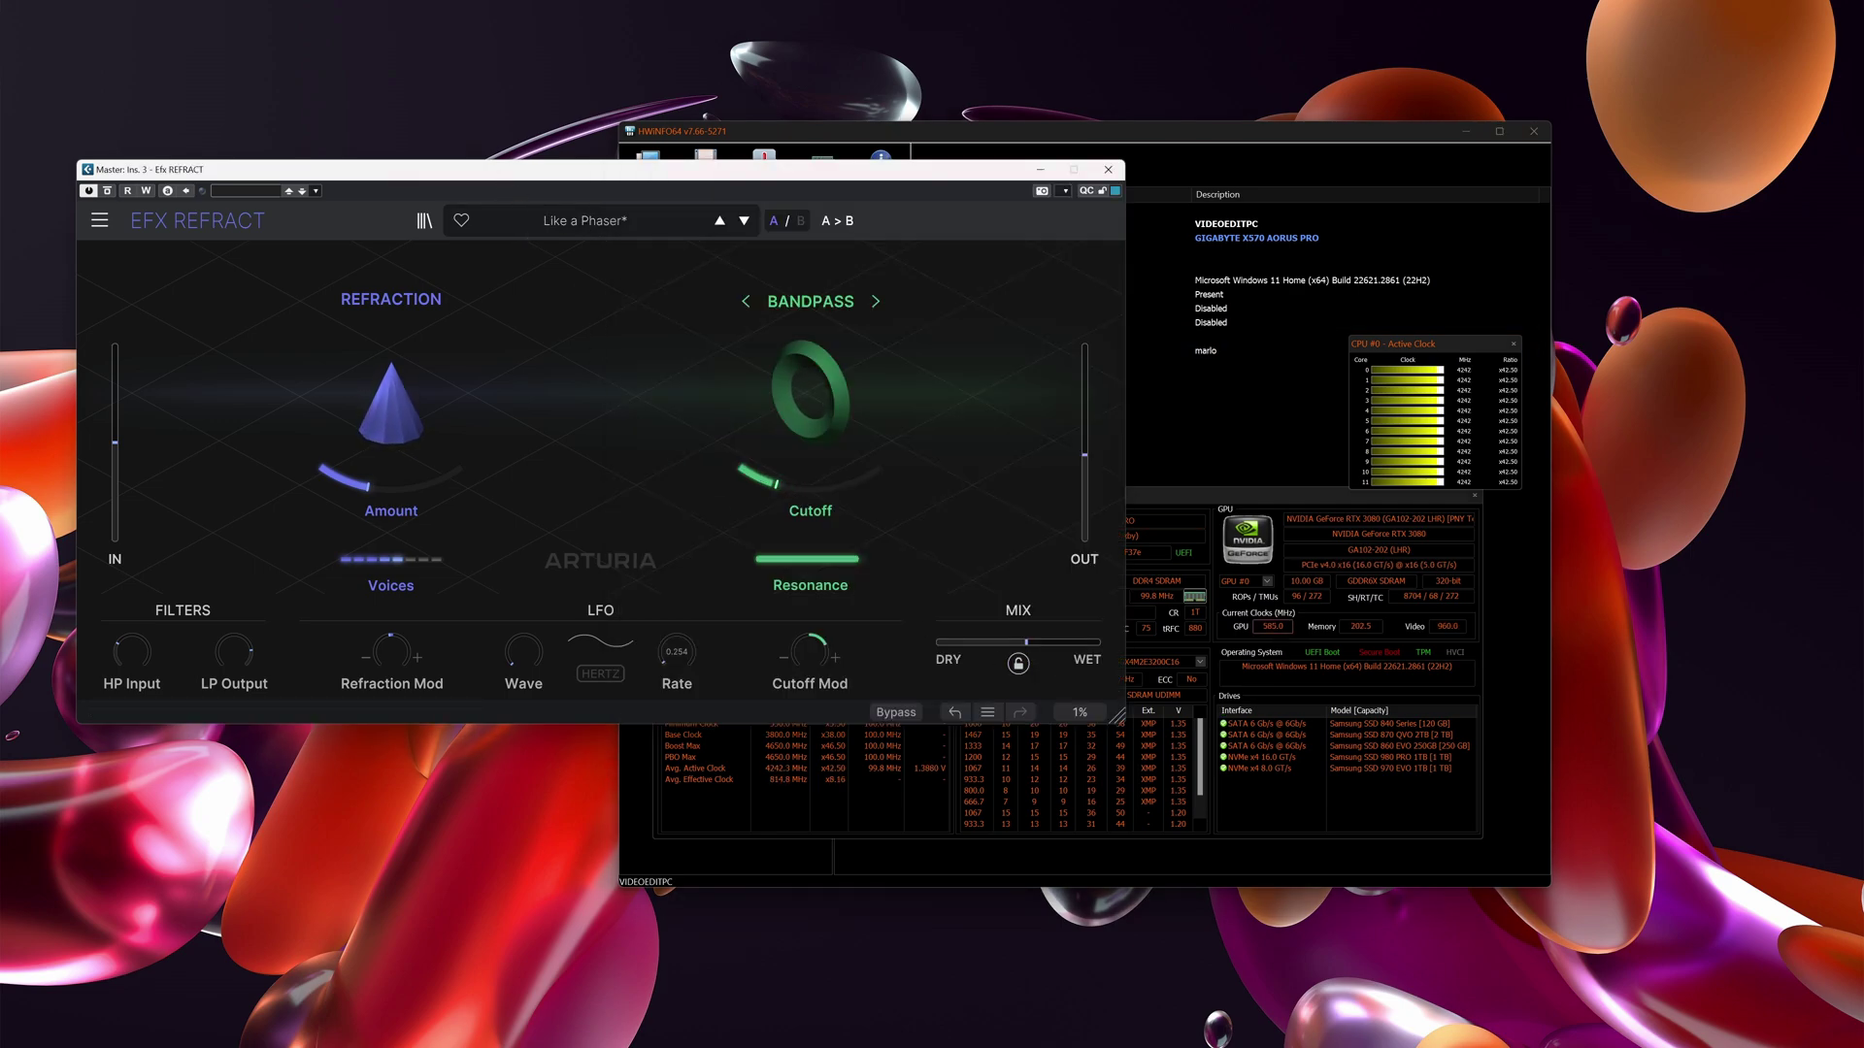
pyautogui.hotkey('alt', 'Tab')
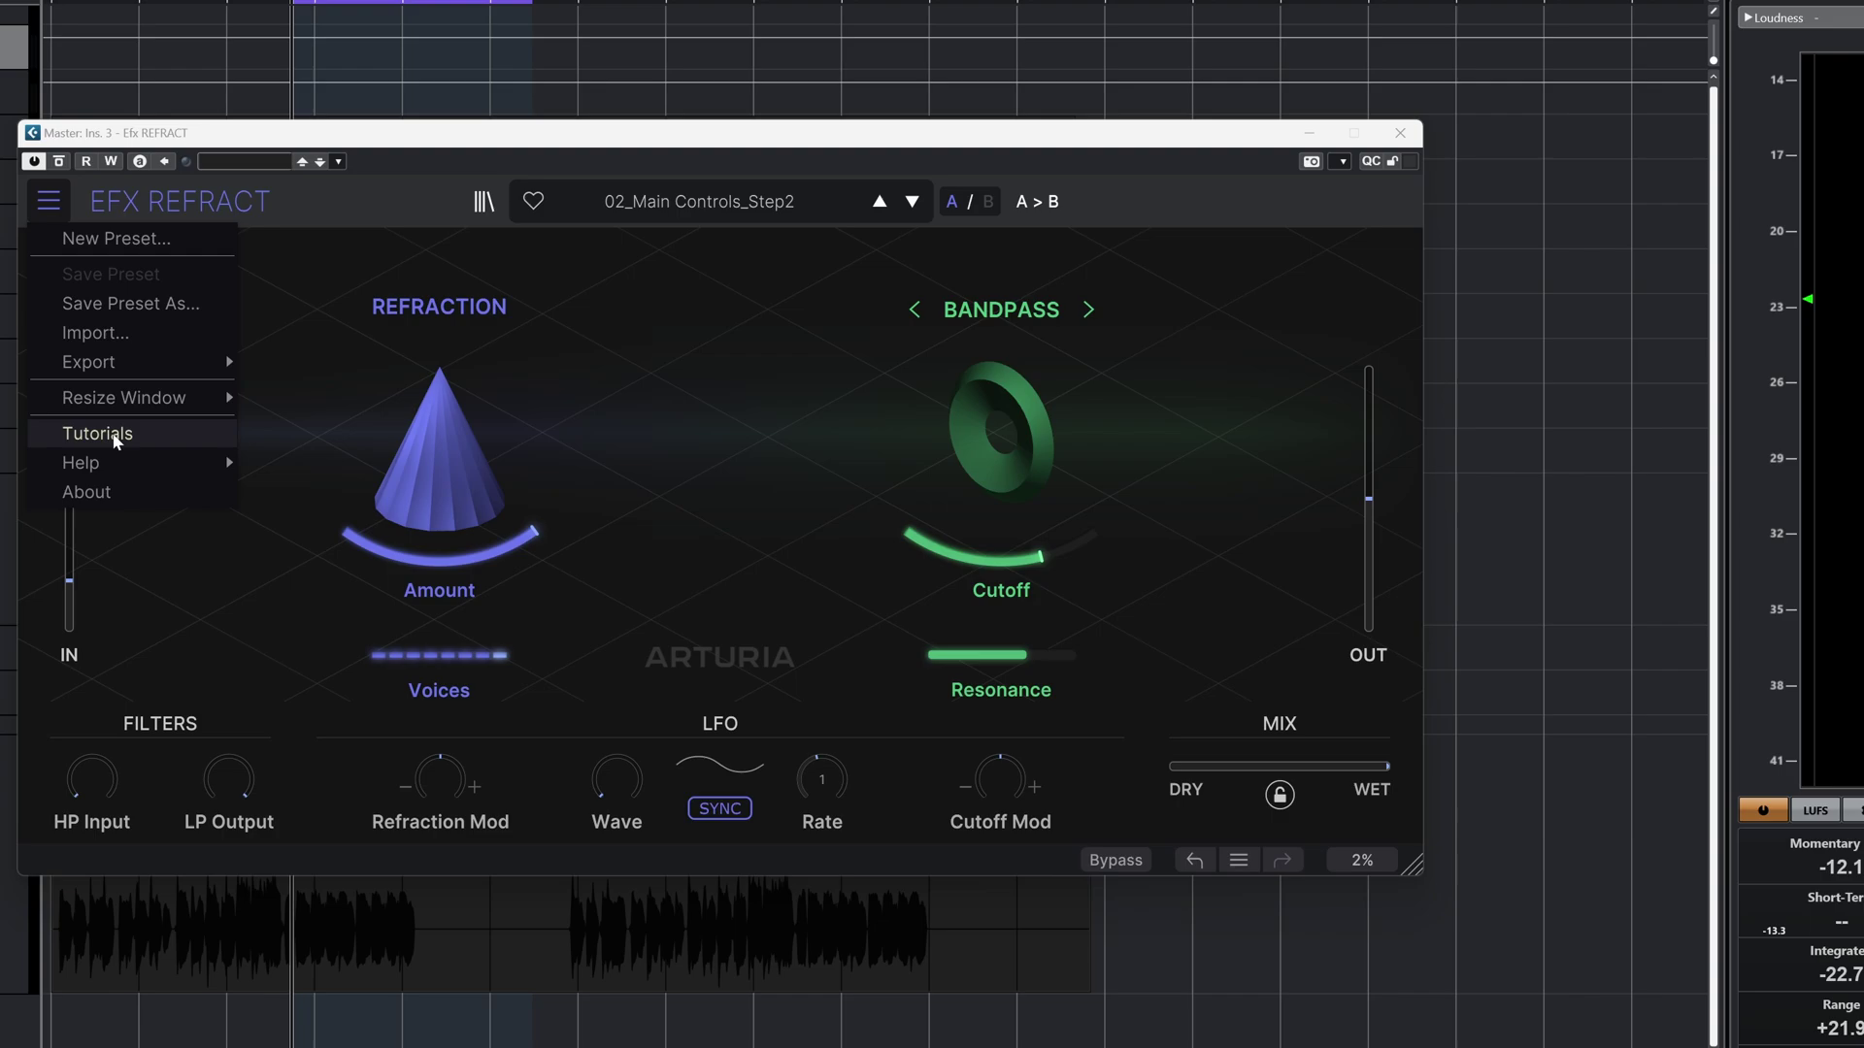
pyautogui.click(60, 434)
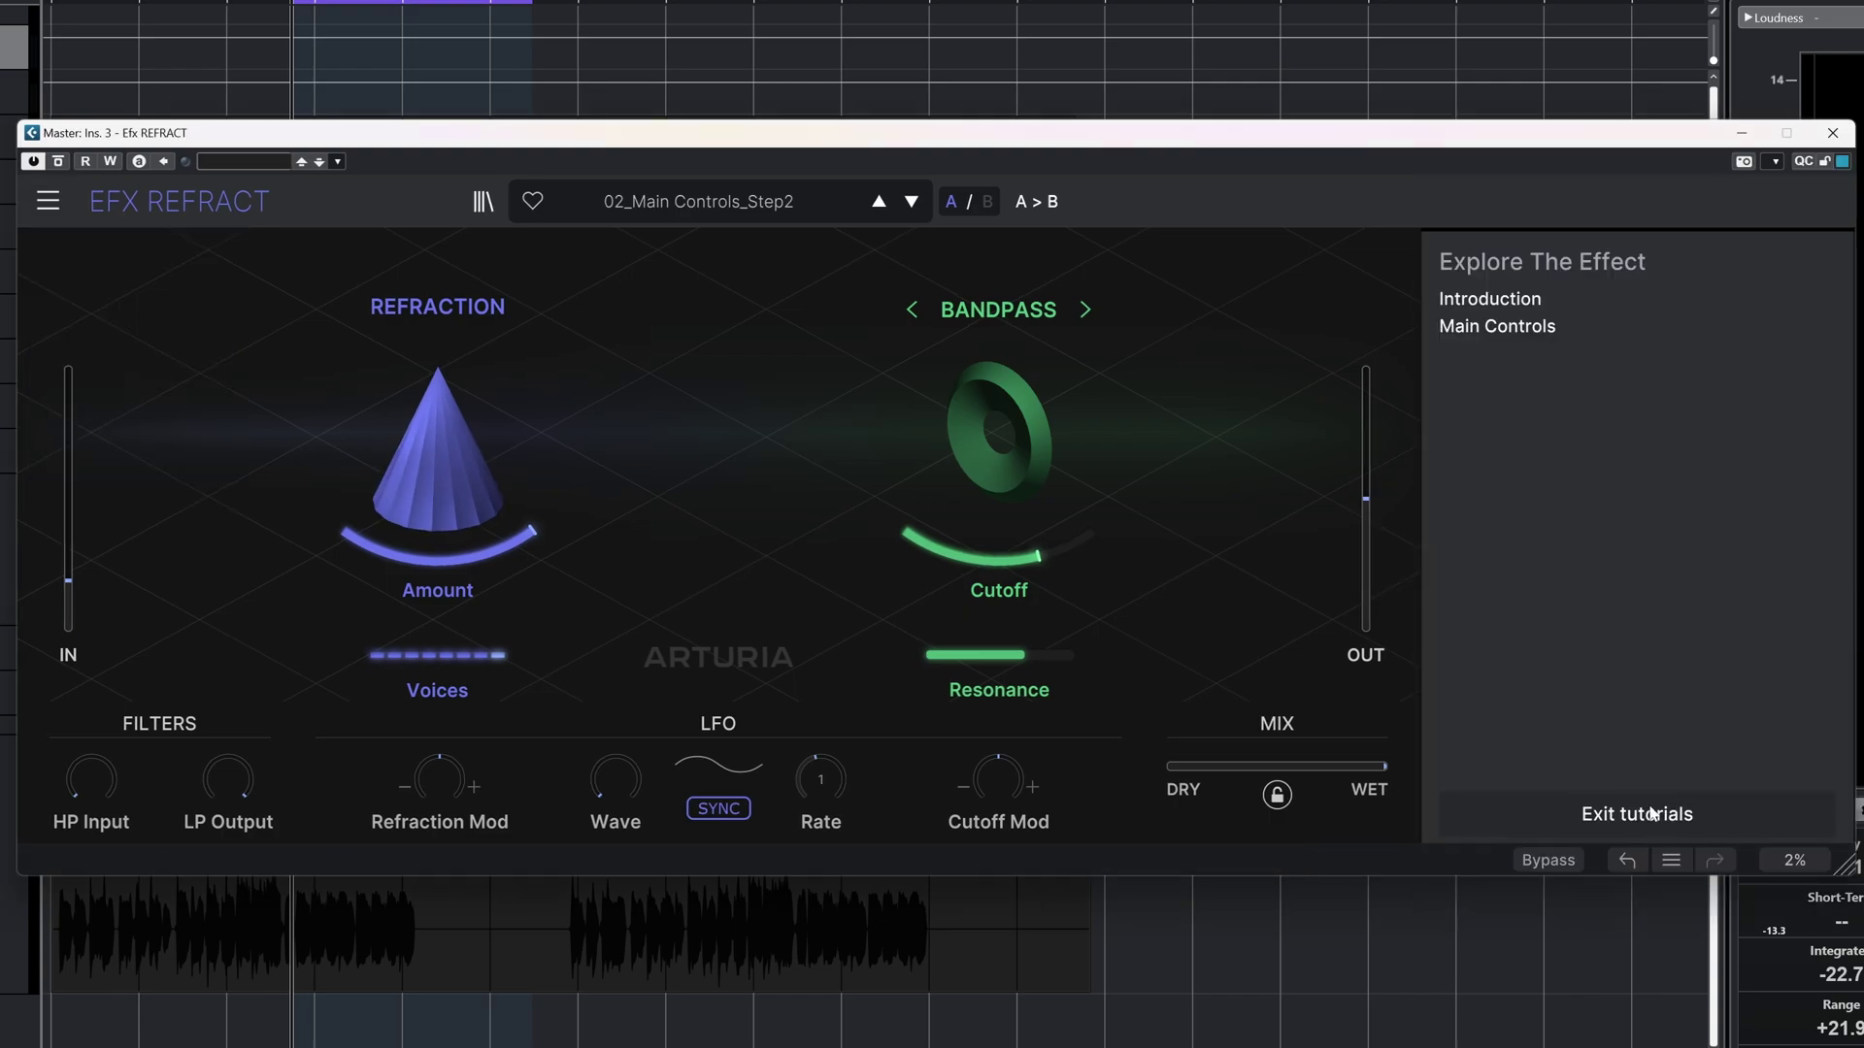
# - Open the Main Controls tutorial and page through it to Step 6 about the Distortion mode effect
pyautogui.click(1496, 331)
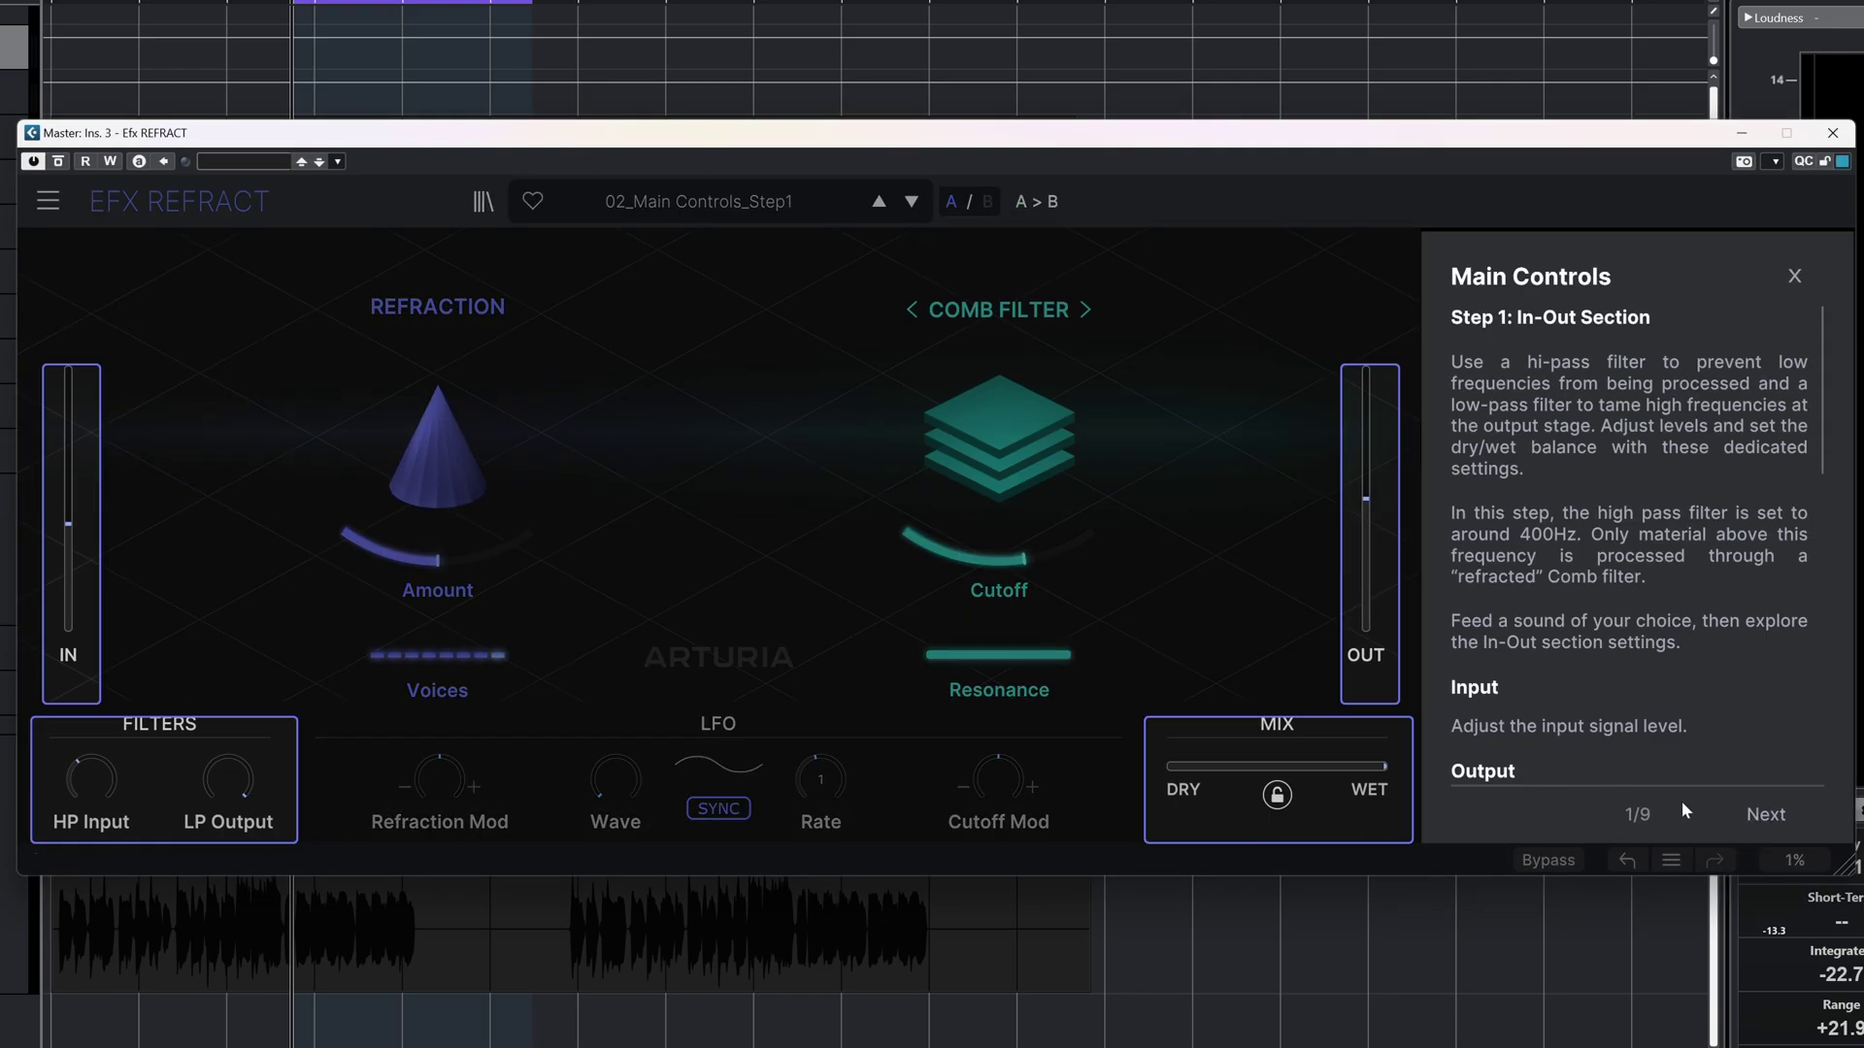
pyautogui.click(1765, 815)
pyautogui.click(1765, 814)
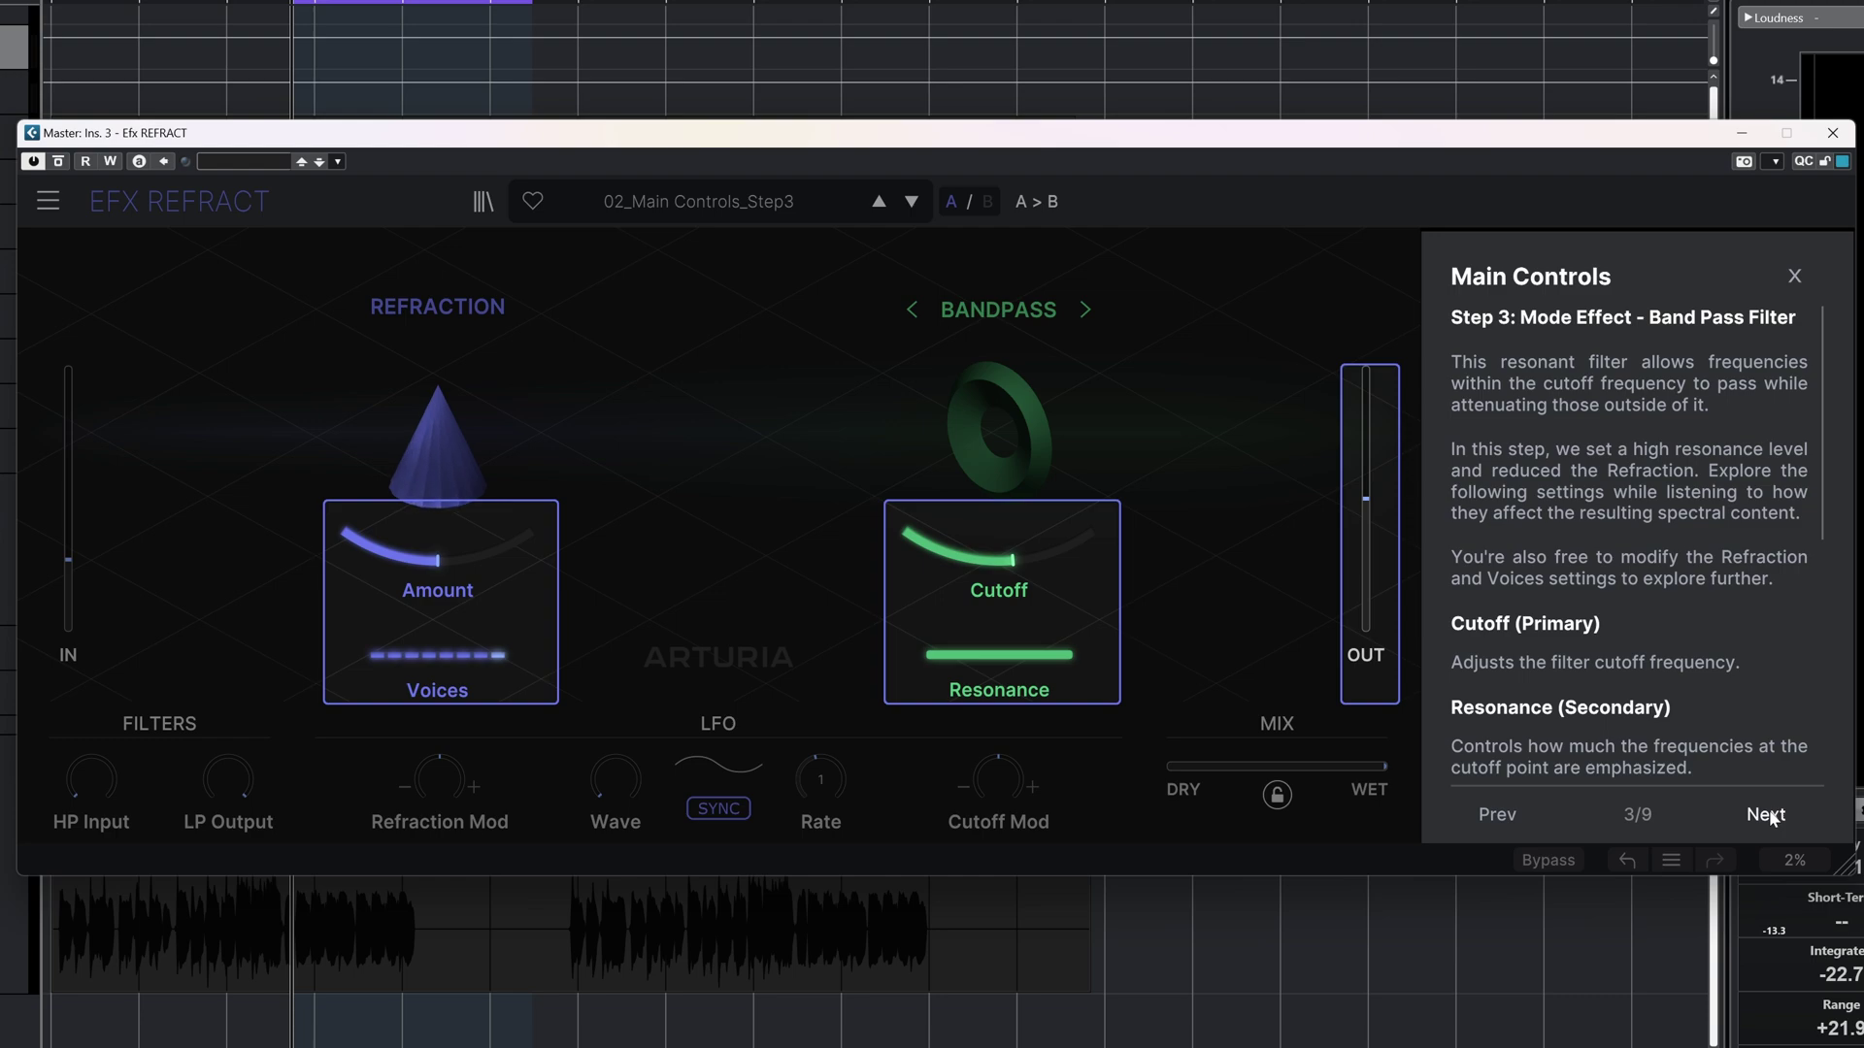
pyautogui.click(1767, 815)
pyautogui.click(1766, 816)
pyautogui.click(1767, 815)
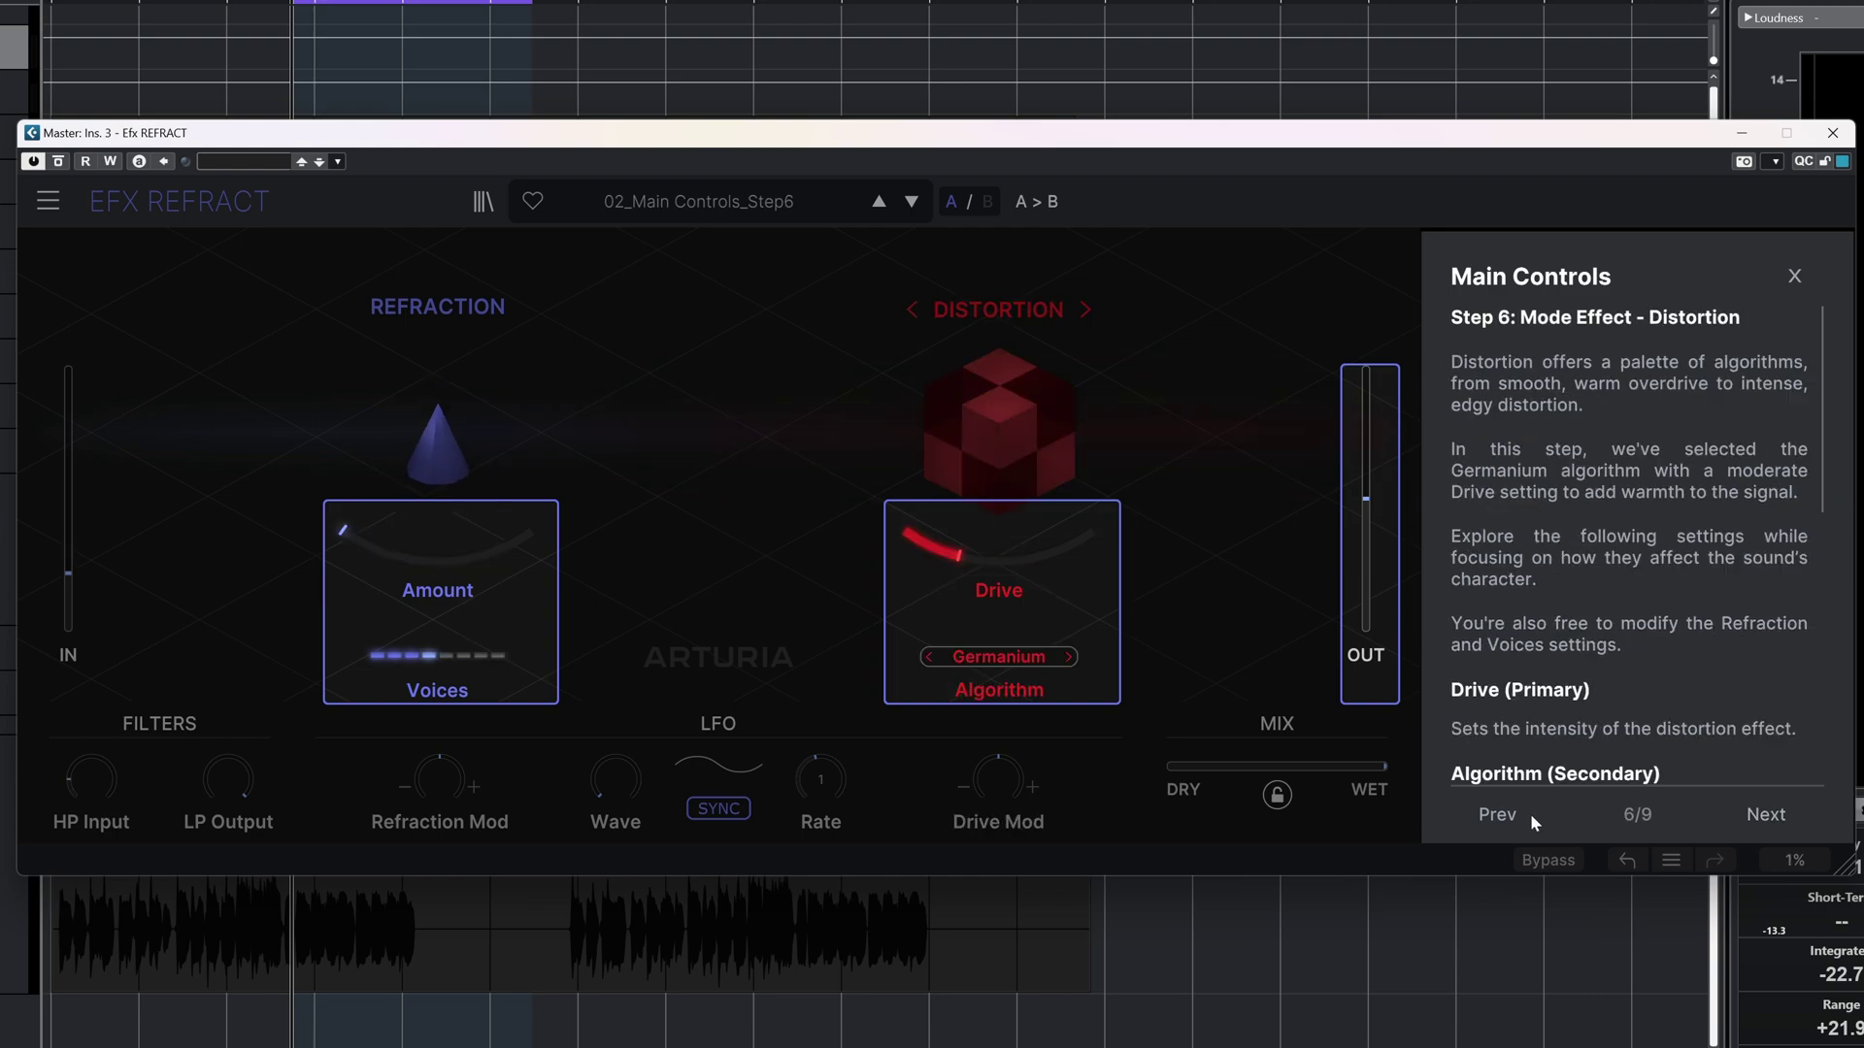